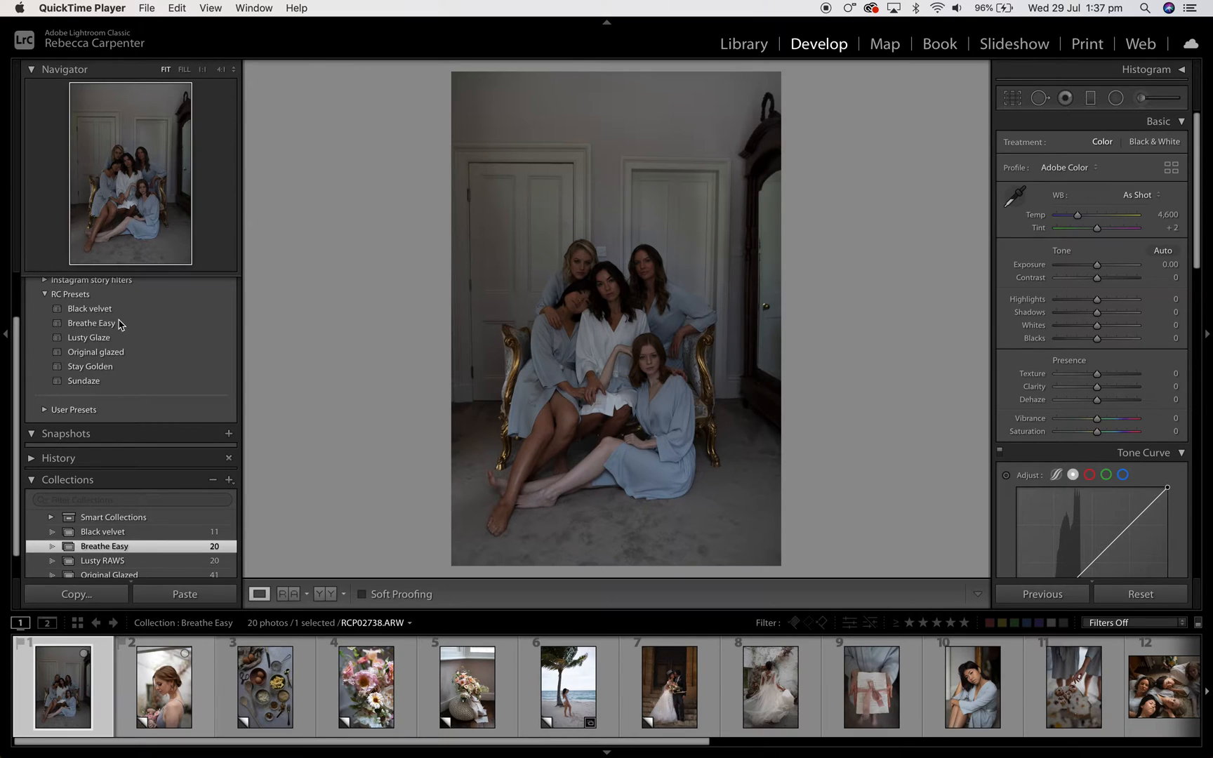
Apply the Breathe Easy preset to the first photo, the group in robes, and reduce its Exposure to +1.95
click(328, 323)
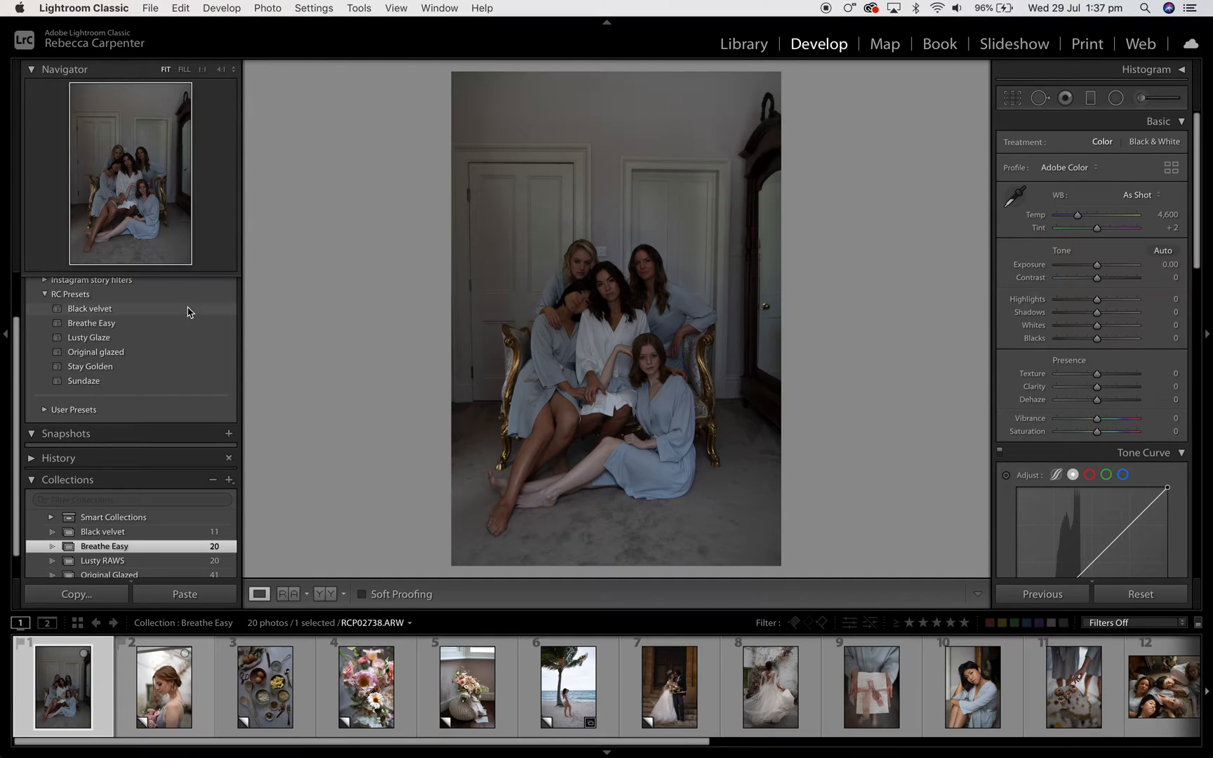
click(125, 327)
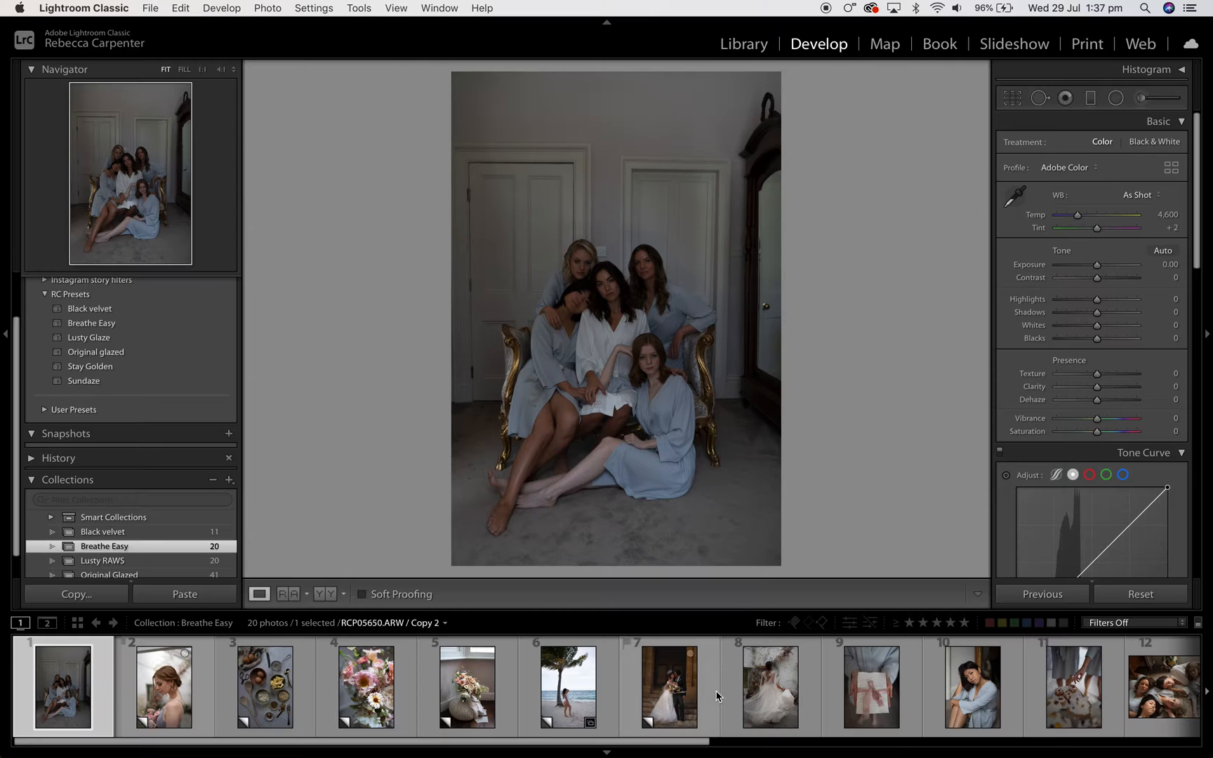
scroll(717, 697, down, 6)
scroll(718, 696, up, 6)
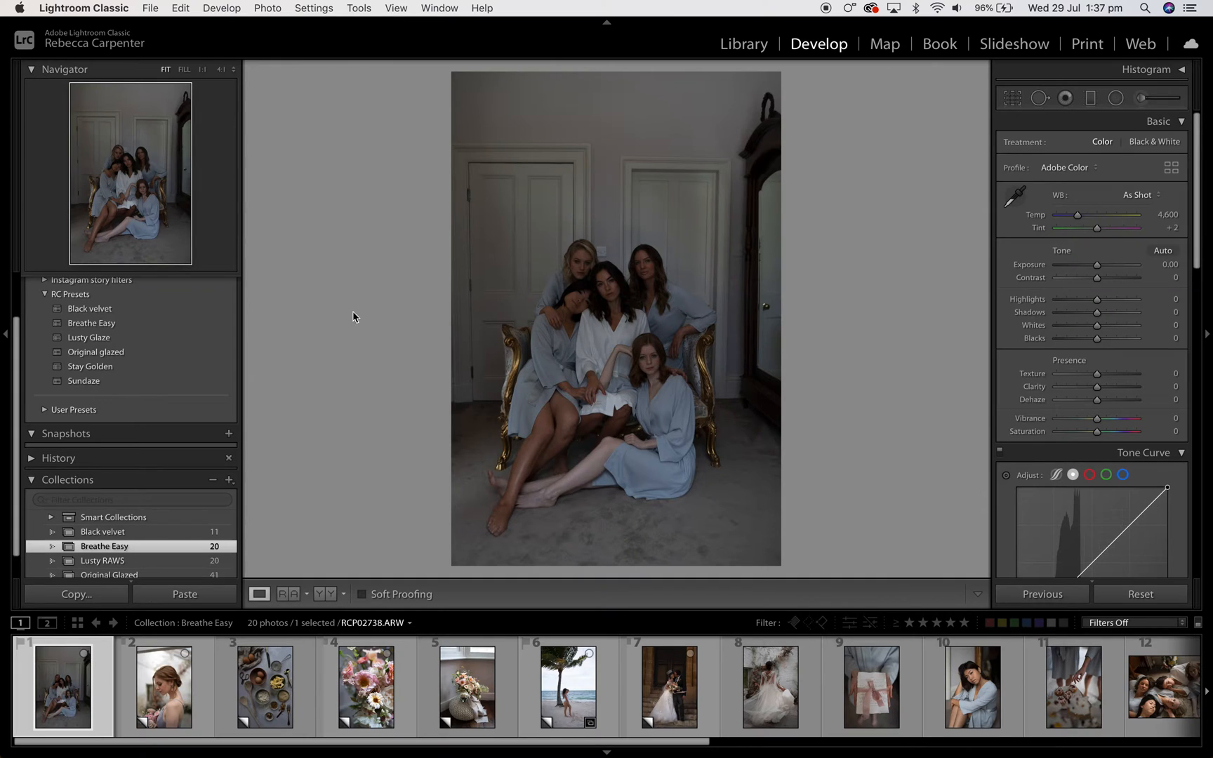
click(178, 324)
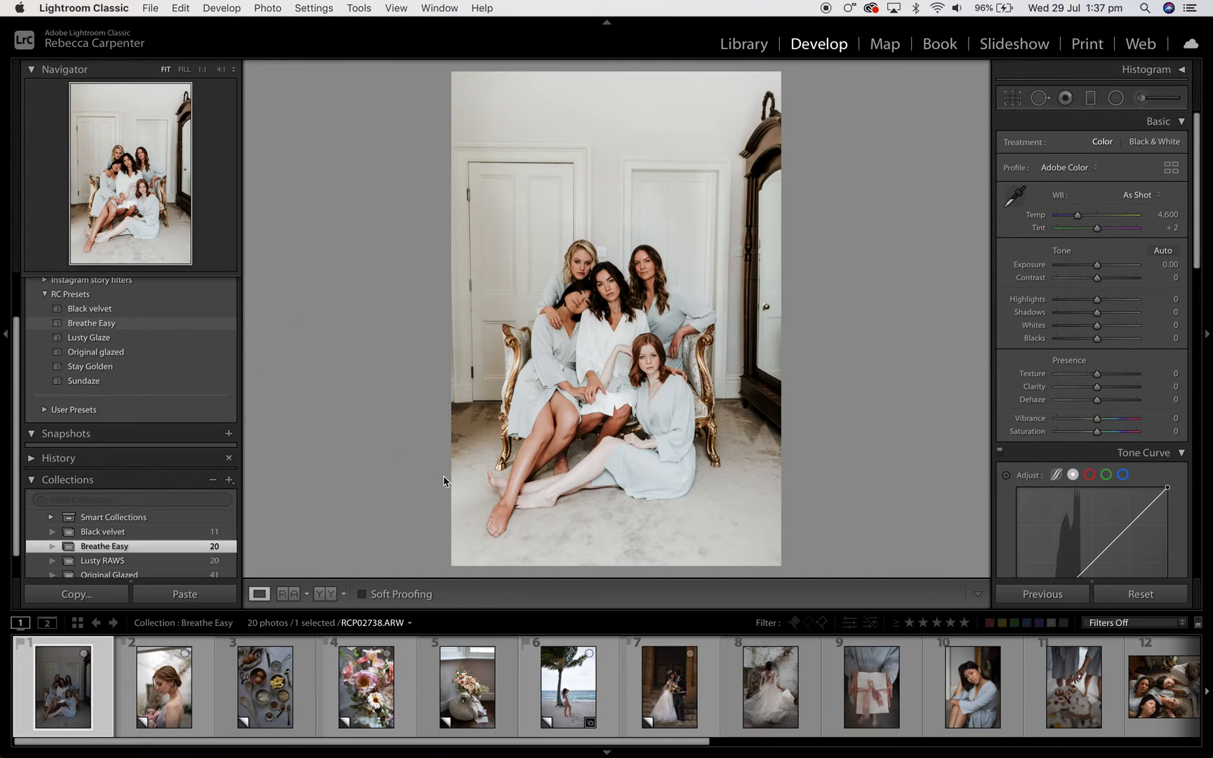
click(117, 327)
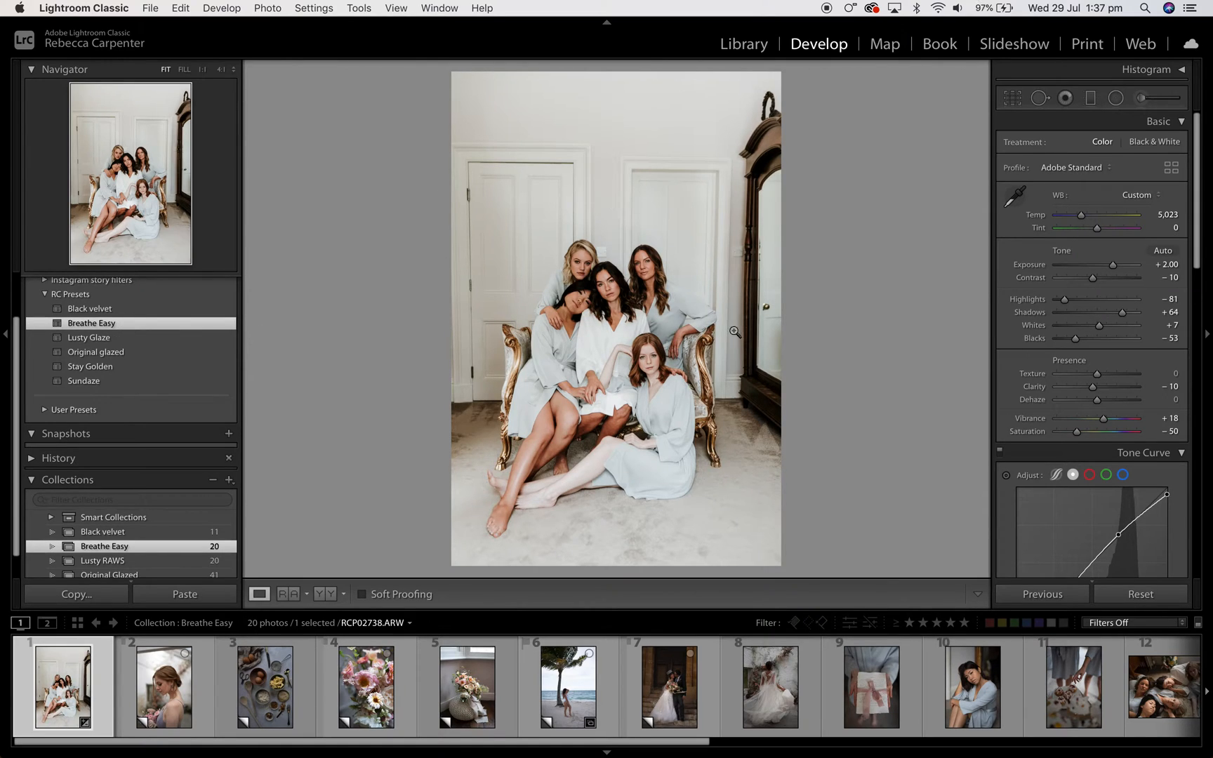
drag(1112, 266, 1114, 267)
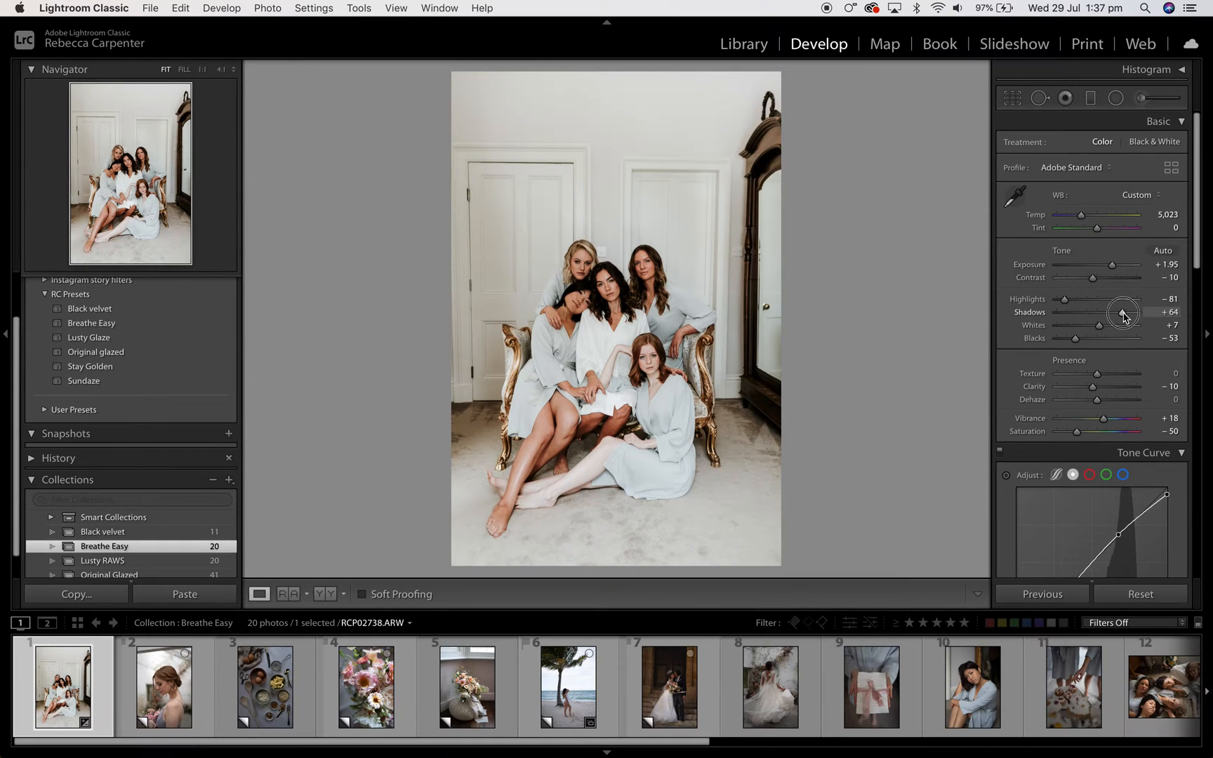
Apply the Breathe Easy preset to the second photo, the side portrait with flowers, and reduce its Exposure to +0.60
click(163, 697)
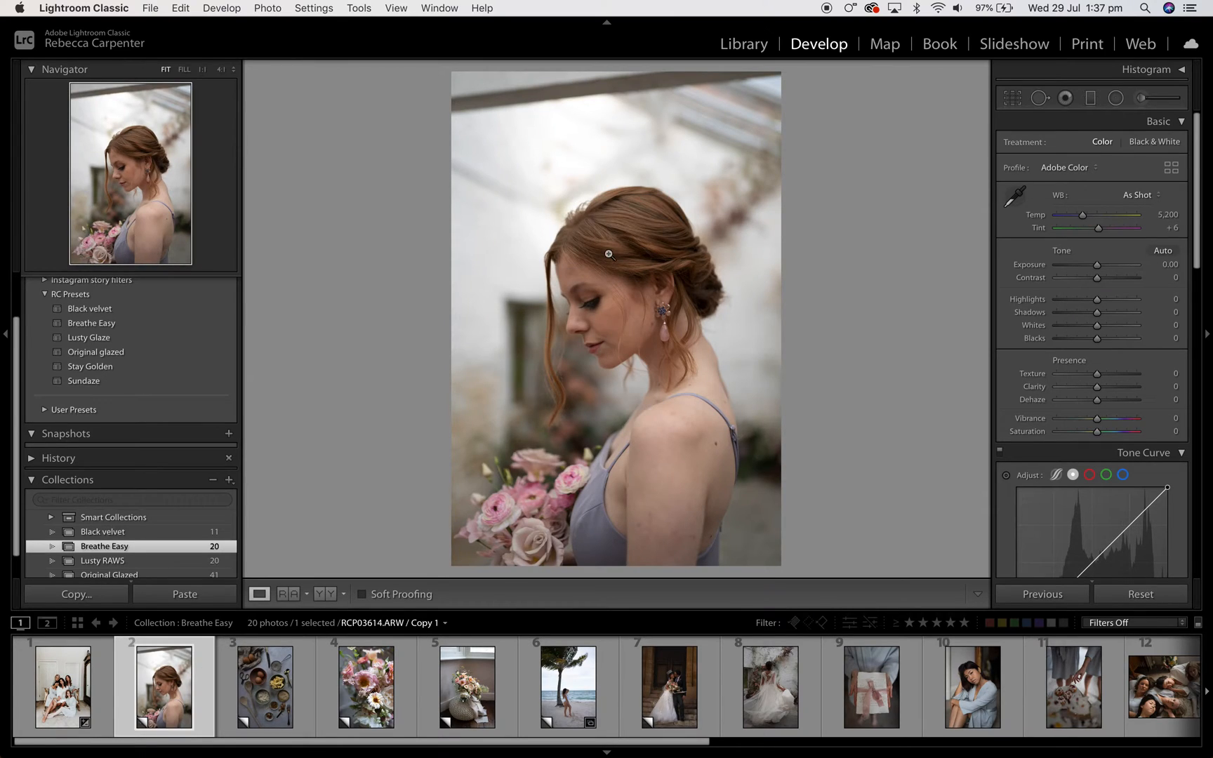
key(i)
key(i)
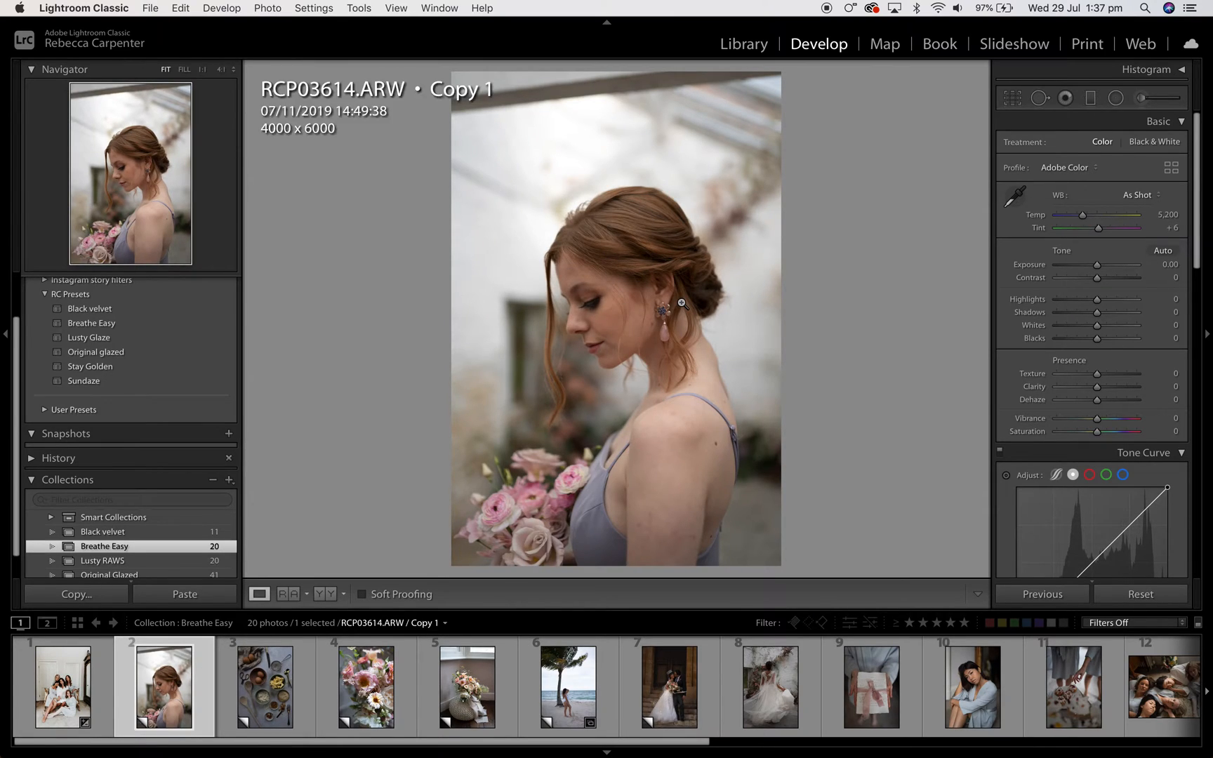
key(i)
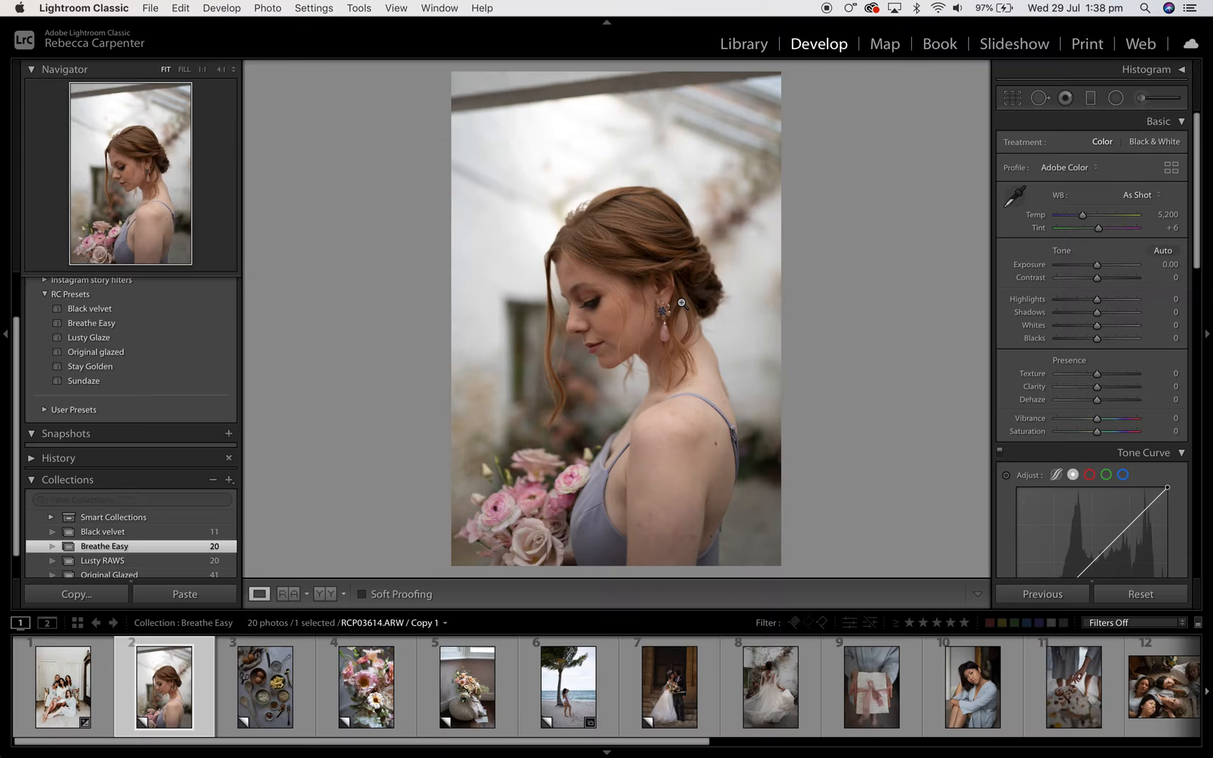
click(128, 326)
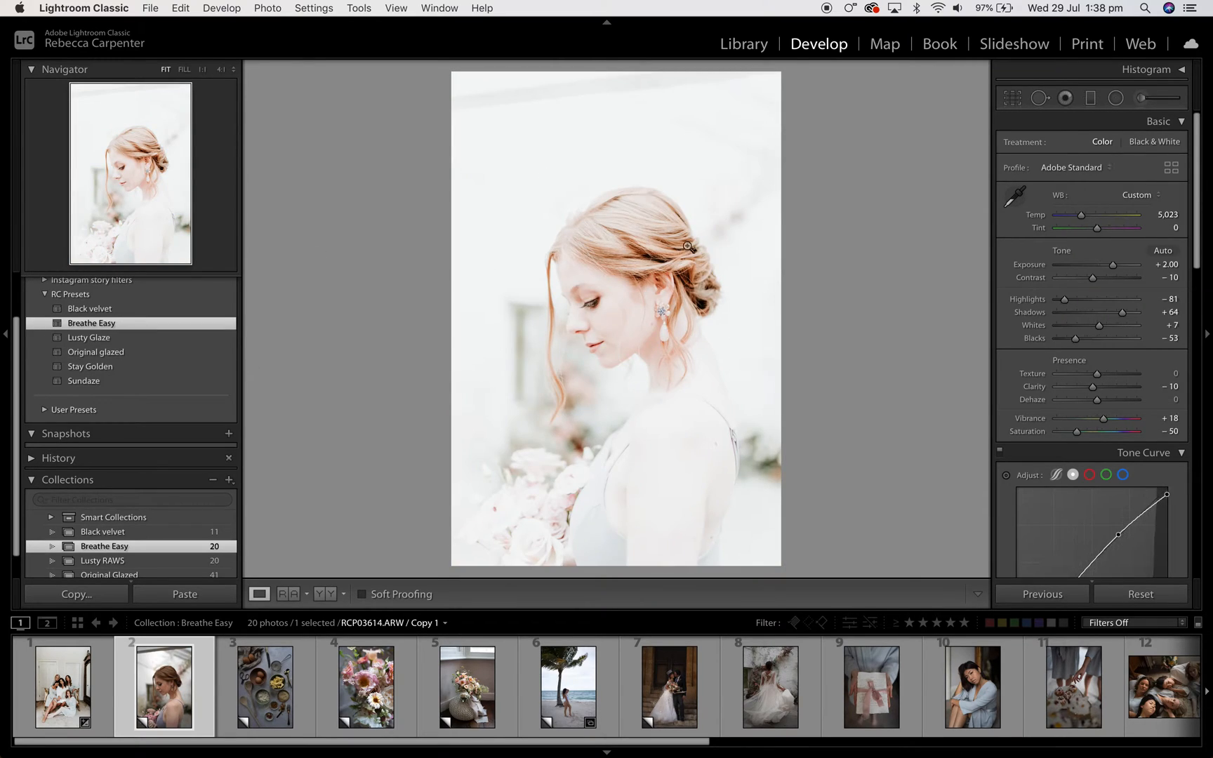
drag(1112, 264, 1102, 266)
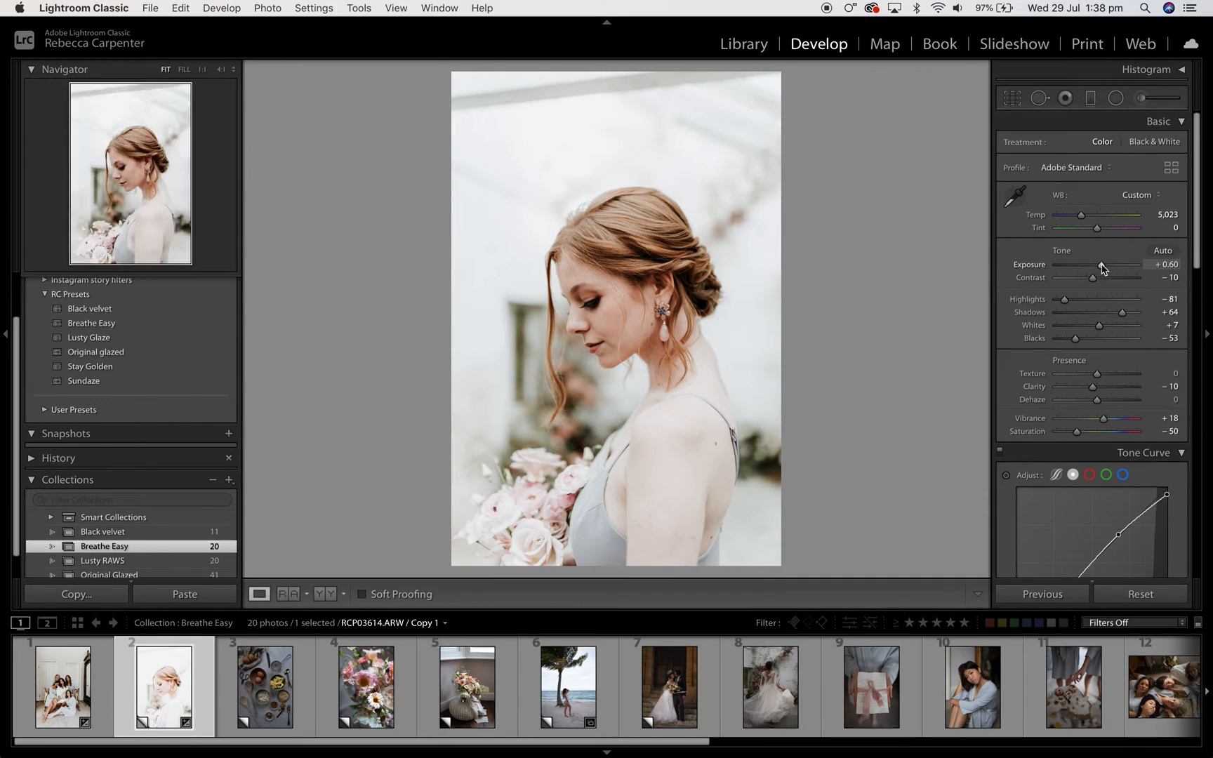
Set the portrait's blue Luminance to −92 and blue Saturation to +25, and warm its white balance Temp to 5,455
scroll(1095, 421, down, 5)
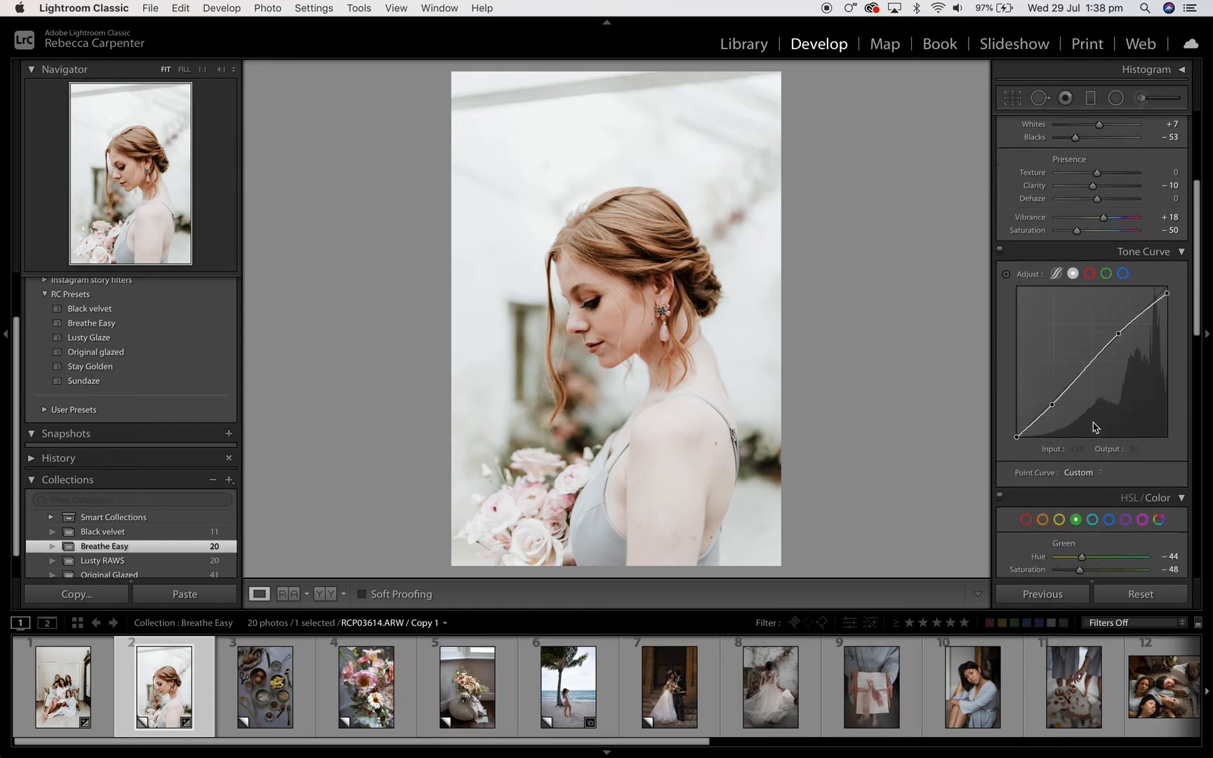
click(1107, 475)
scroll(1107, 484, down, 1)
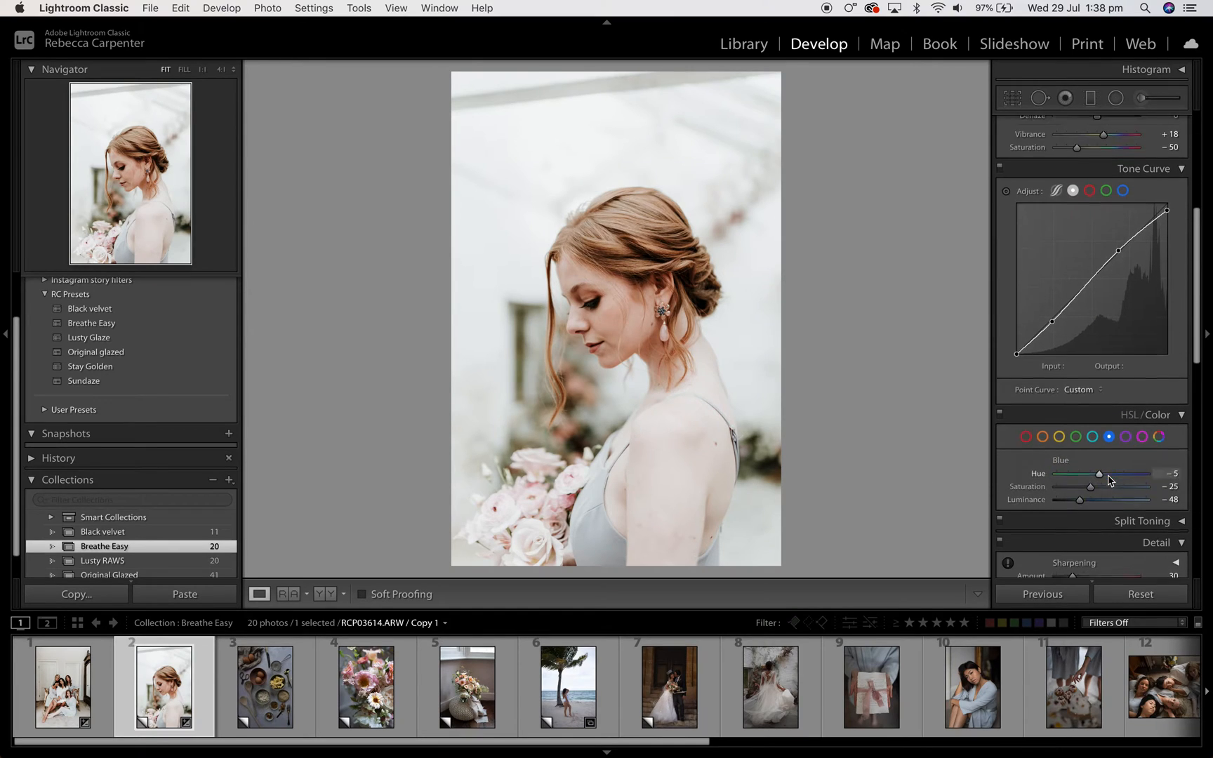
drag(1081, 500, 1107, 489)
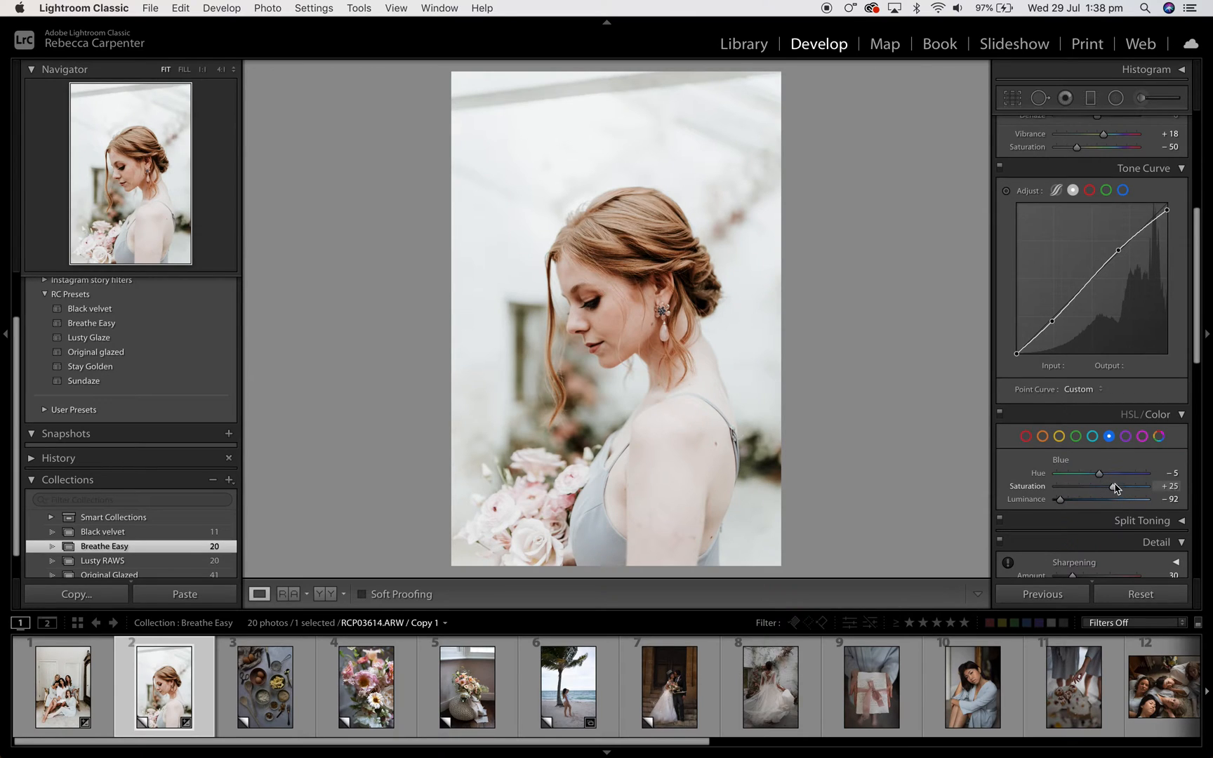
scroll(1109, 484, up, 8)
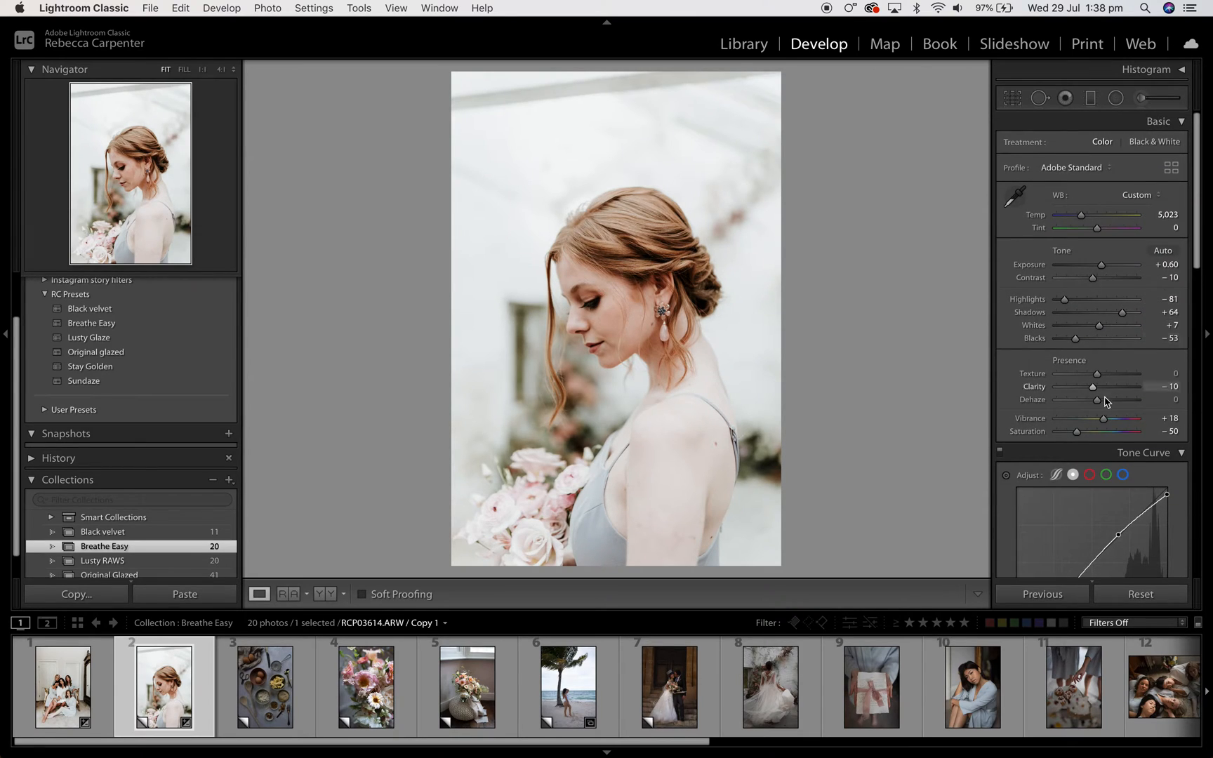
drag(1080, 216, 1086, 219)
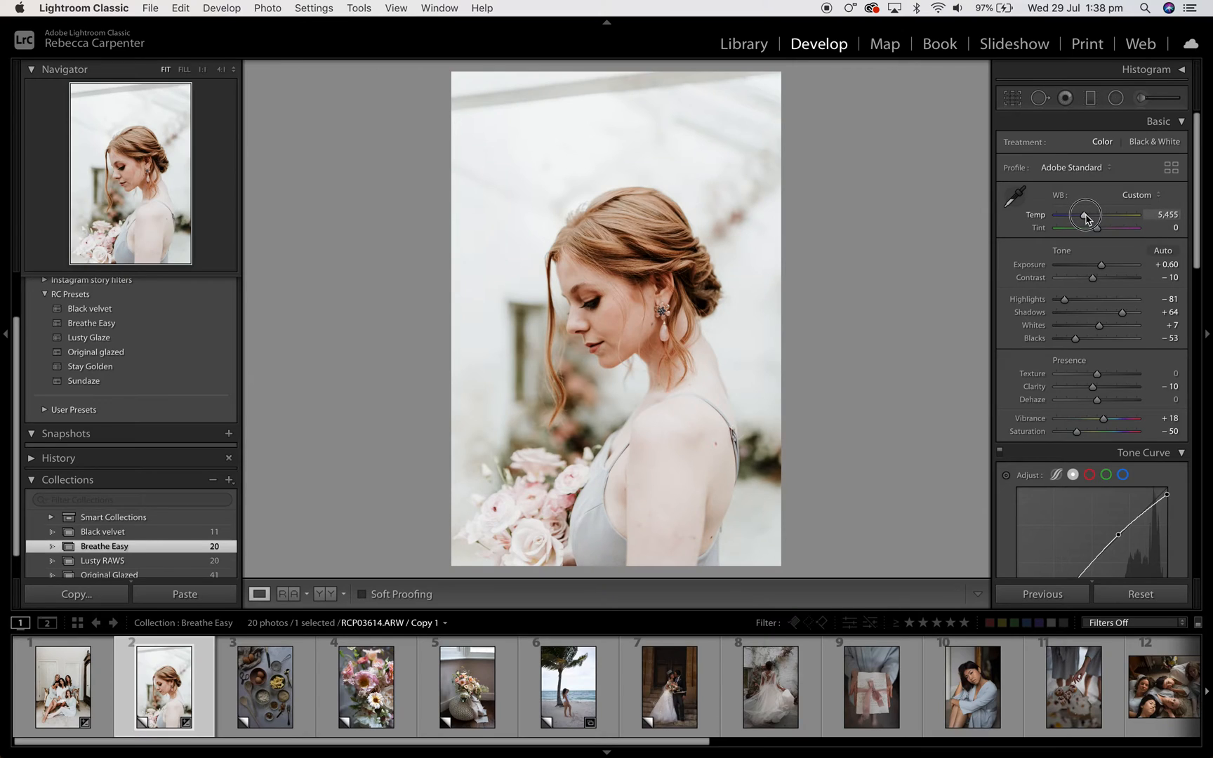
Apply the Breathe Easy preset to the baking ingredients photo, adjusting it to Temp 5,476, Blacks −60 and Exposure +1.75
click(297, 685)
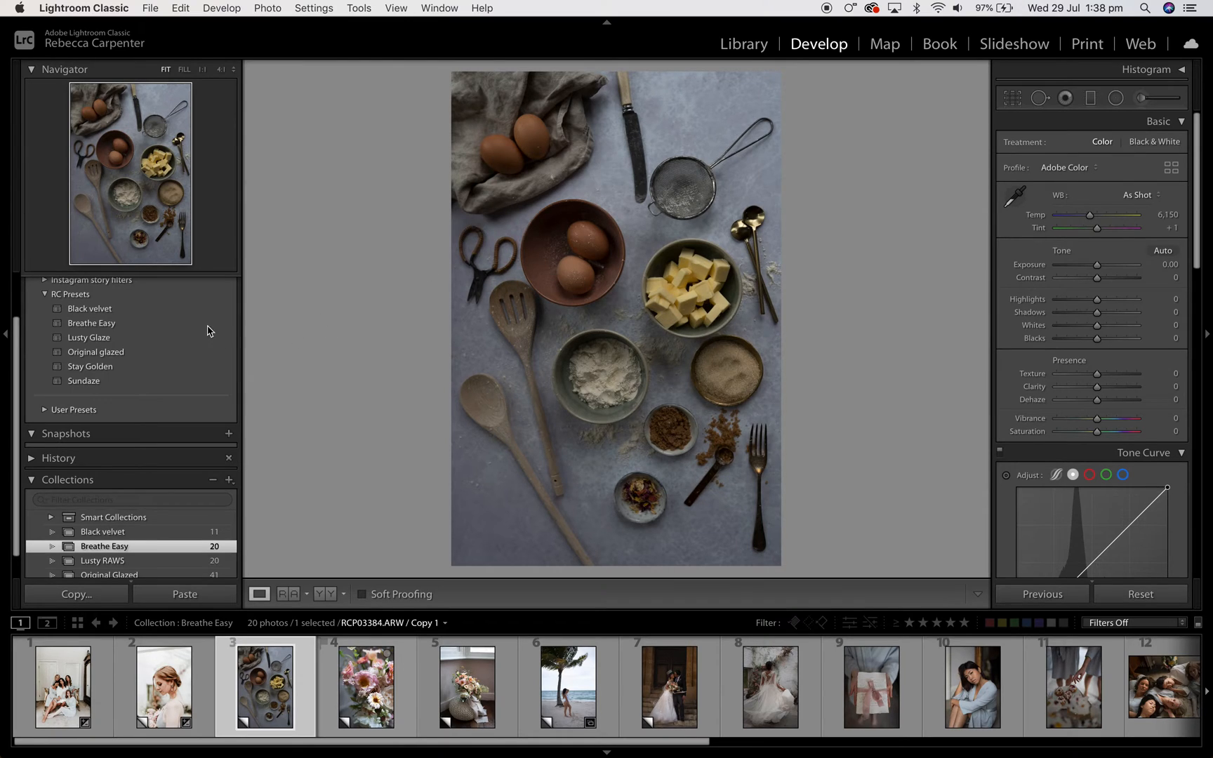
click(174, 327)
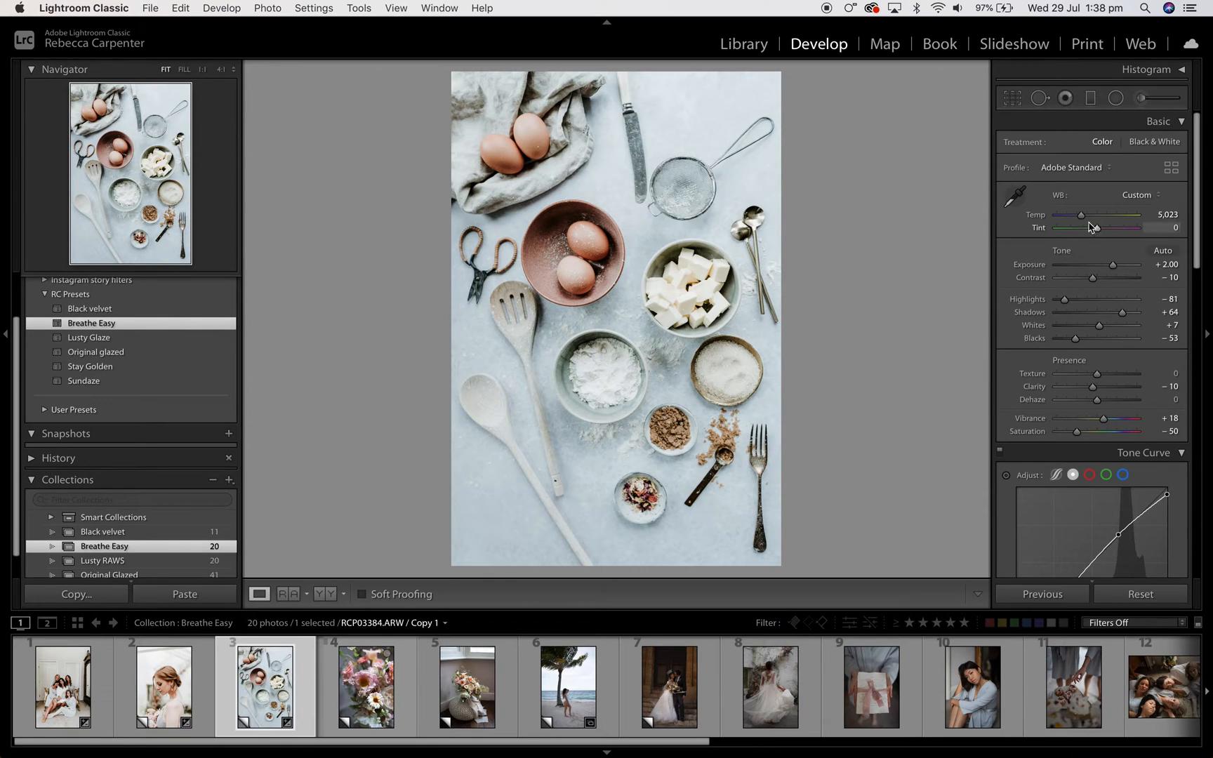
drag(1082, 215, 1086, 220)
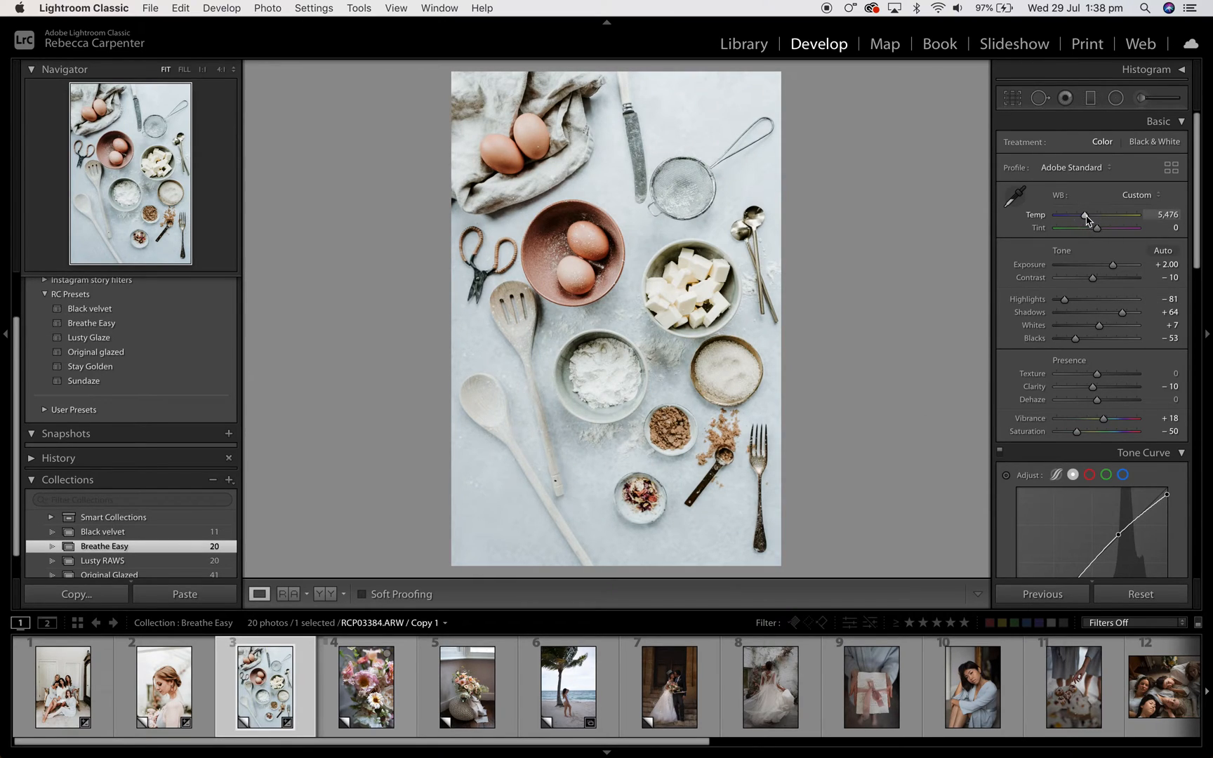
drag(1074, 338, 1071, 338)
drag(1113, 266, 1113, 269)
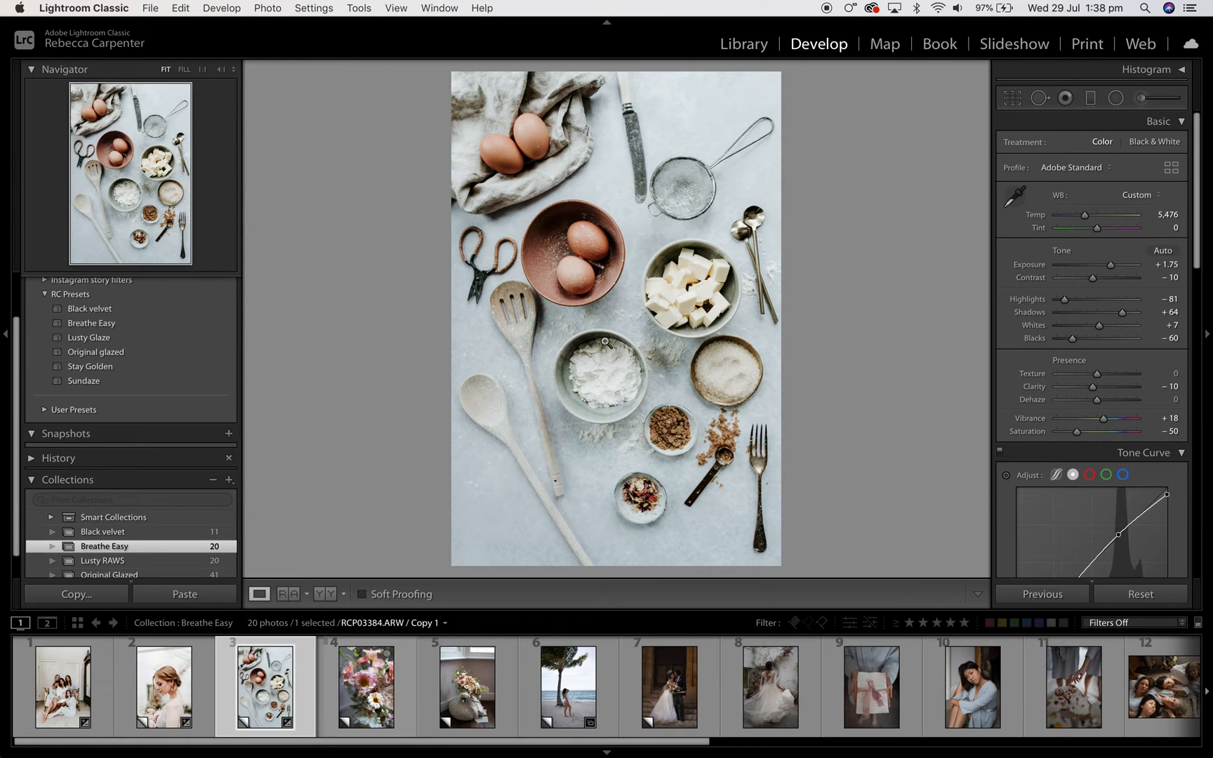
Apply the Breathe Easy preset to the pink flower close-up and reduce its Exposure to +1.05
click(344, 708)
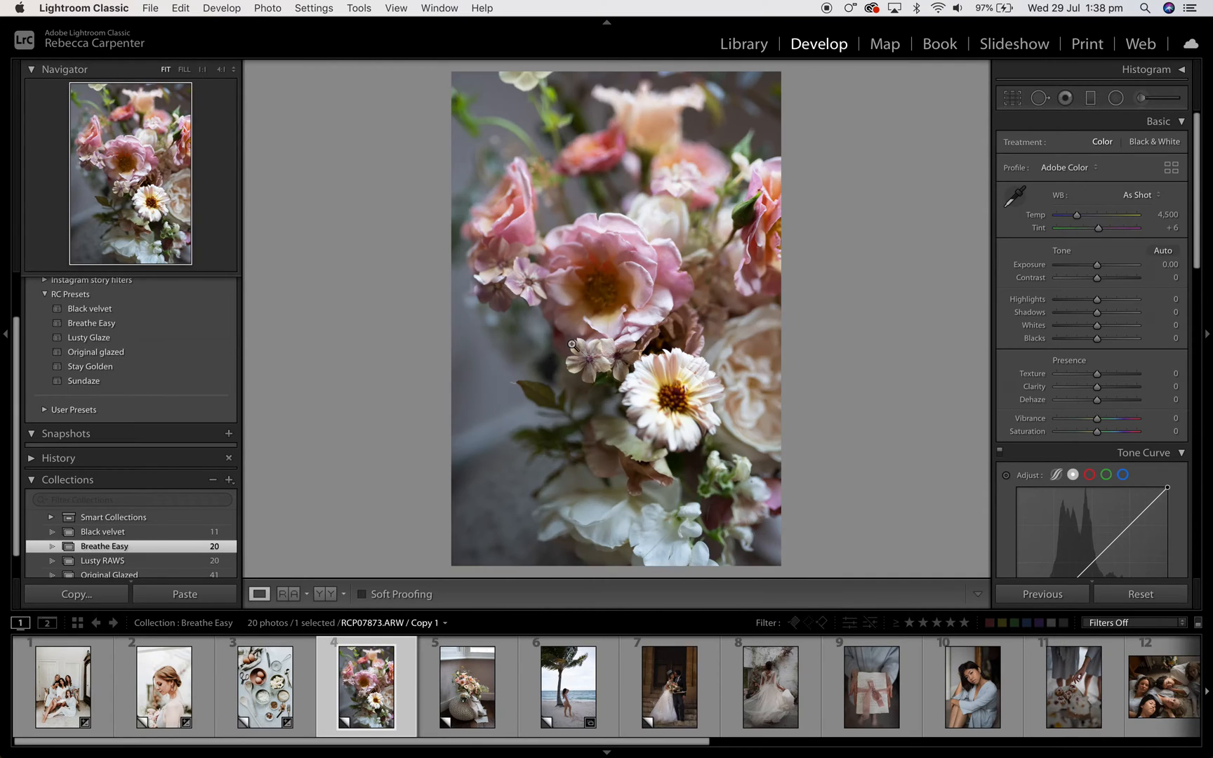
click(138, 326)
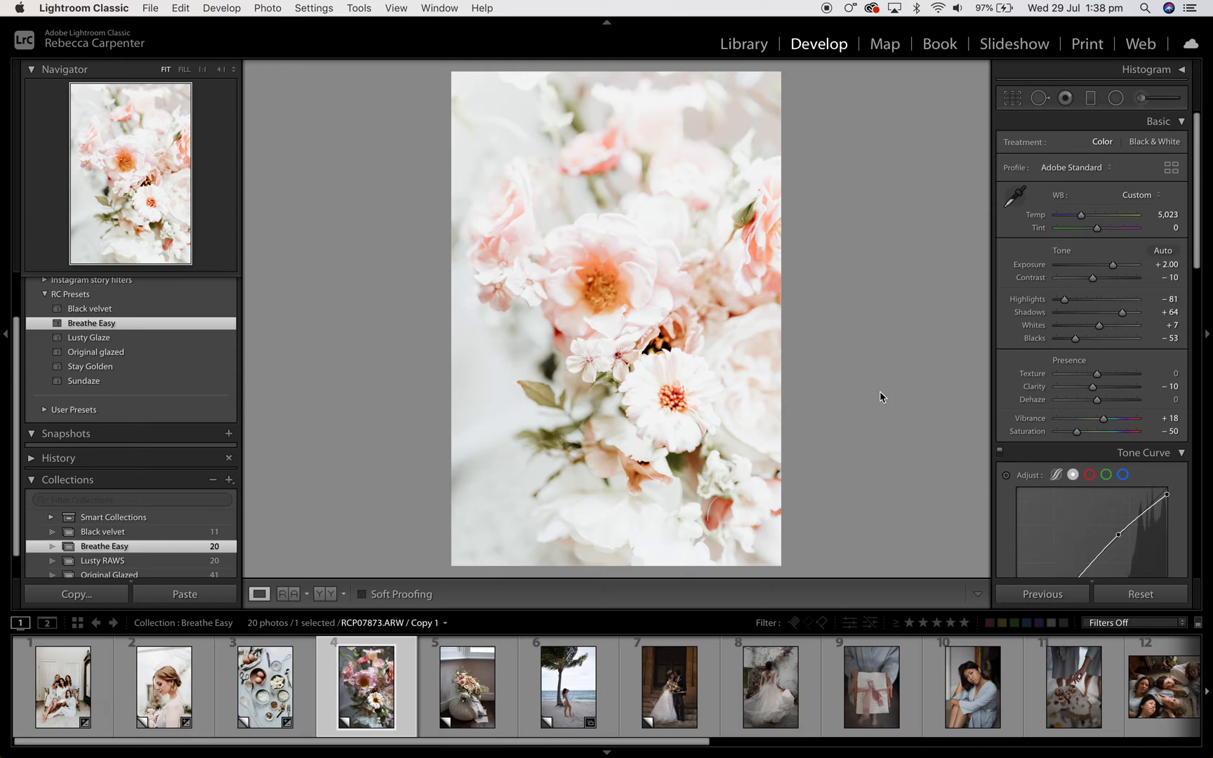
drag(1112, 265, 1107, 271)
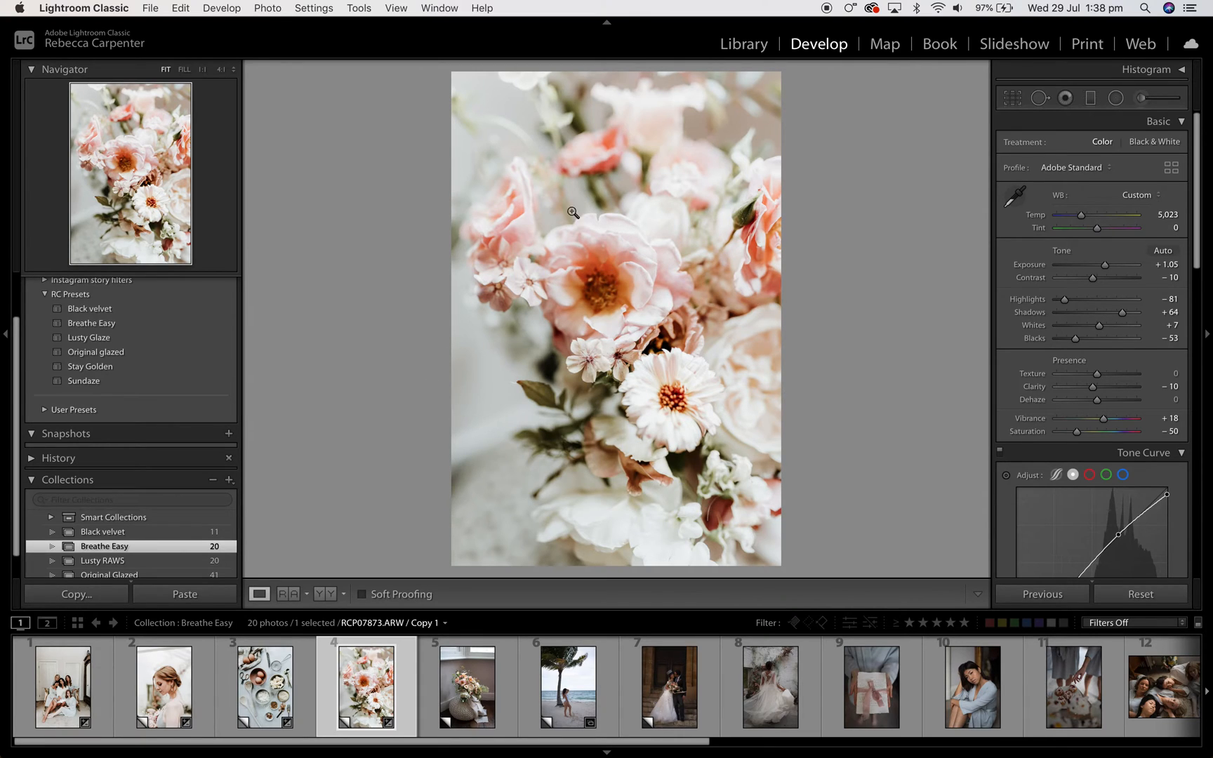
Apply the Breathe Easy preset to the photo of the bouquet on the knitted pouf, with Exposure +0.40 and Whites +32
click(462, 698)
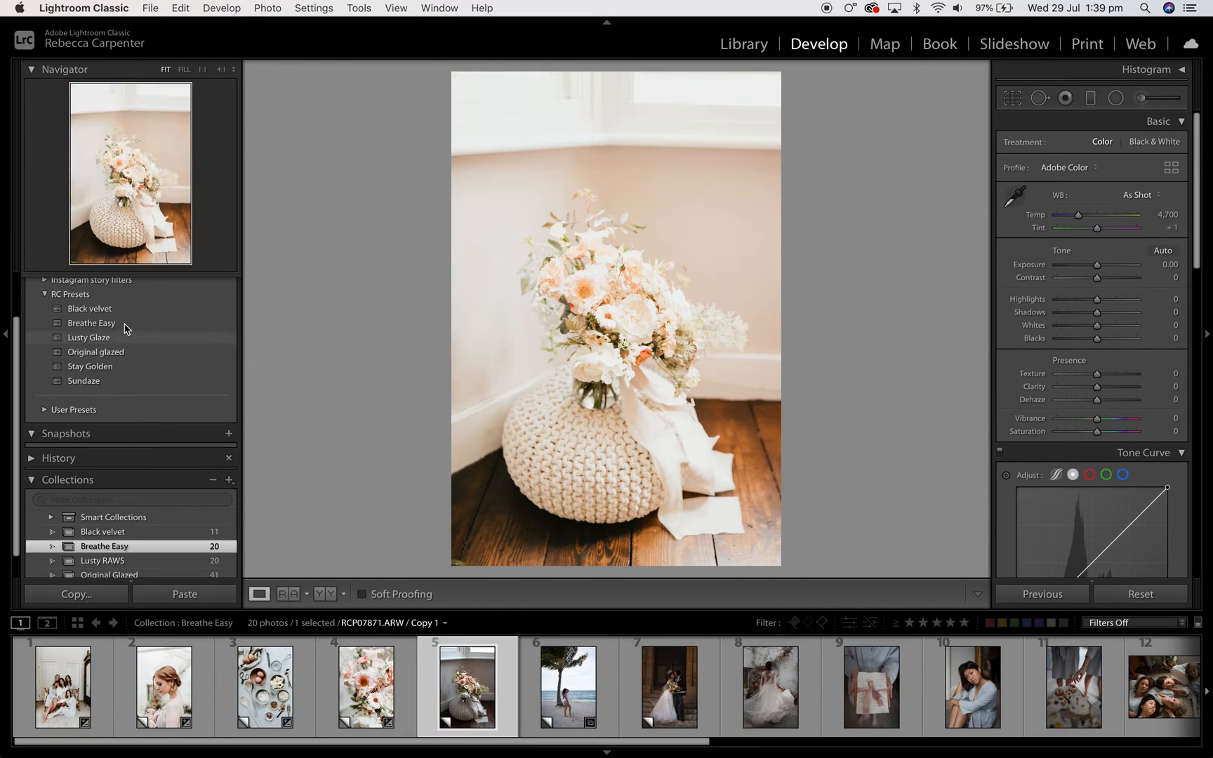
click(123, 324)
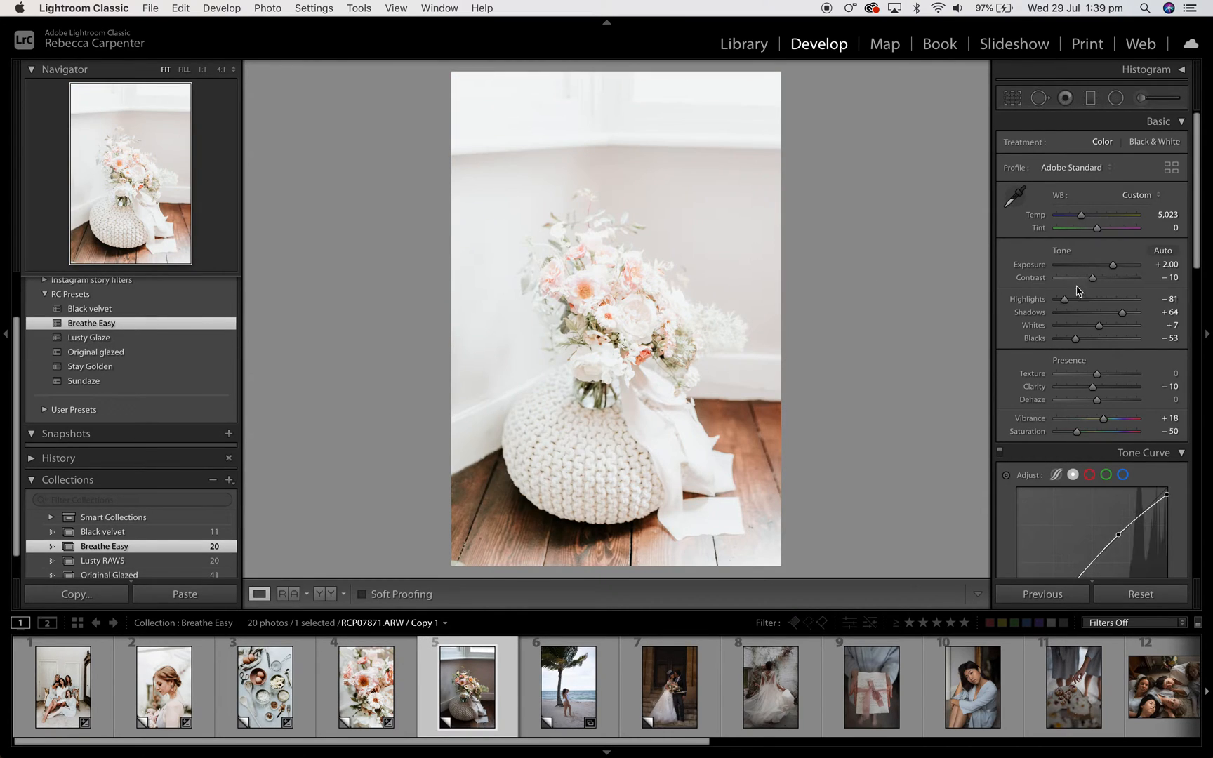
drag(1116, 273, 1101, 272)
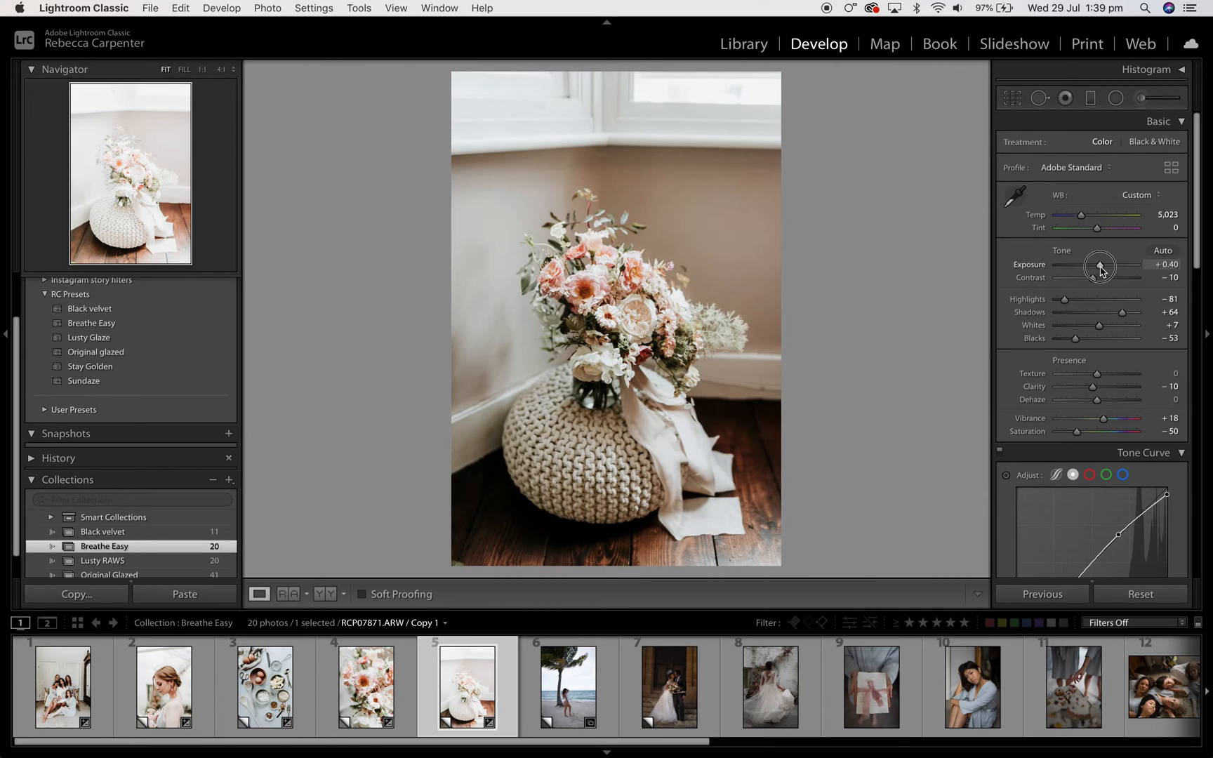
mouse_move(1099, 330)
mouse_down()
mouse_move(1130, 334)
mouse_move(1056, 330)
mouse_move(1109, 332)
mouse_up()
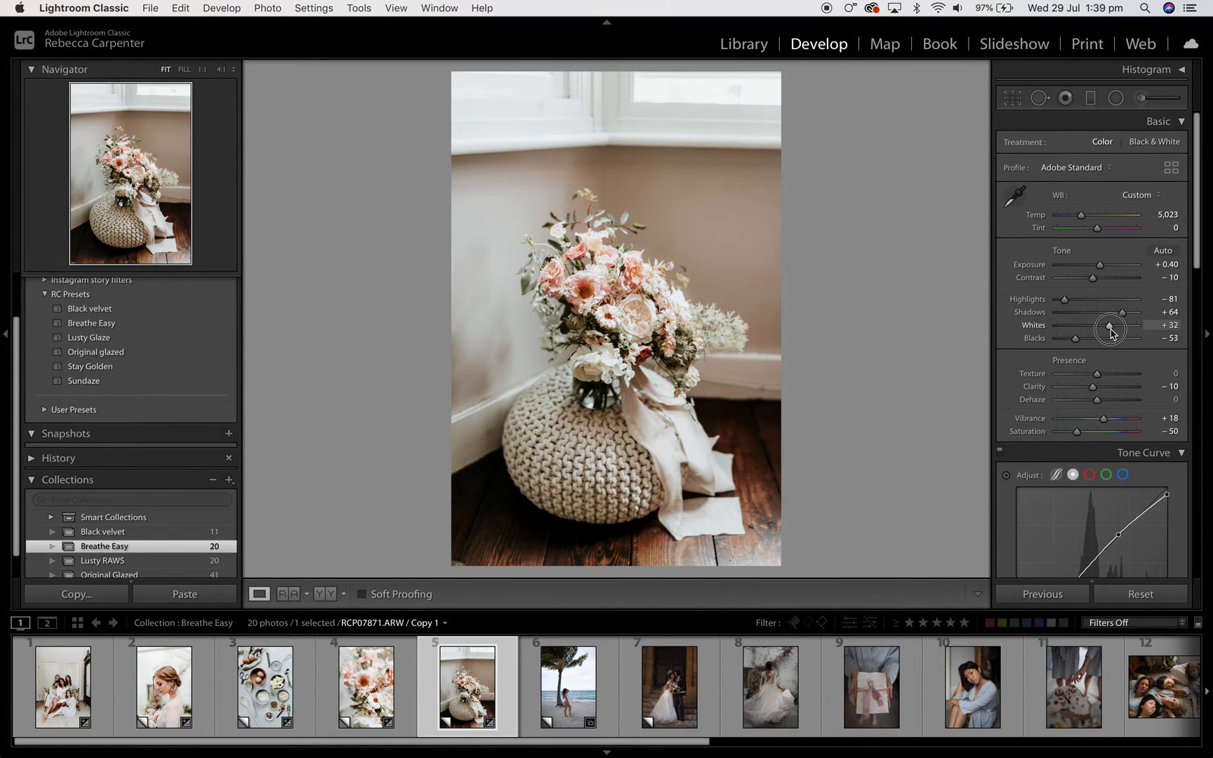
Apply the Breathe Easy preset to the beach palm photo and adjust it to Temp 5,752 and Exposure +0.50
key(Right)
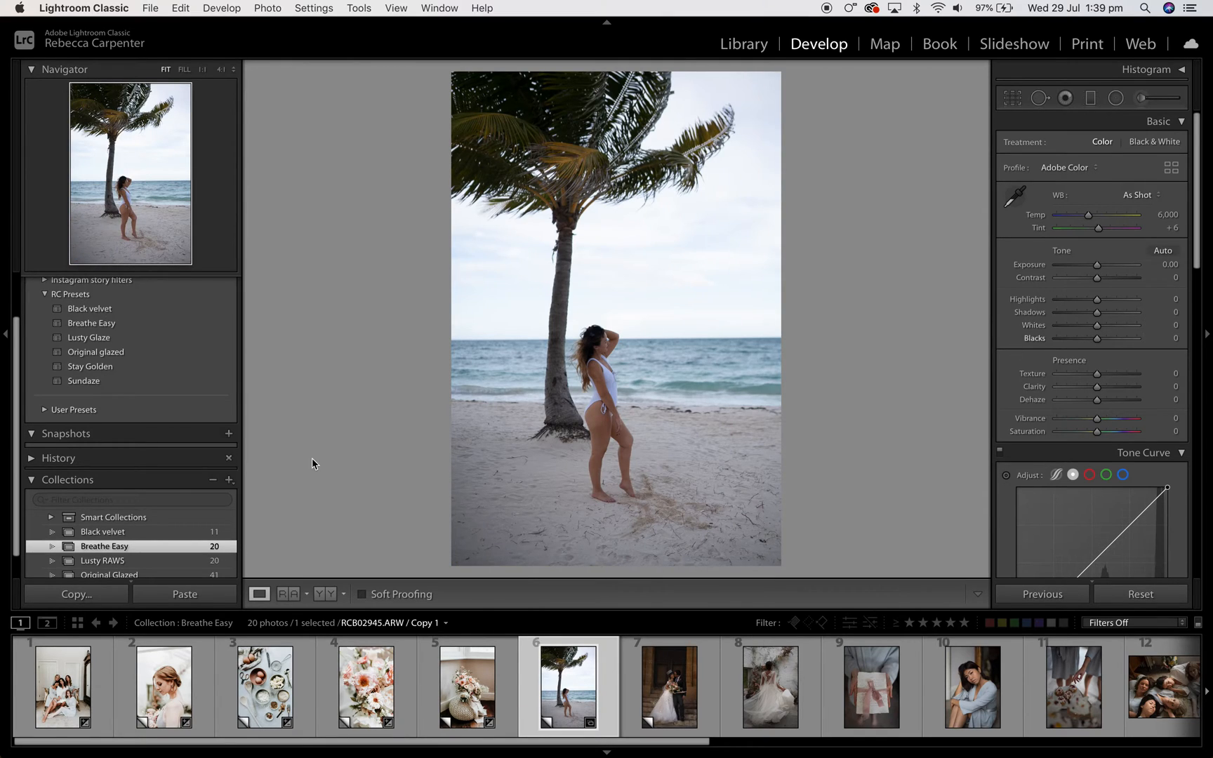
click(91, 324)
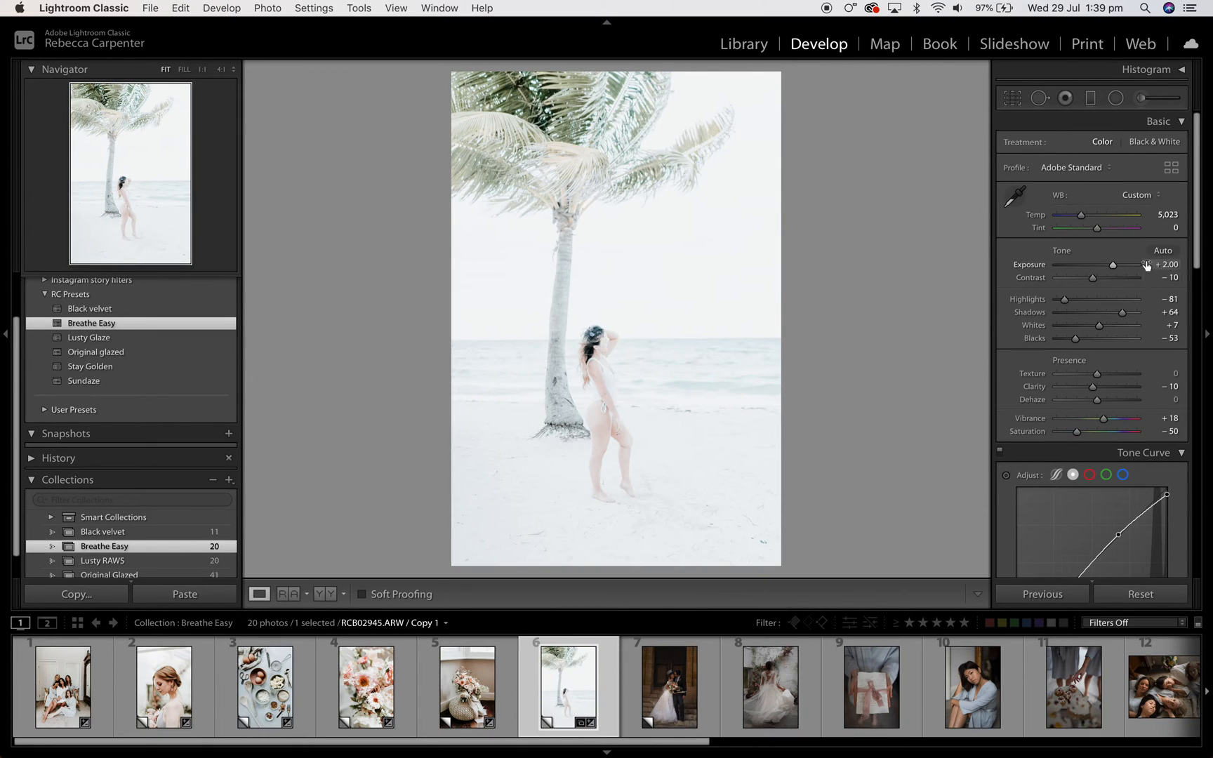
drag(1113, 269, 1099, 269)
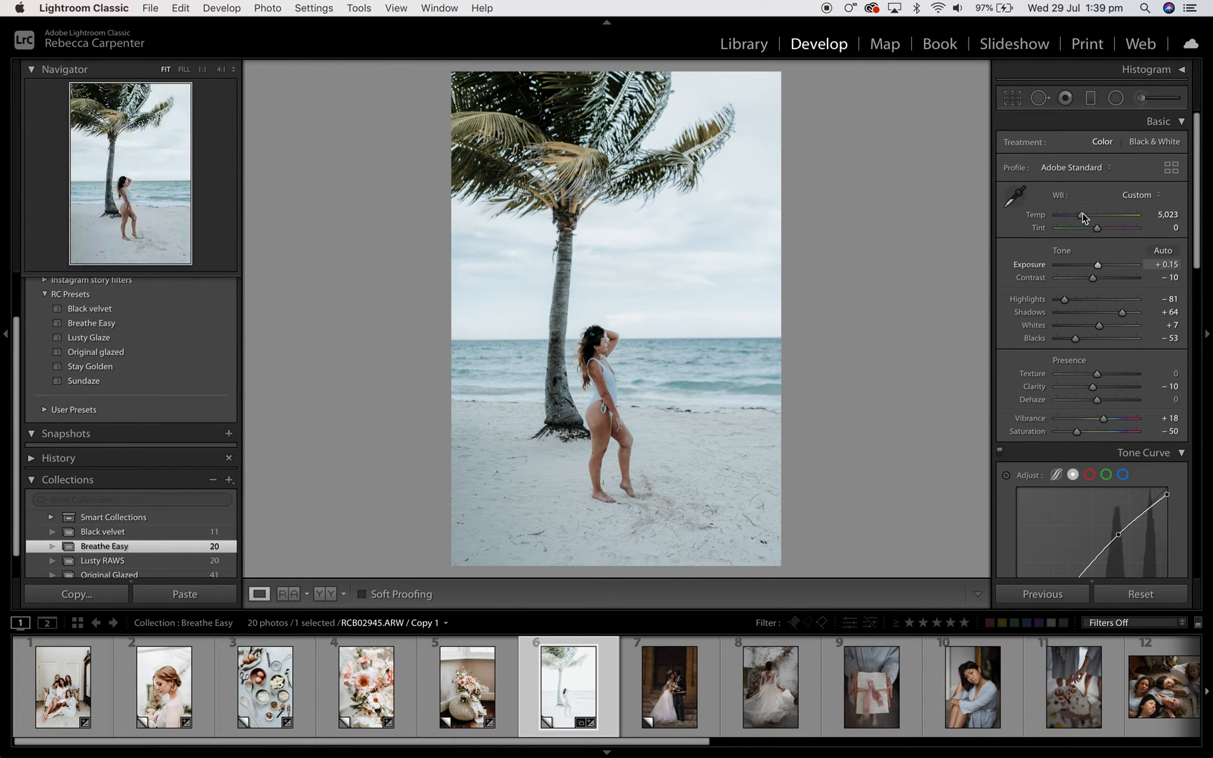
drag(1081, 215, 1088, 215)
click(1099, 266)
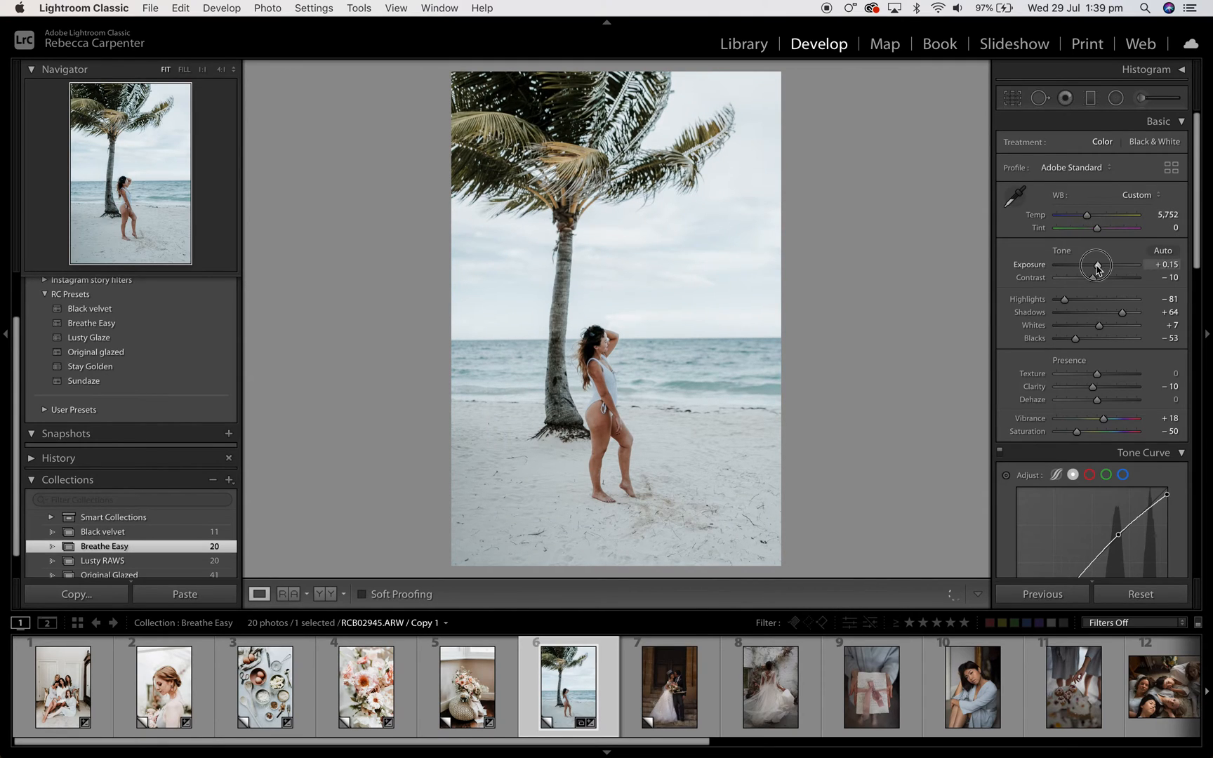
drag(1098, 266, 1100, 266)
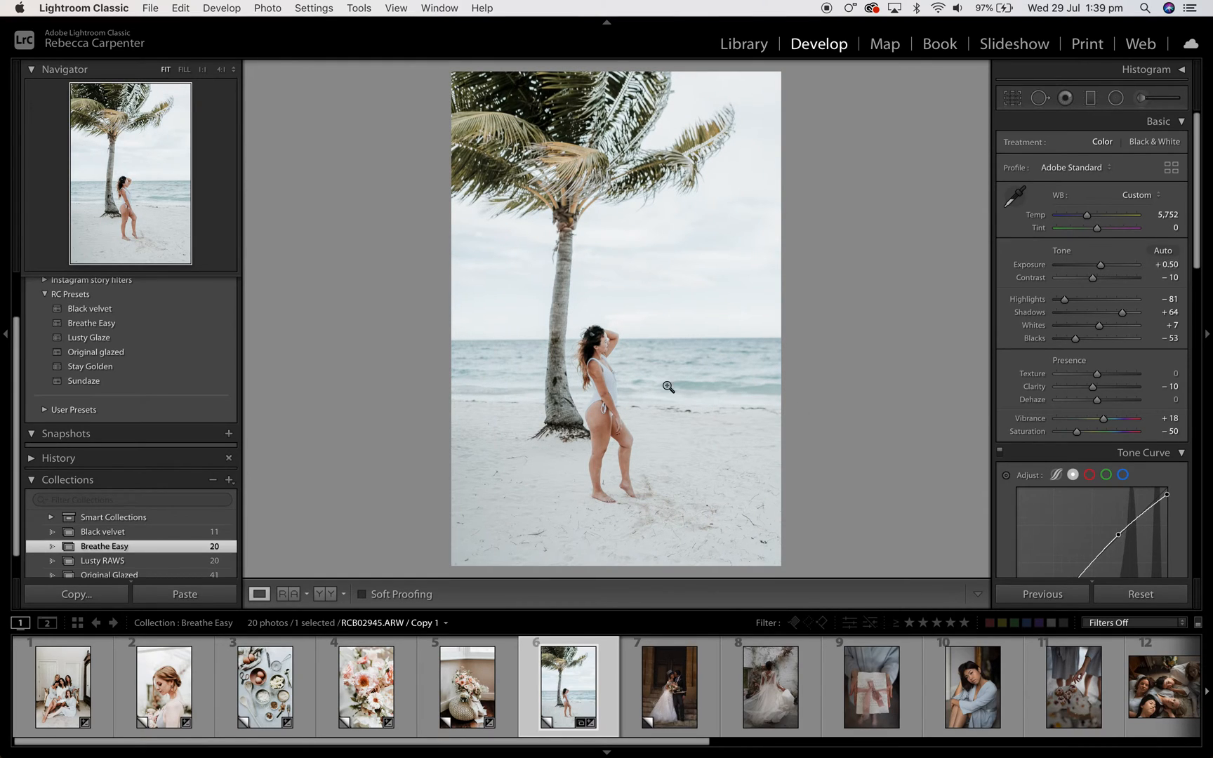
Straighten the photo of the wedding couple on the steps with a crop angle of −2.11
click(688, 678)
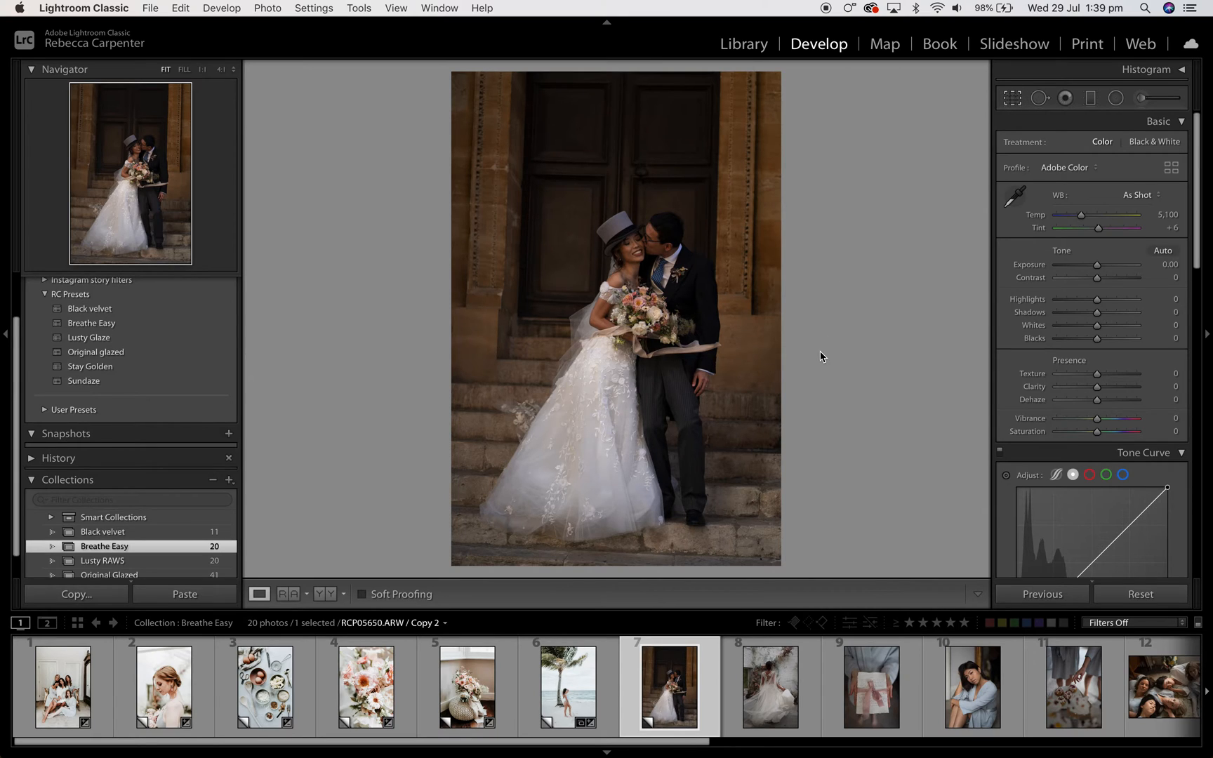
key(r)
drag(793, 398, 791, 389)
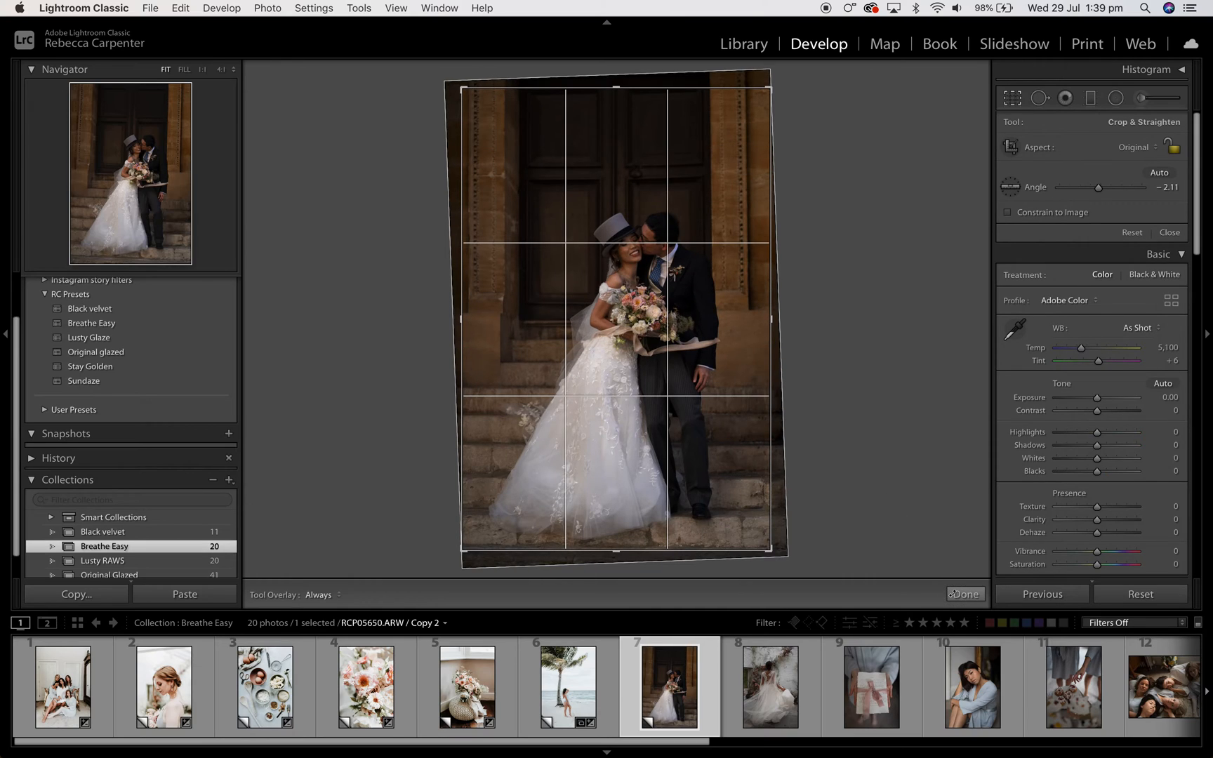
click(963, 594)
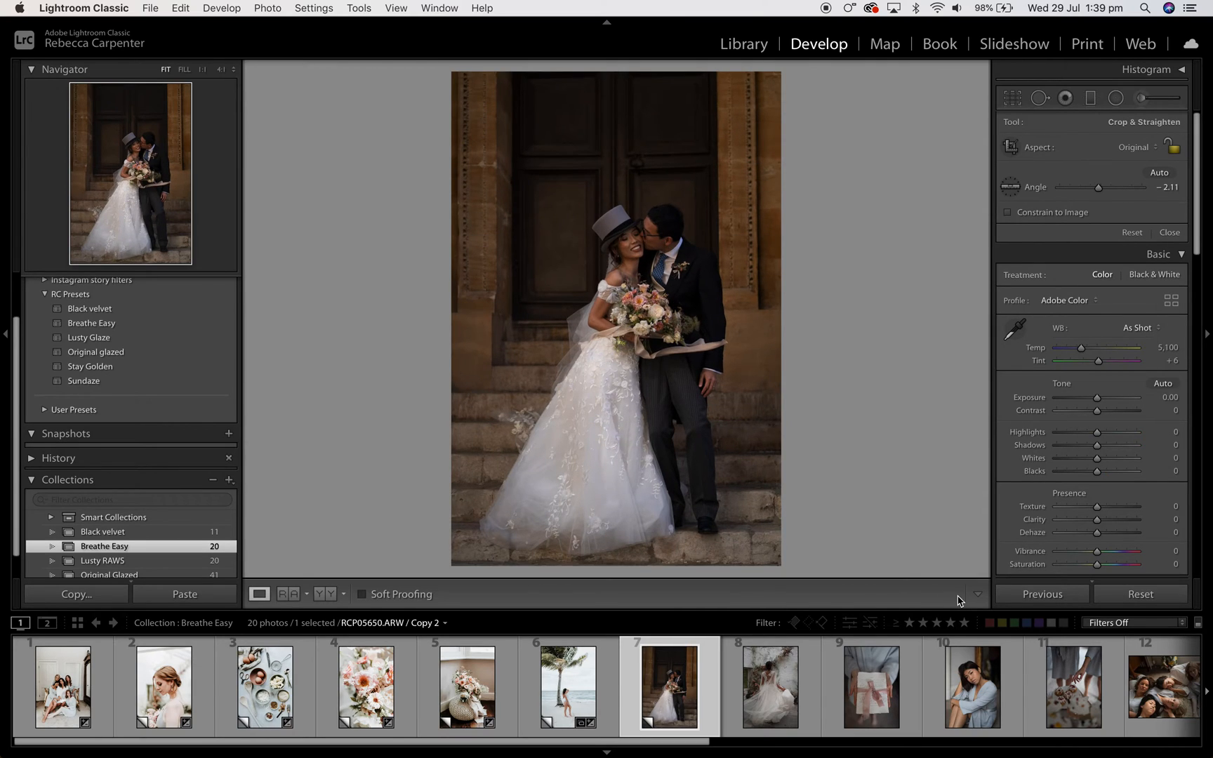
Apply the Breathe Easy preset to the wedding couple on the steps and reduce its Exposure to +1.50
click(91, 323)
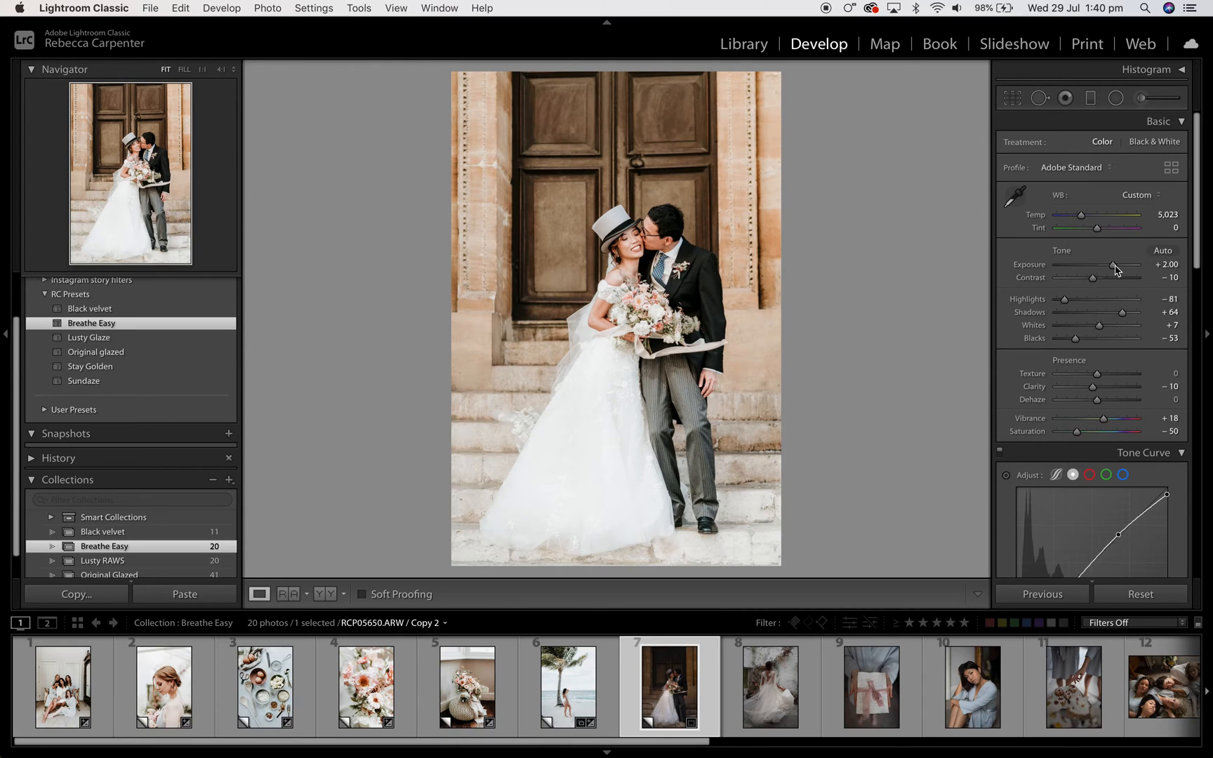
drag(1113, 270, 1109, 268)
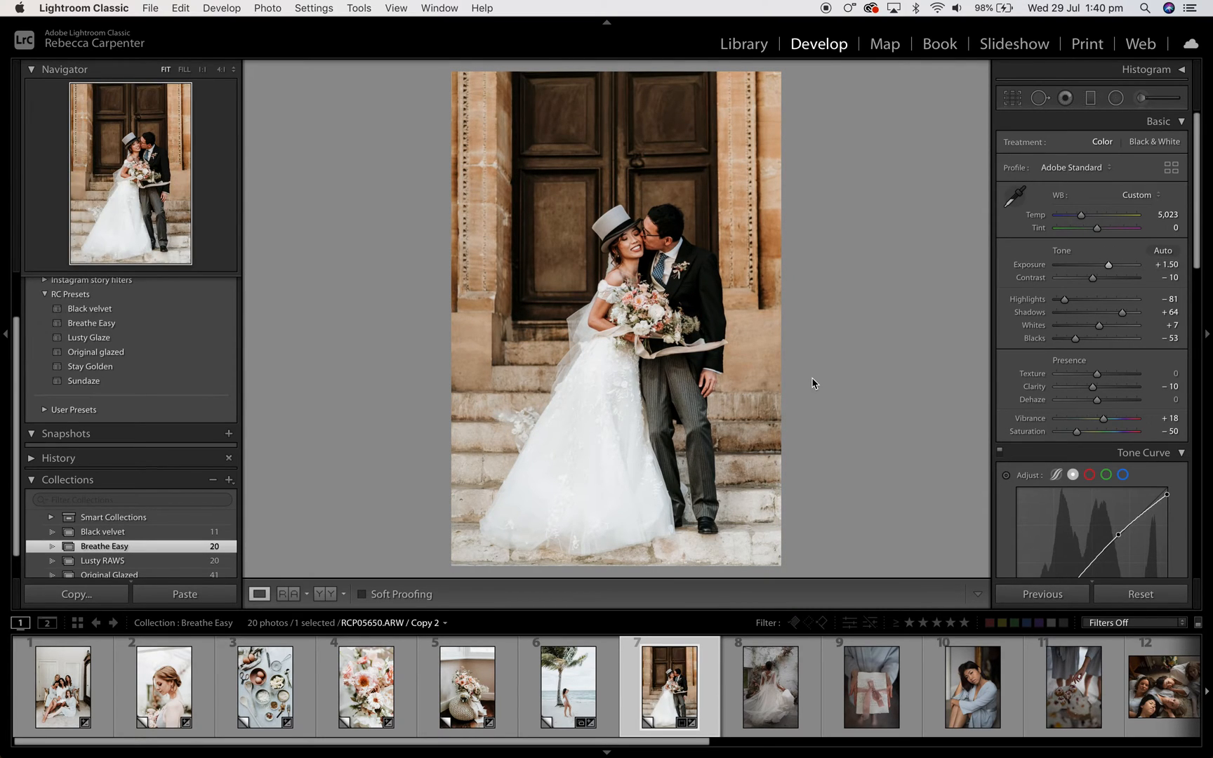
Apply the Breathe Easy preset to the next photo, the bride seen from behind, and set its Exposure to +1.30
key(Right)
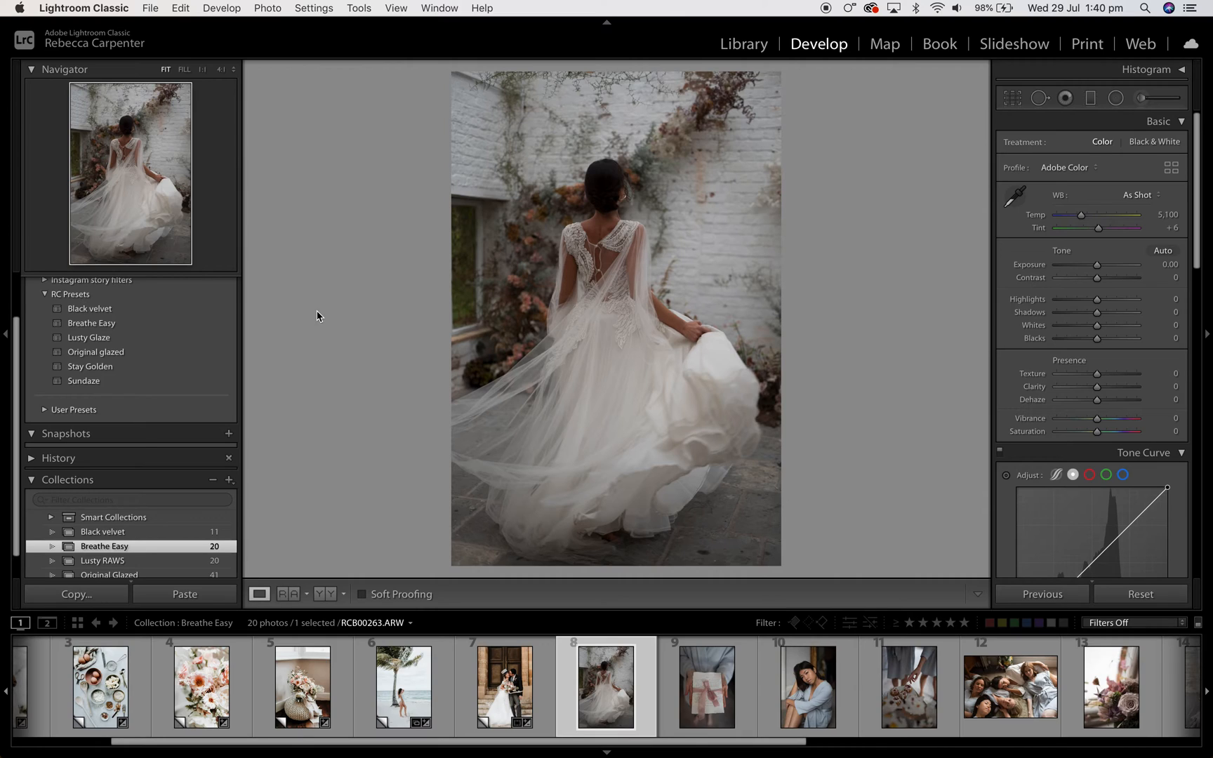
click(125, 325)
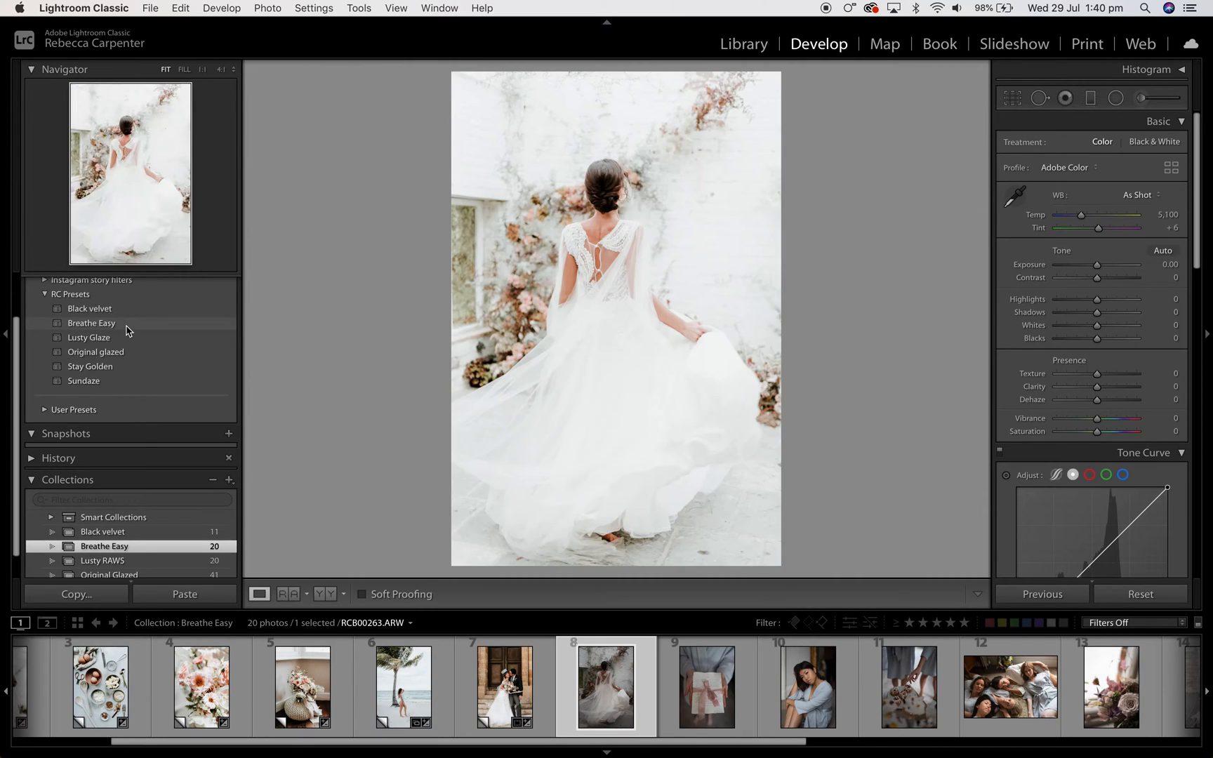
click(126, 328)
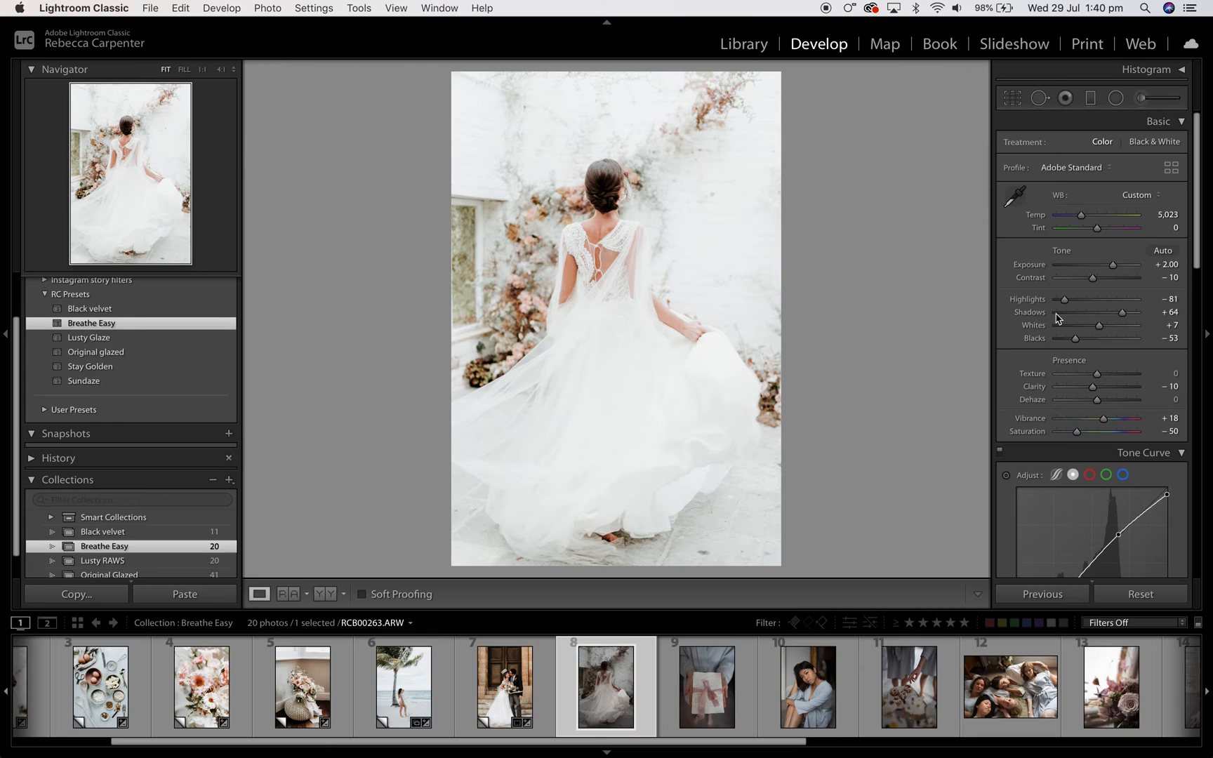
drag(1112, 267, 1107, 268)
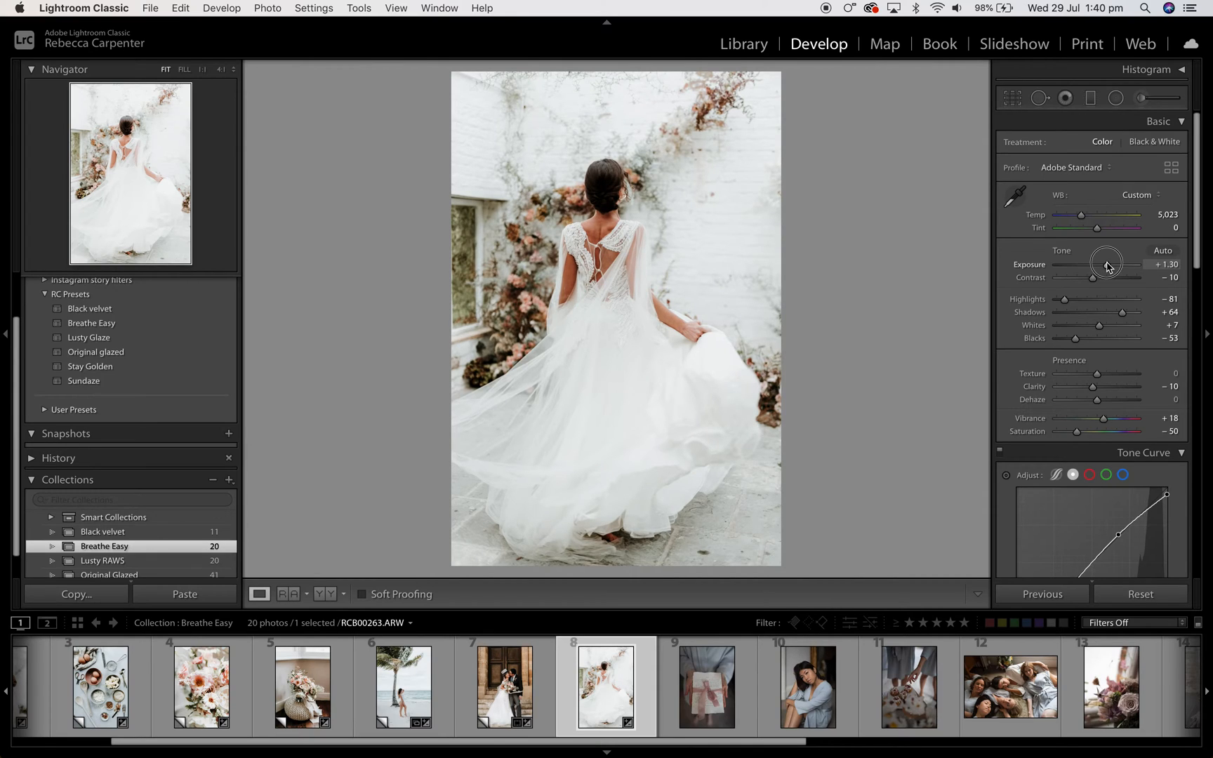
Heal the dark stain on the stone paving beside the bride's dress and return to the full photo view
click(713, 551)
drag(726, 545, 748, 371)
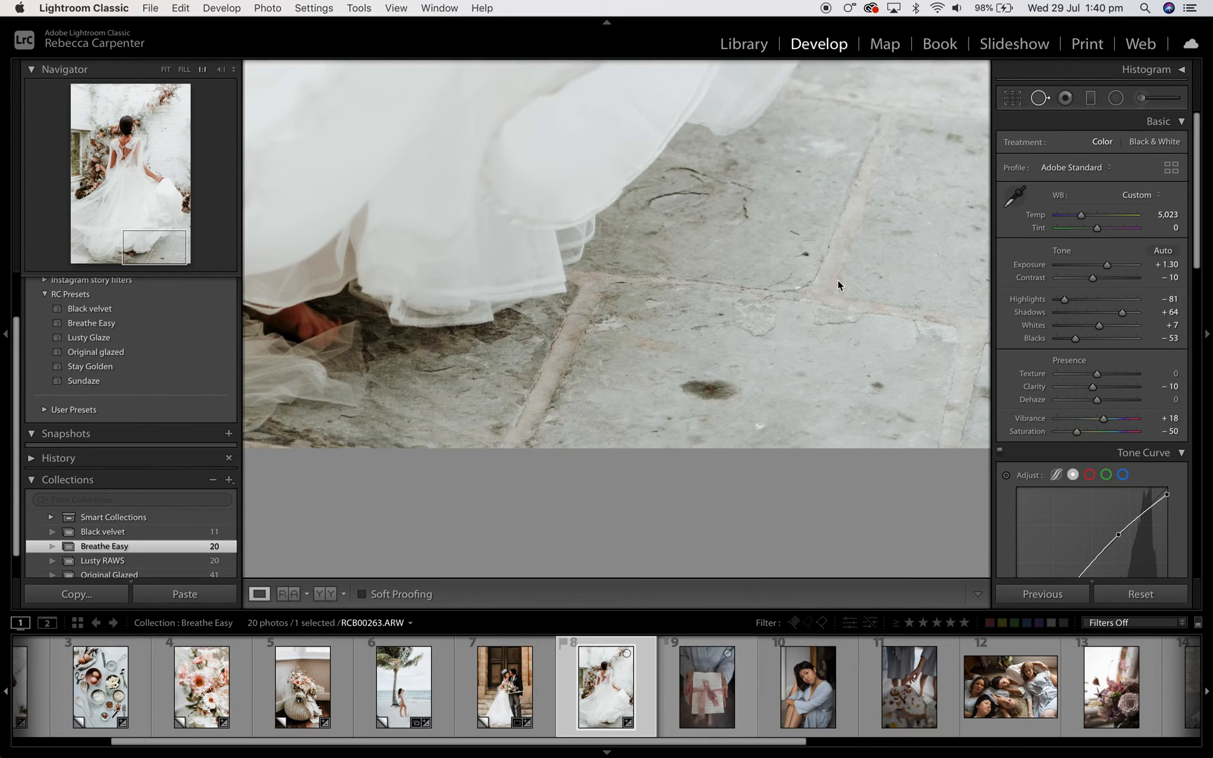
key(q)
click(705, 385)
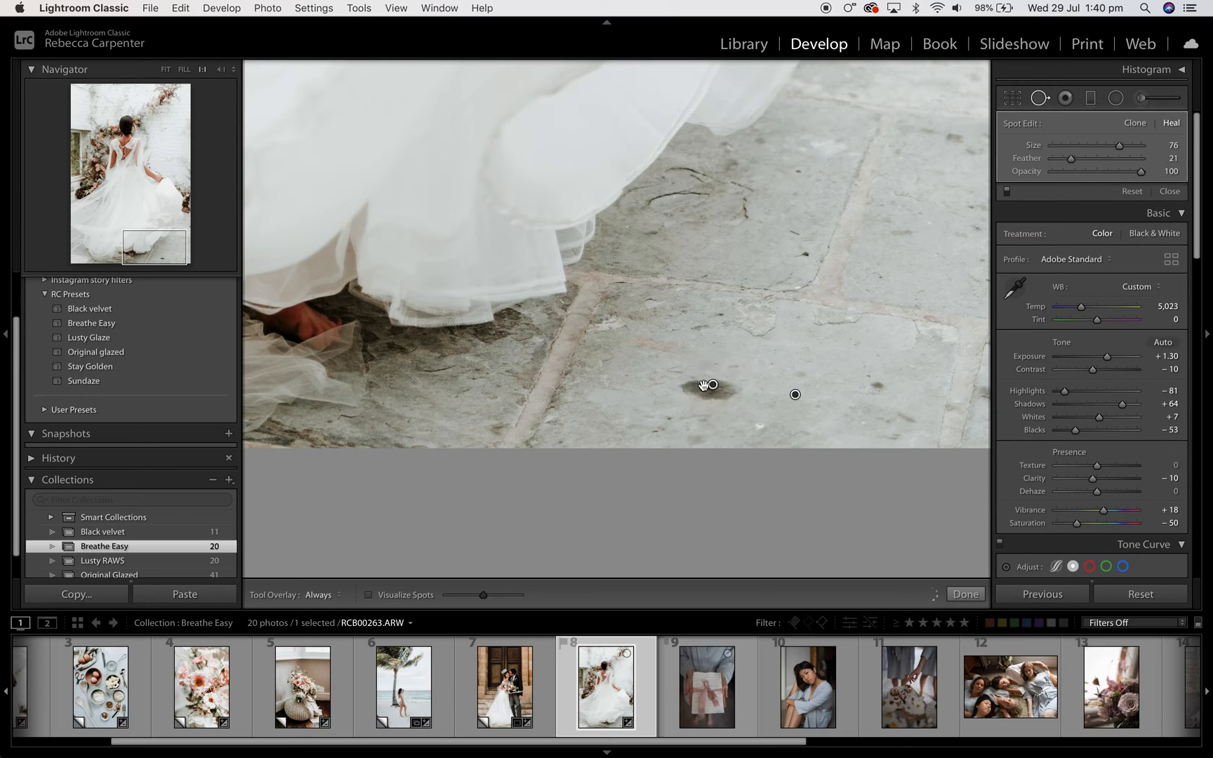
click(965, 595)
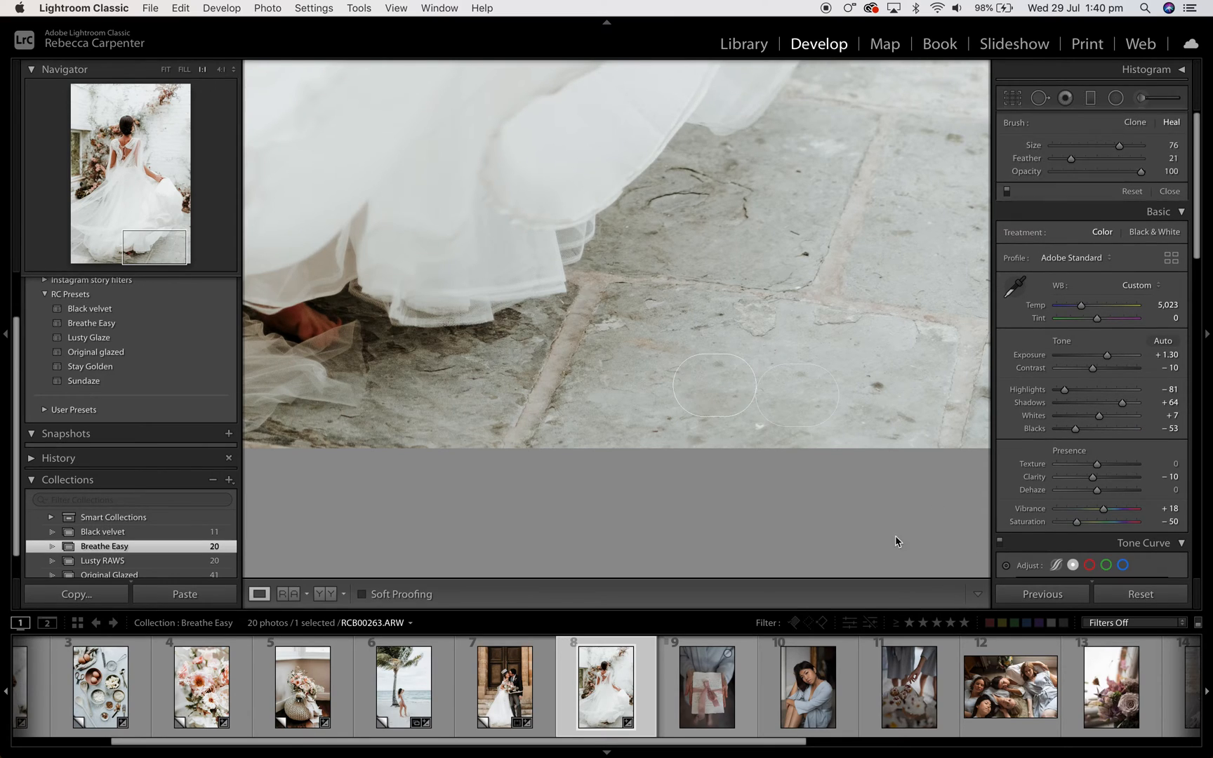
click(166, 70)
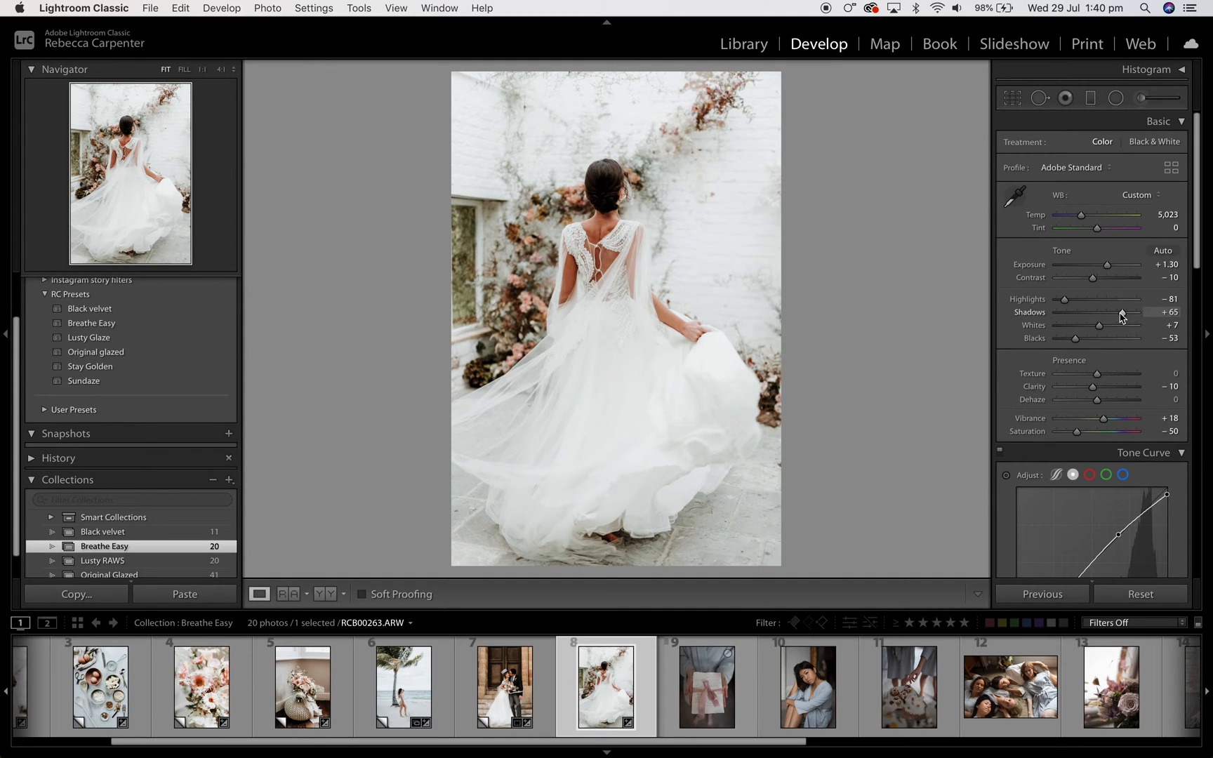
Apply the Breathe Easy preset to the photo of the ribbon-tied letter, set Exposure to +1.10 and slightly lower the Blacks
key(Right)
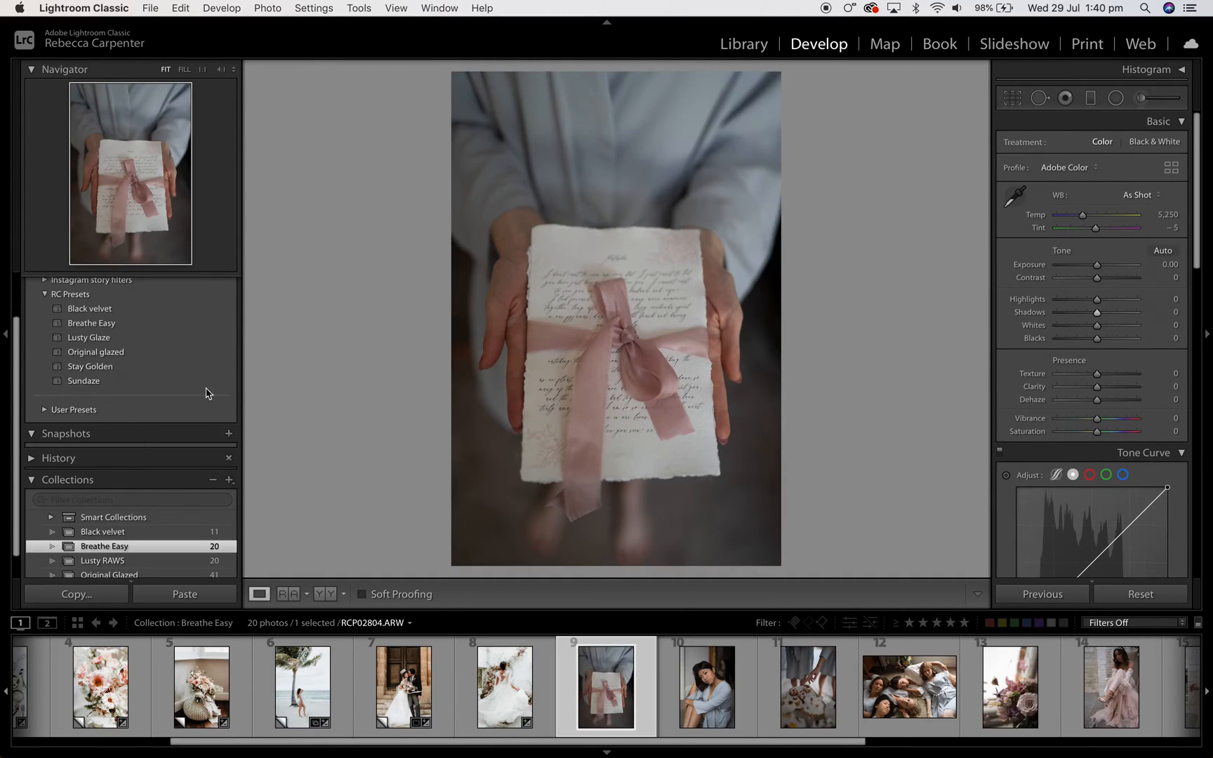
click(121, 326)
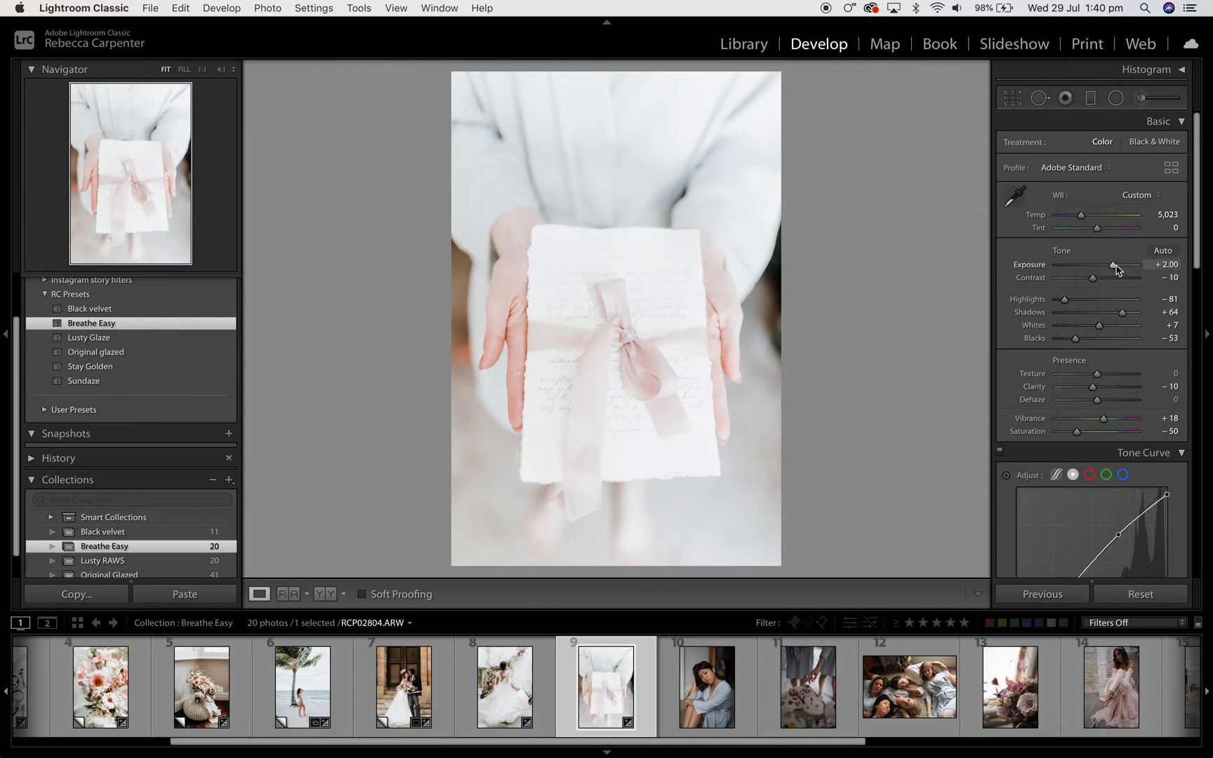
drag(1116, 270, 1110, 270)
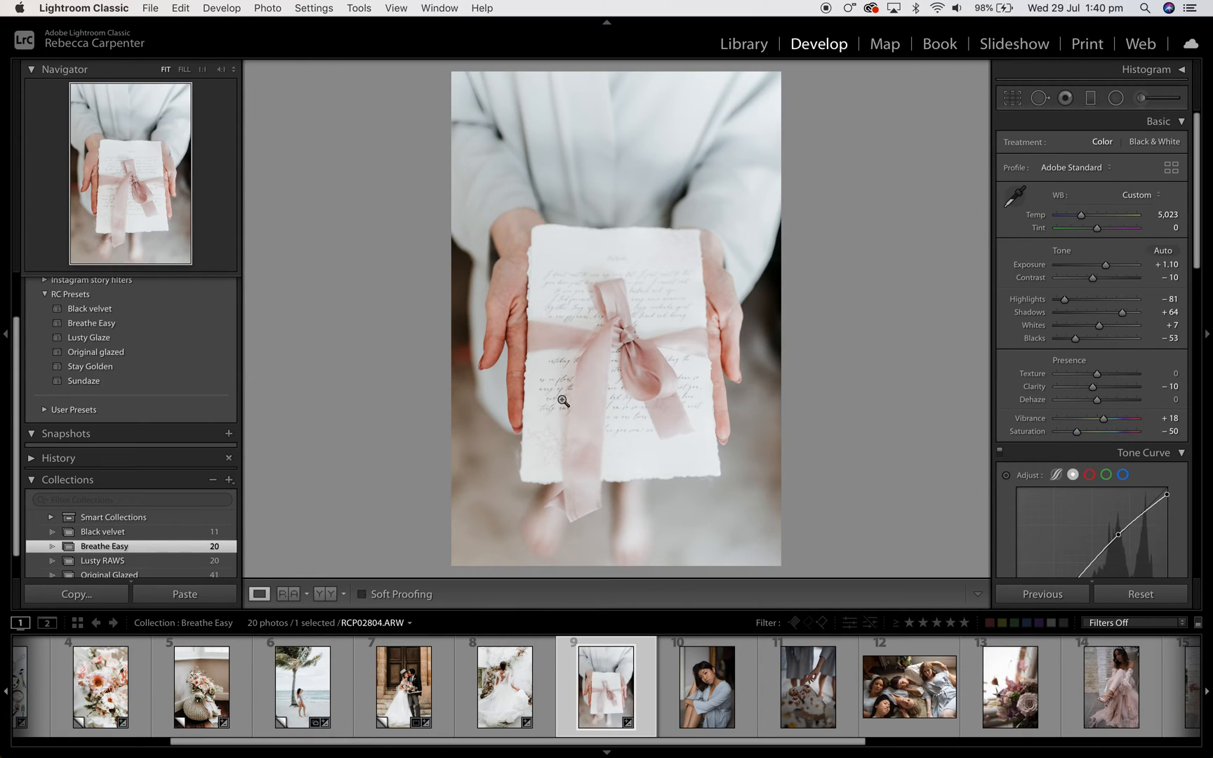
mouse_move(1076, 343)
mouse_down()
mouse_move(1091, 342)
mouse_move(1073, 343)
mouse_up()
Apply the Breathe Easy preset to the portrait of the woman in the blue robe, with Exposure +0.85 and Temp 5,401
click(691, 679)
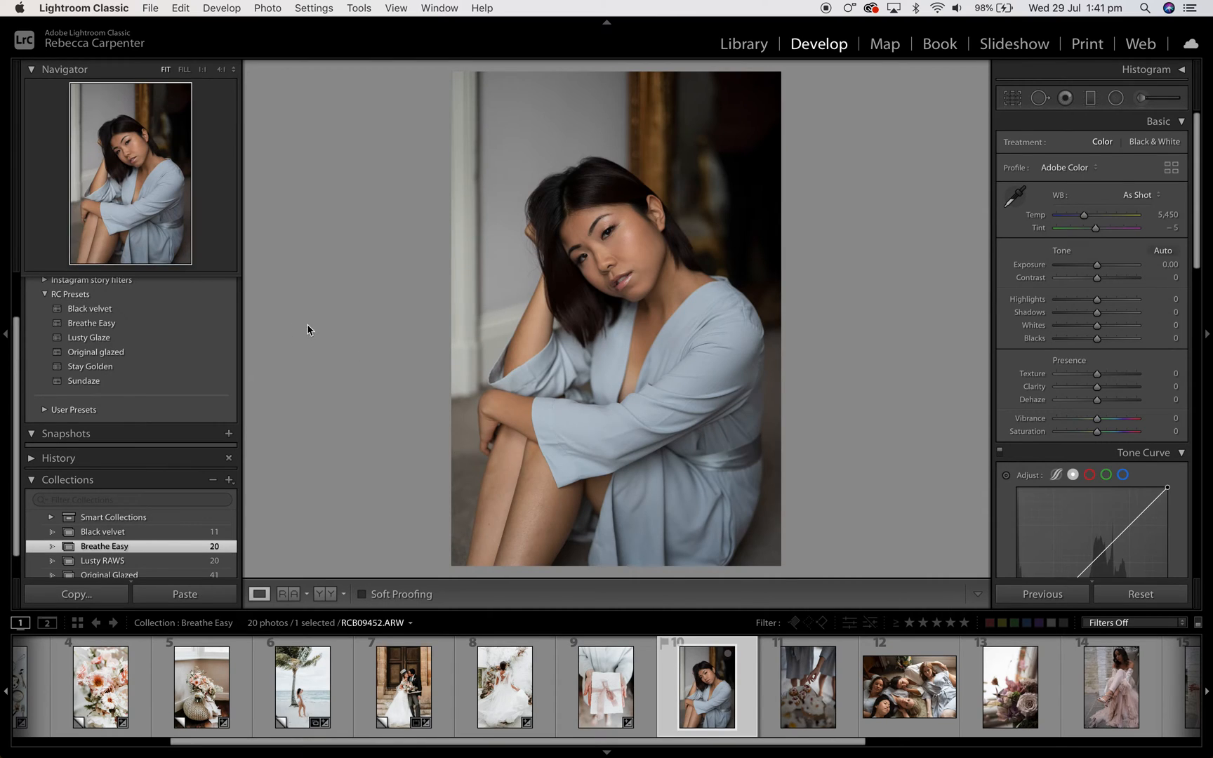
click(156, 328)
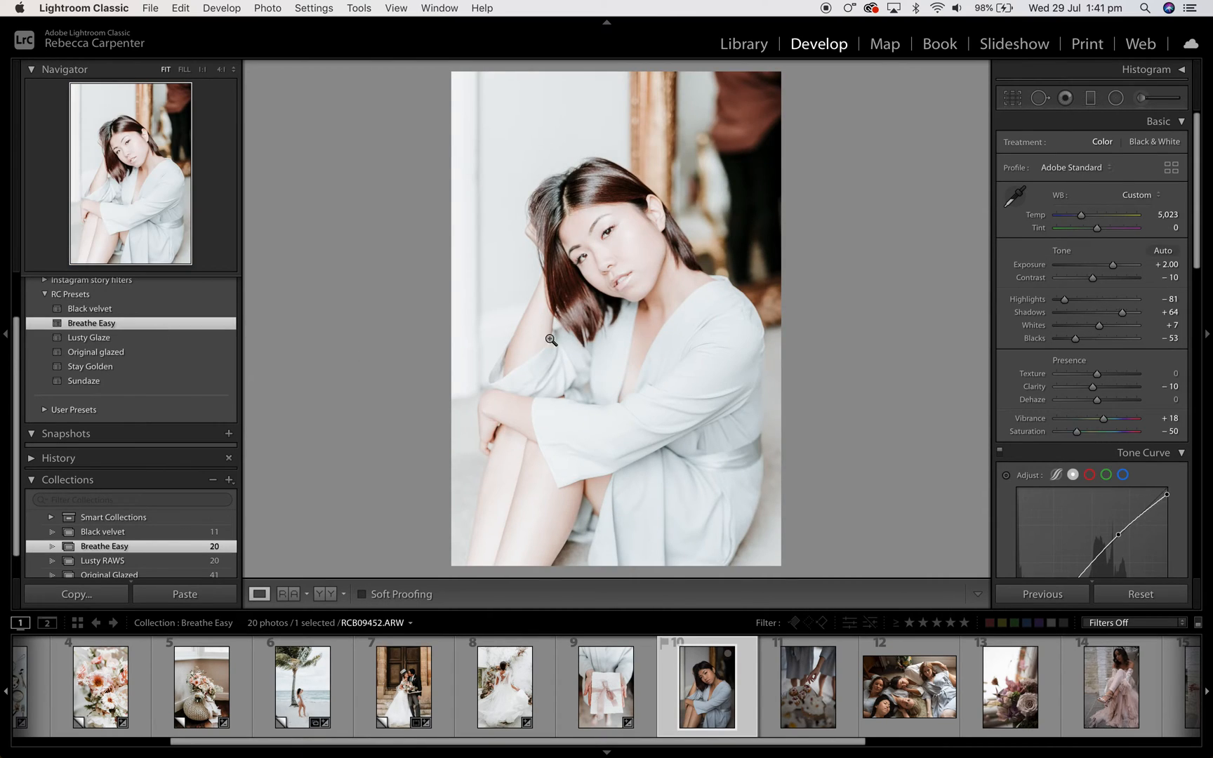
drag(1111, 266, 1102, 268)
mouse_move(1082, 219)
mouse_down()
mouse_move(1101, 219)
mouse_move(1084, 219)
mouse_up()
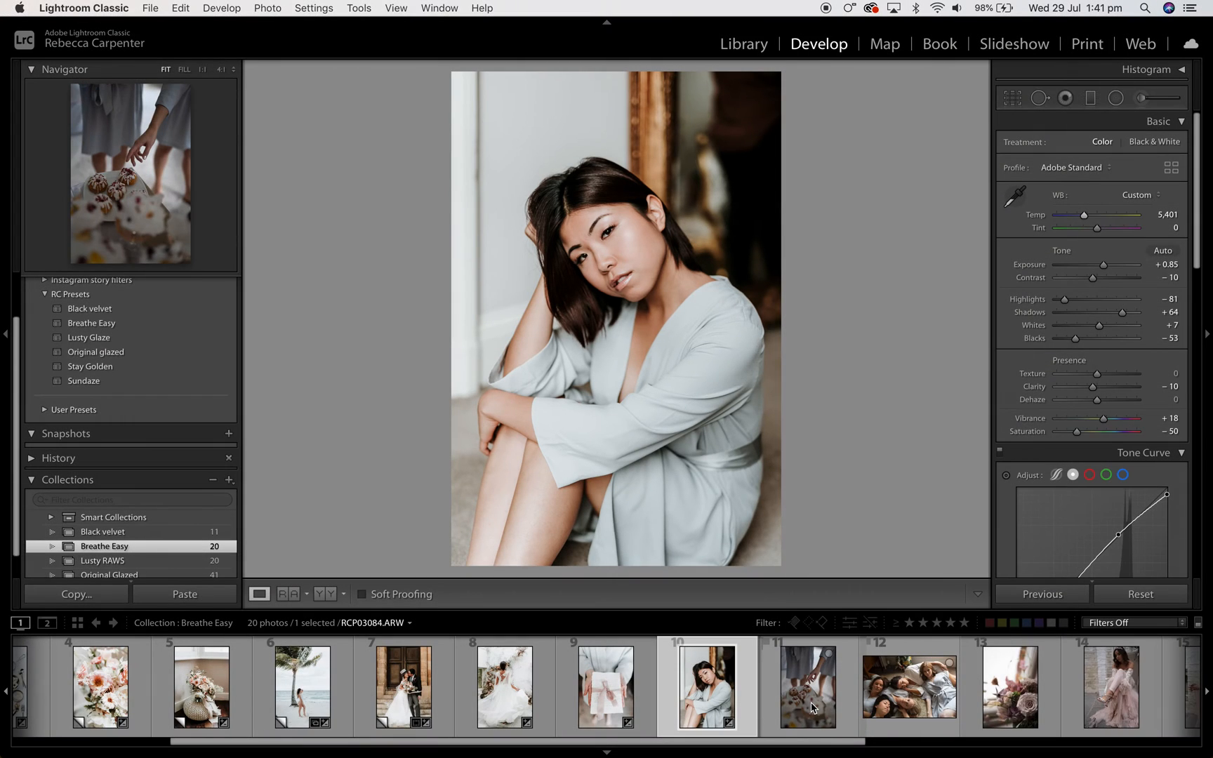
Apply the Breathe Easy preset to the photo of the hand reaching for iced cakes and reduce its Exposure to +1.30
click(811, 707)
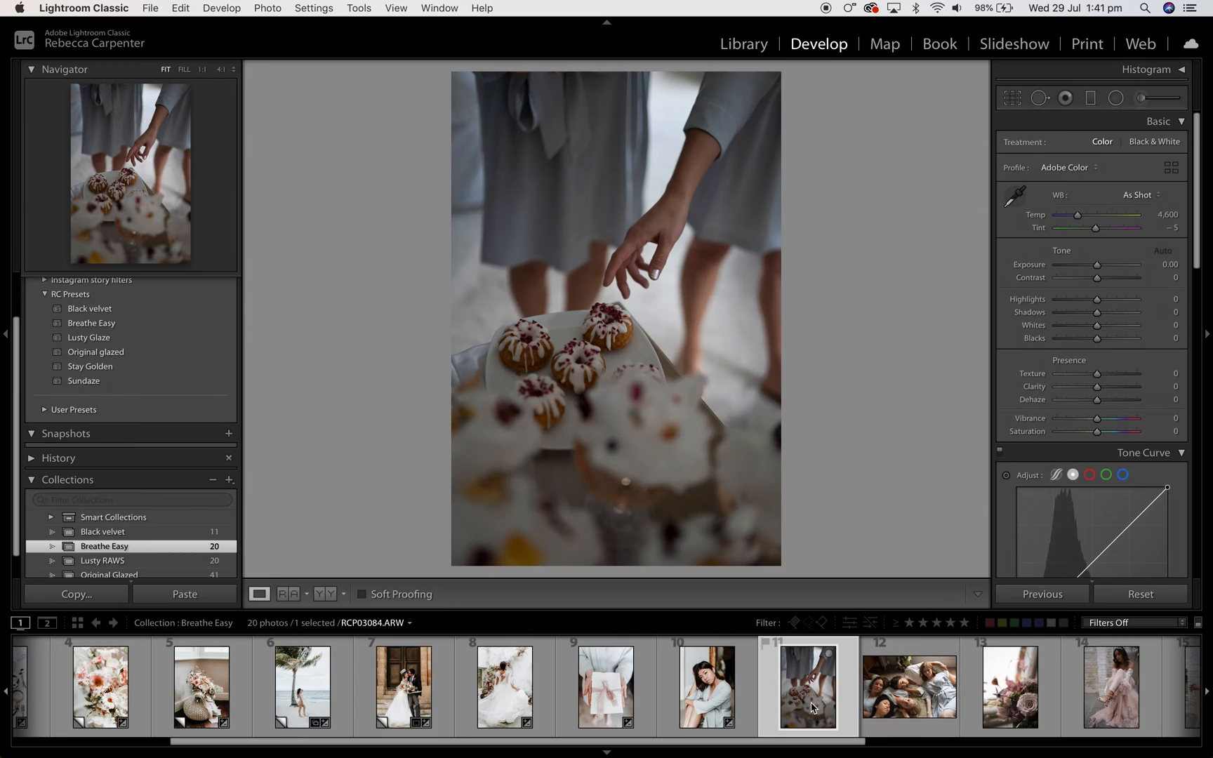
click(115, 325)
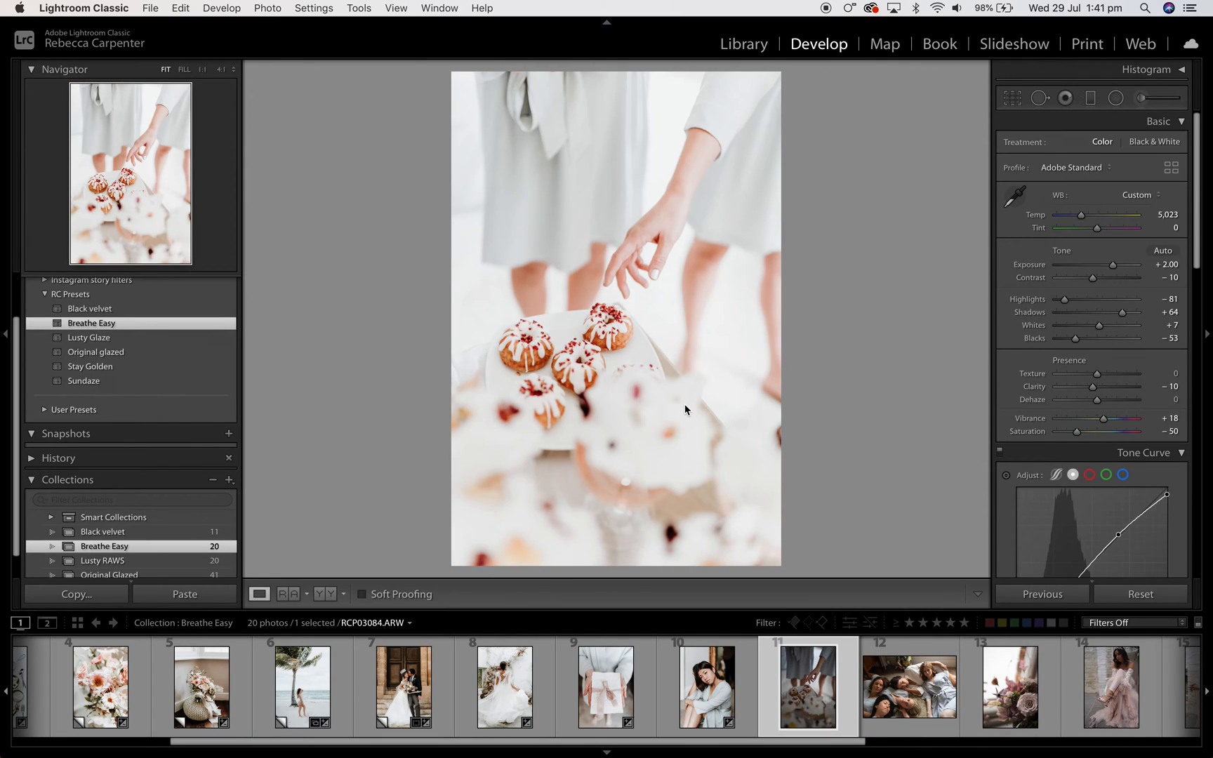
drag(1114, 269, 1108, 269)
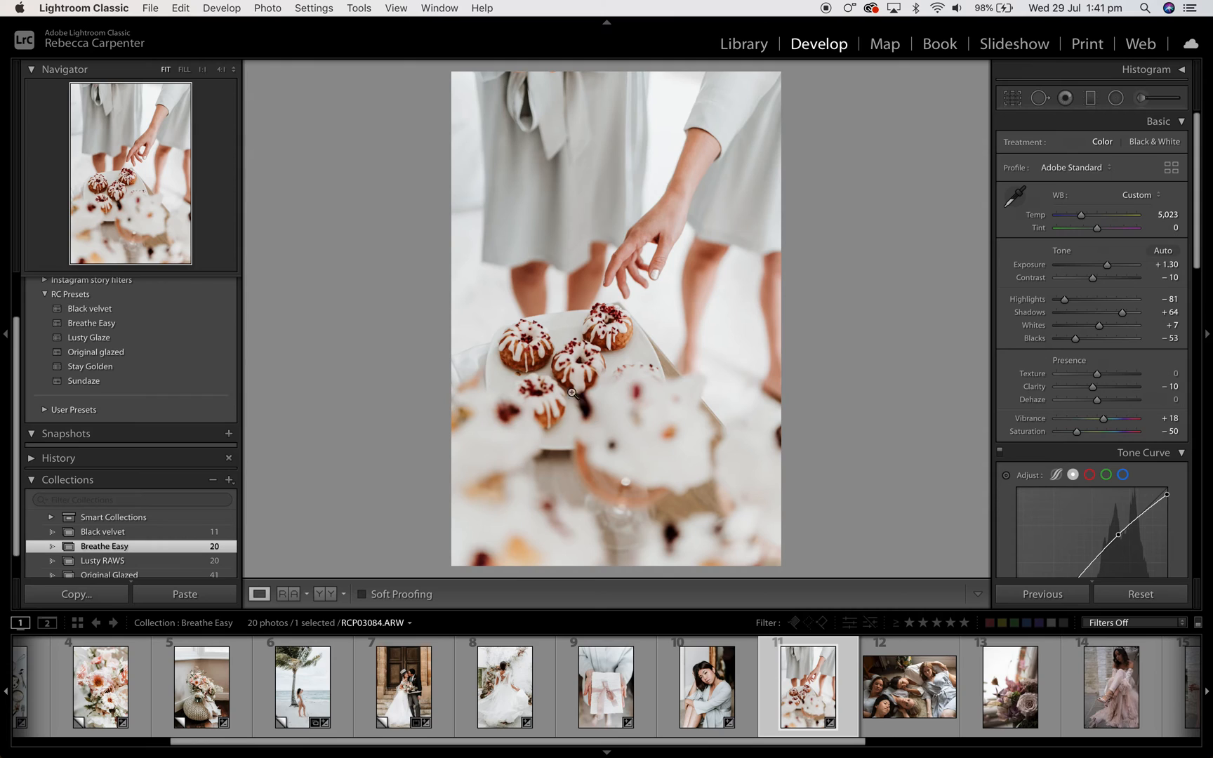
Apply the Breathe Easy preset to the group photo of women lying on the rug and reduce its Exposure
click(908, 686)
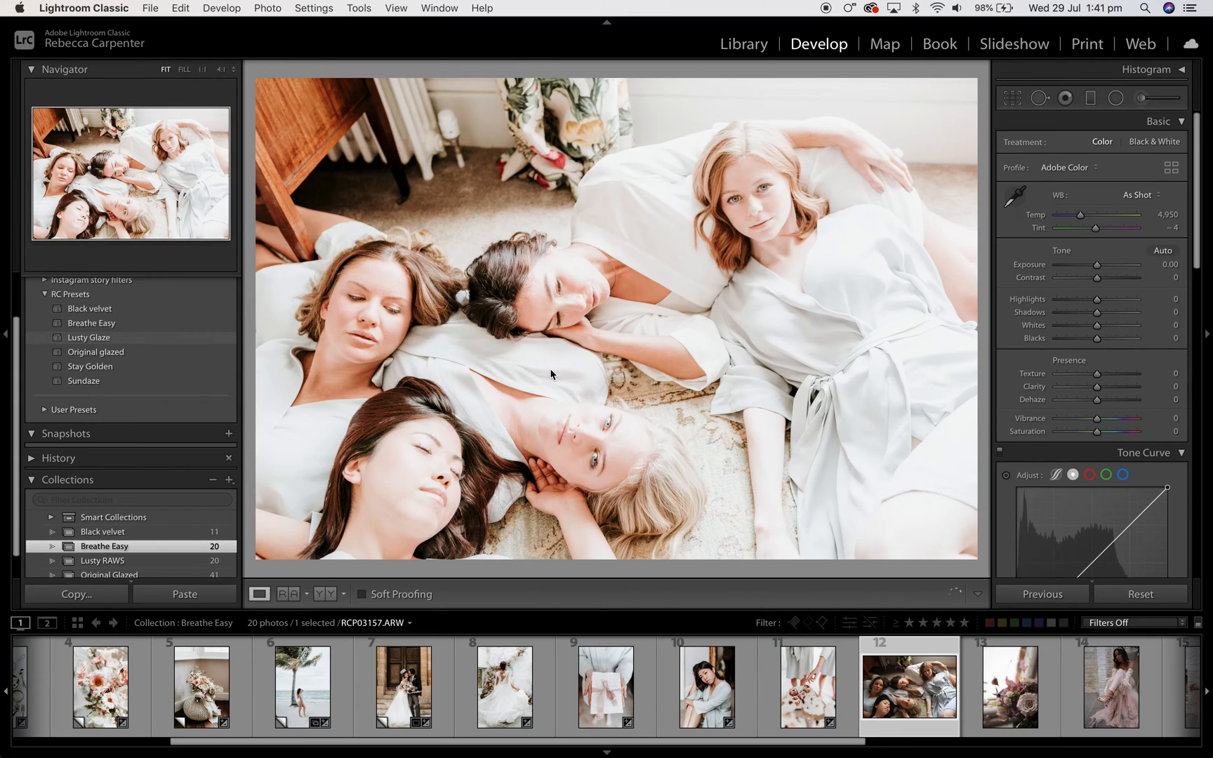
click(94, 324)
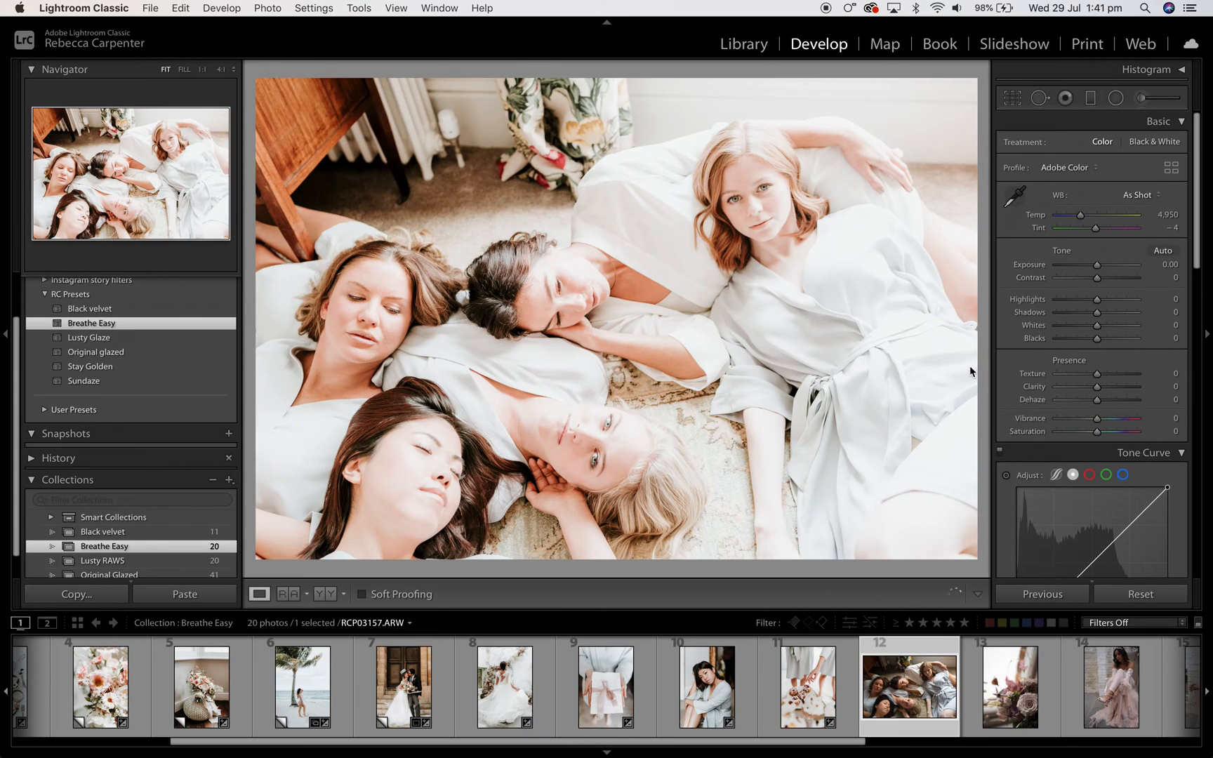
drag(1113, 266, 1106, 269)
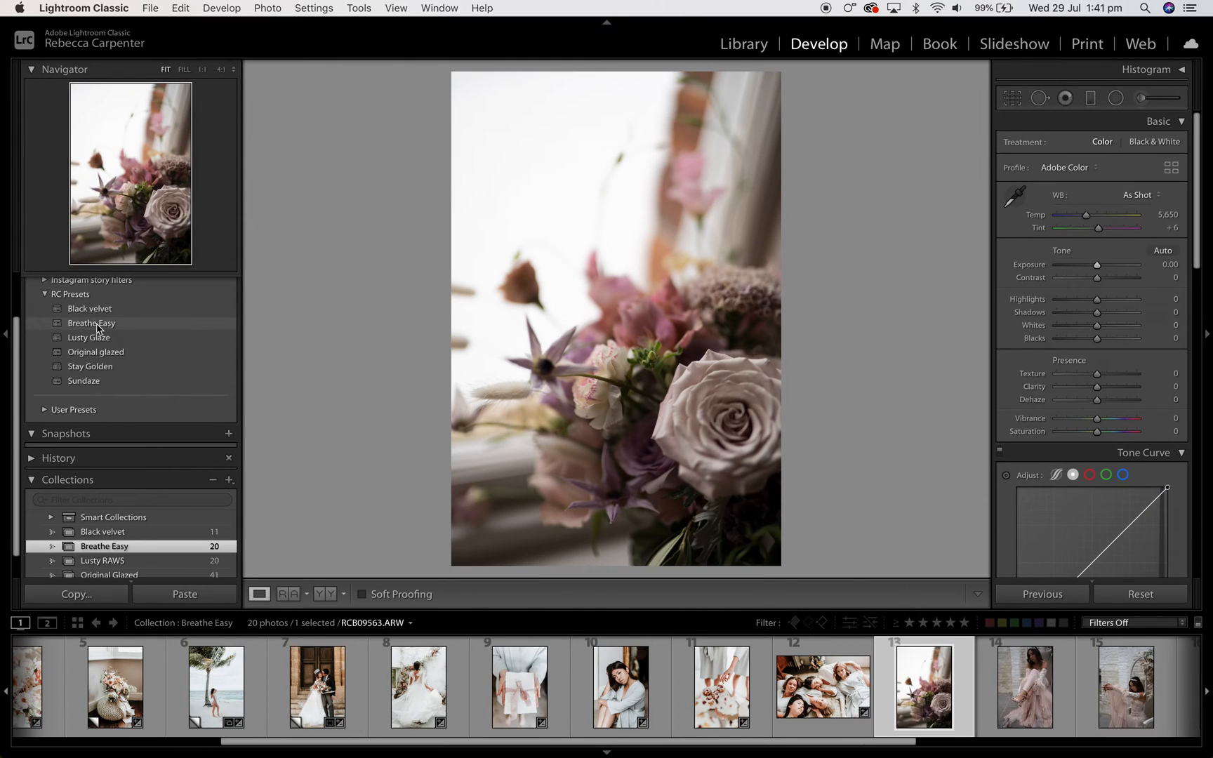
Apply the Breathe Easy preset to the rose bouquet by the window, with Exposure +0.35, Vibrance +25 and Temp 5,644
click(98, 324)
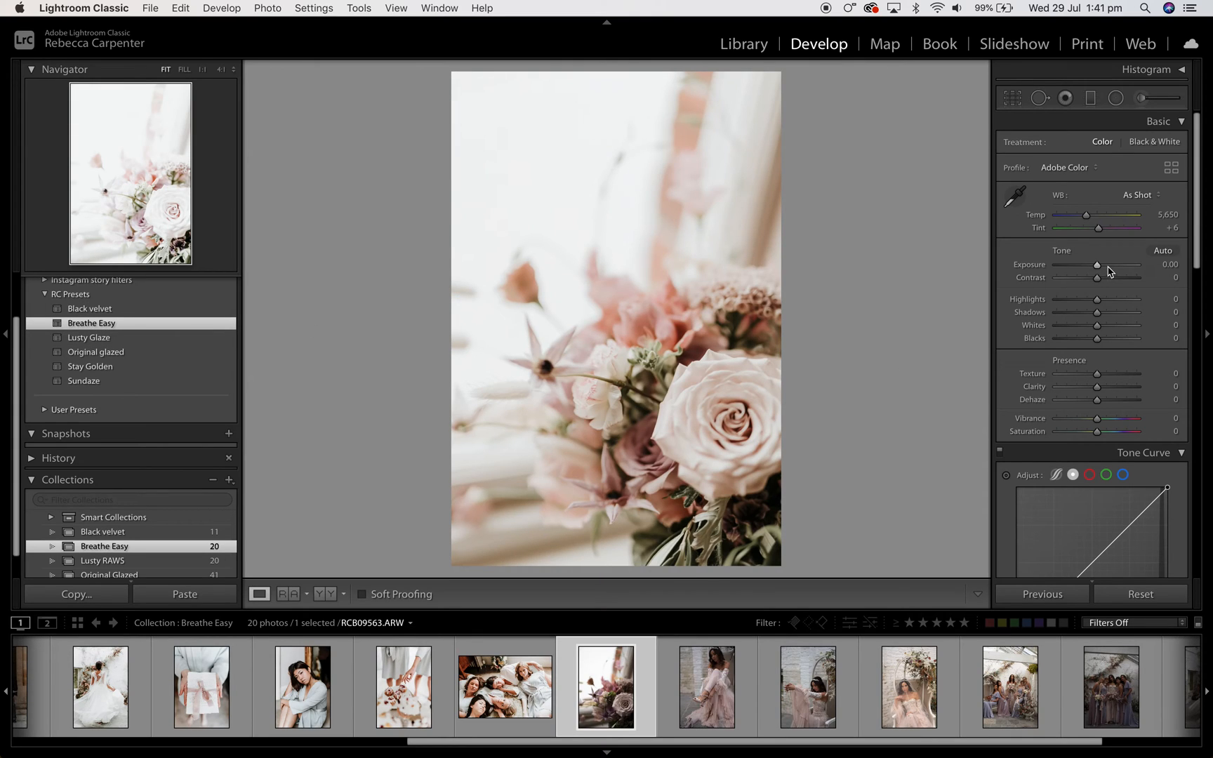
drag(1111, 266, 1099, 267)
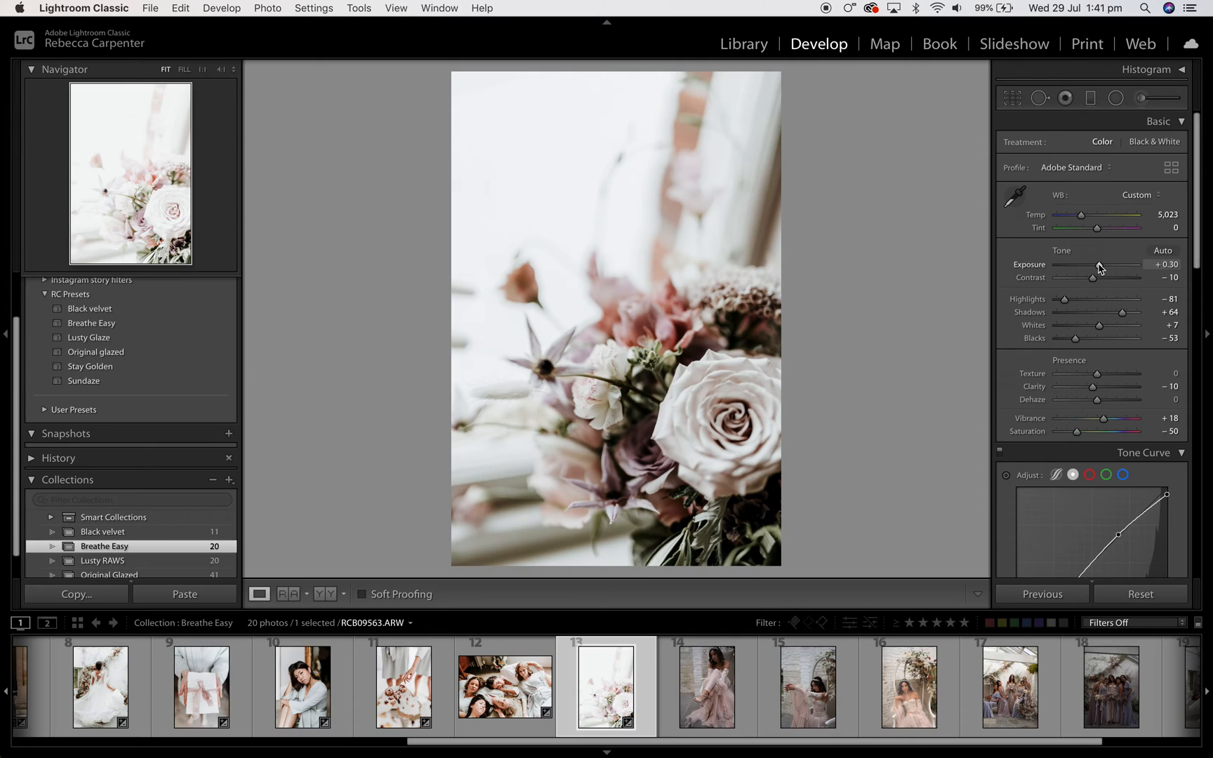
drag(1104, 419, 1107, 421)
drag(1081, 215, 1085, 216)
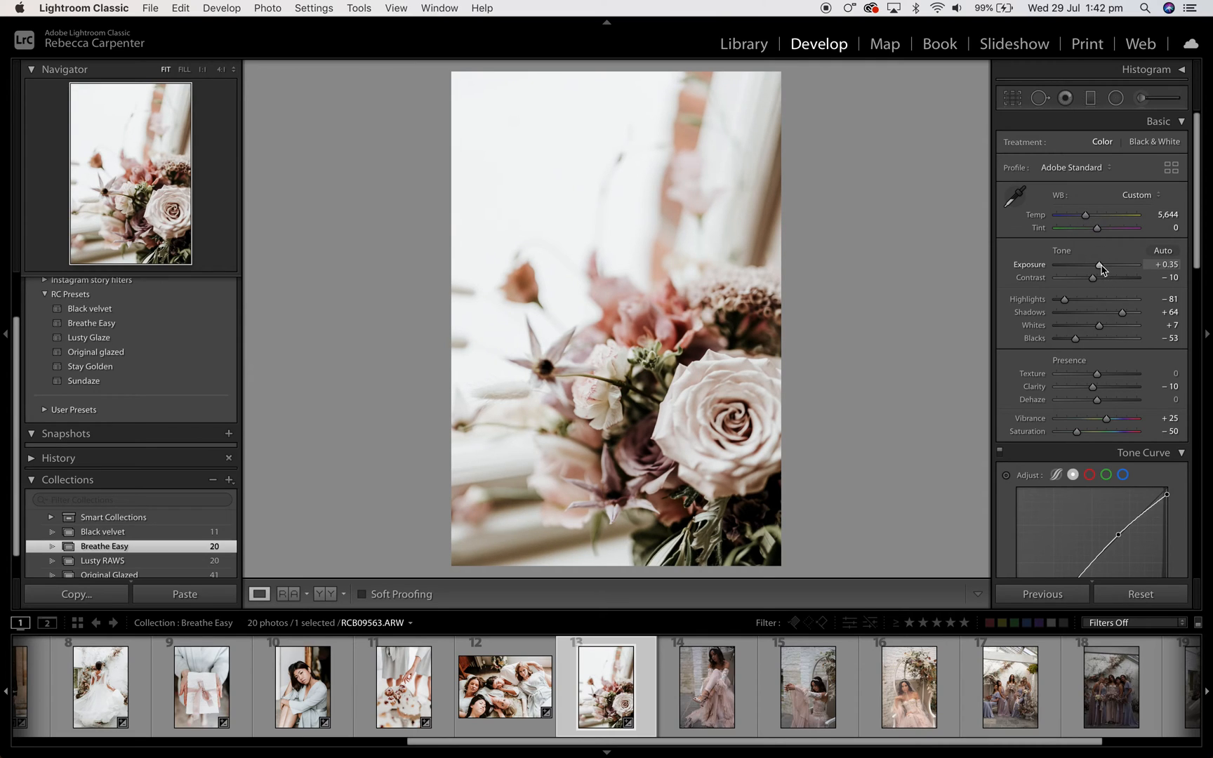
Apply the Breathe Easy preset to the photo of the bride fastening her shoe, with Exposure +0.60 and Temp 7,310
key(Right)
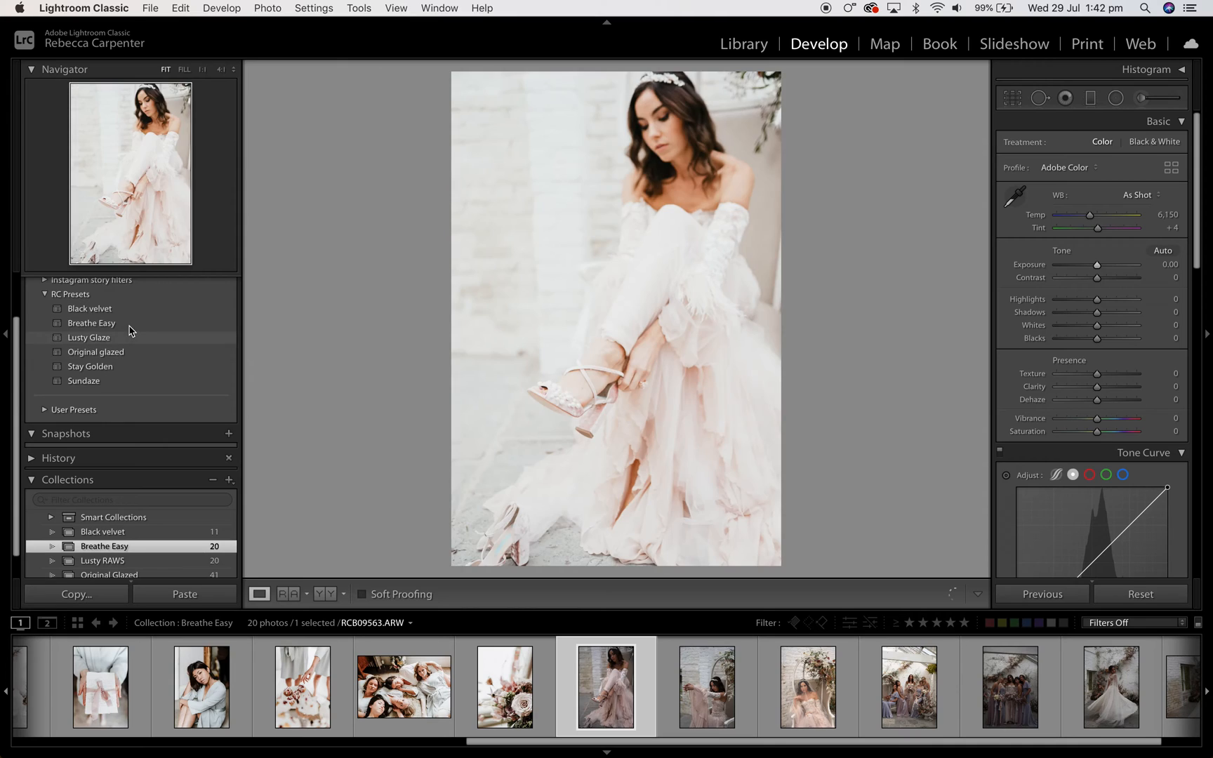
click(129, 325)
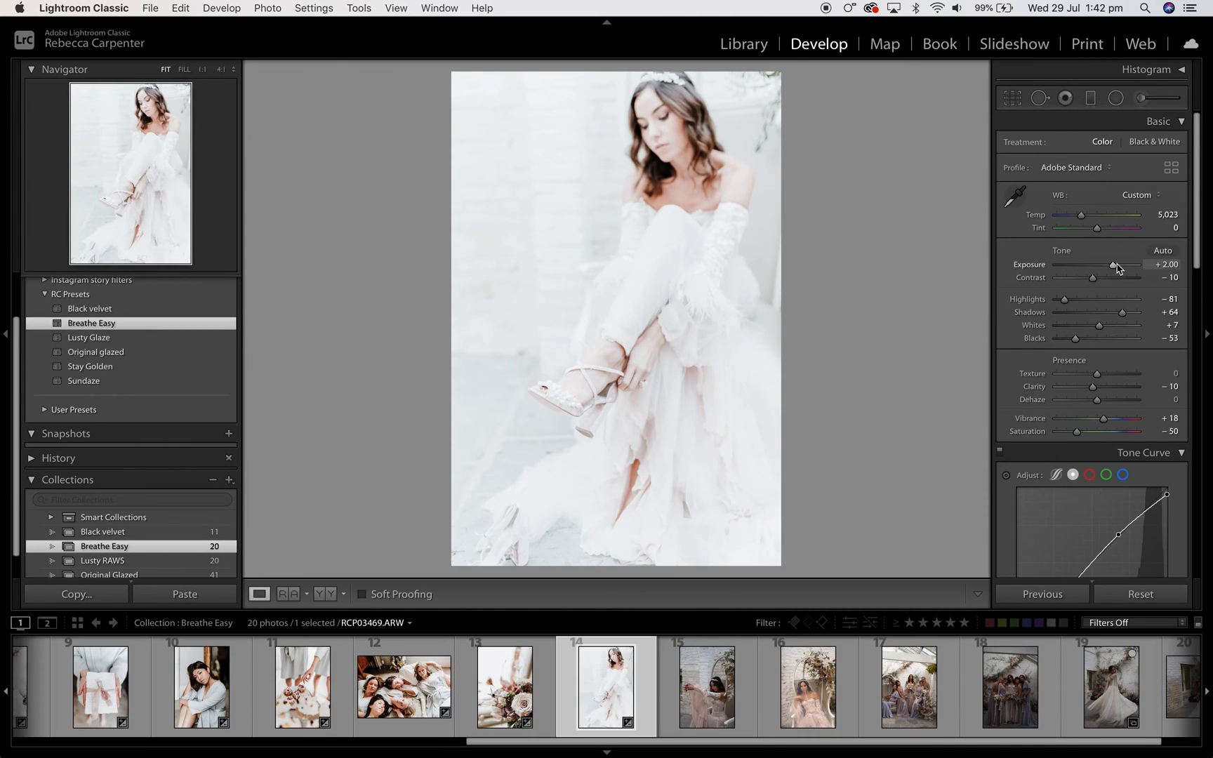
mouse_move(1114, 268)
mouse_down()
mouse_move(1084, 268)
mouse_move(1098, 269)
mouse_up()
drag(1081, 215, 1099, 217)
drag(1097, 266, 1101, 269)
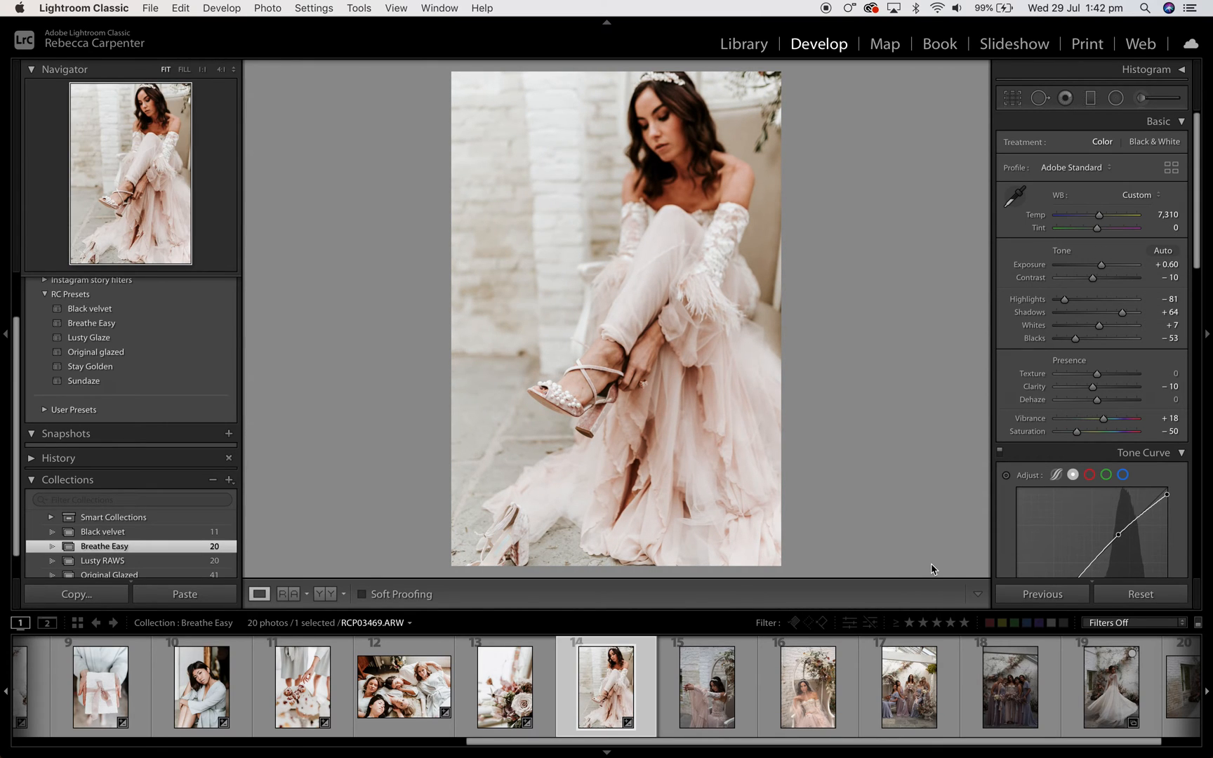
Synchronize the shoe photo's settings to the following photo of the bride with outstretched arms, and raise that photo's Shadows to +81
super+click(727, 699)
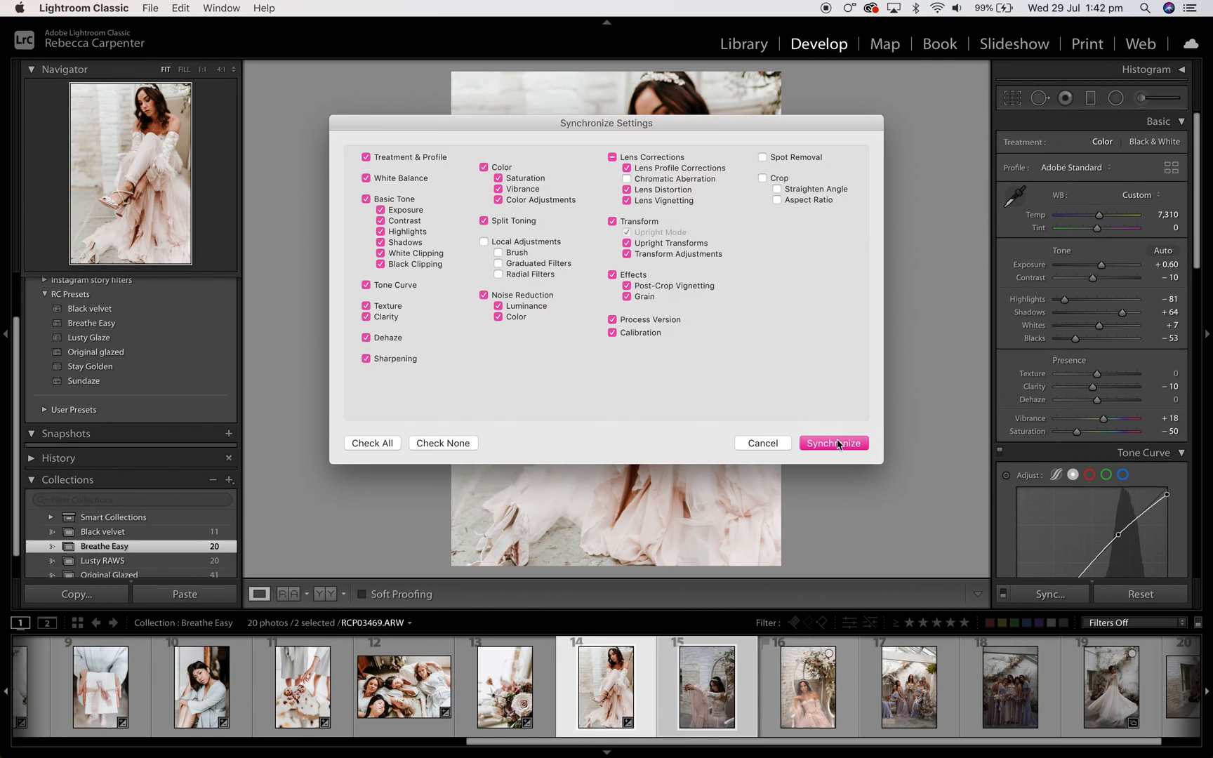
click(831, 442)
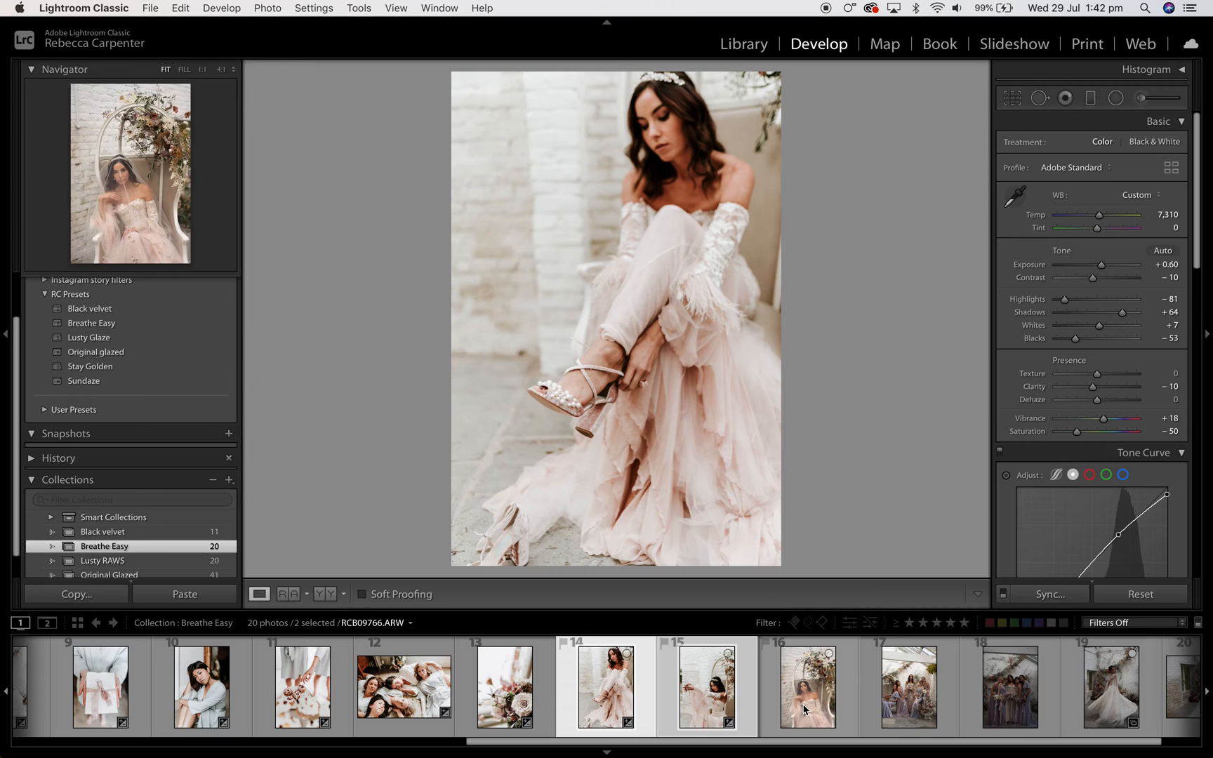
click(701, 705)
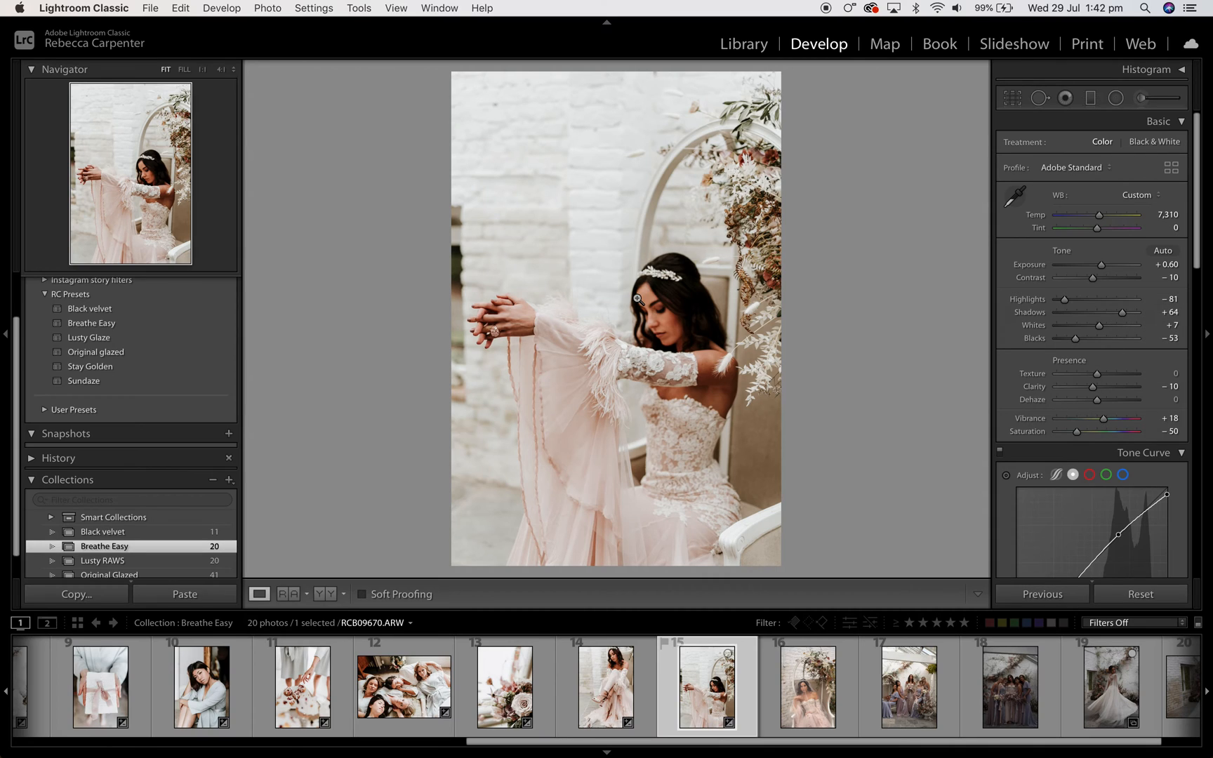
drag(1122, 313, 1129, 317)
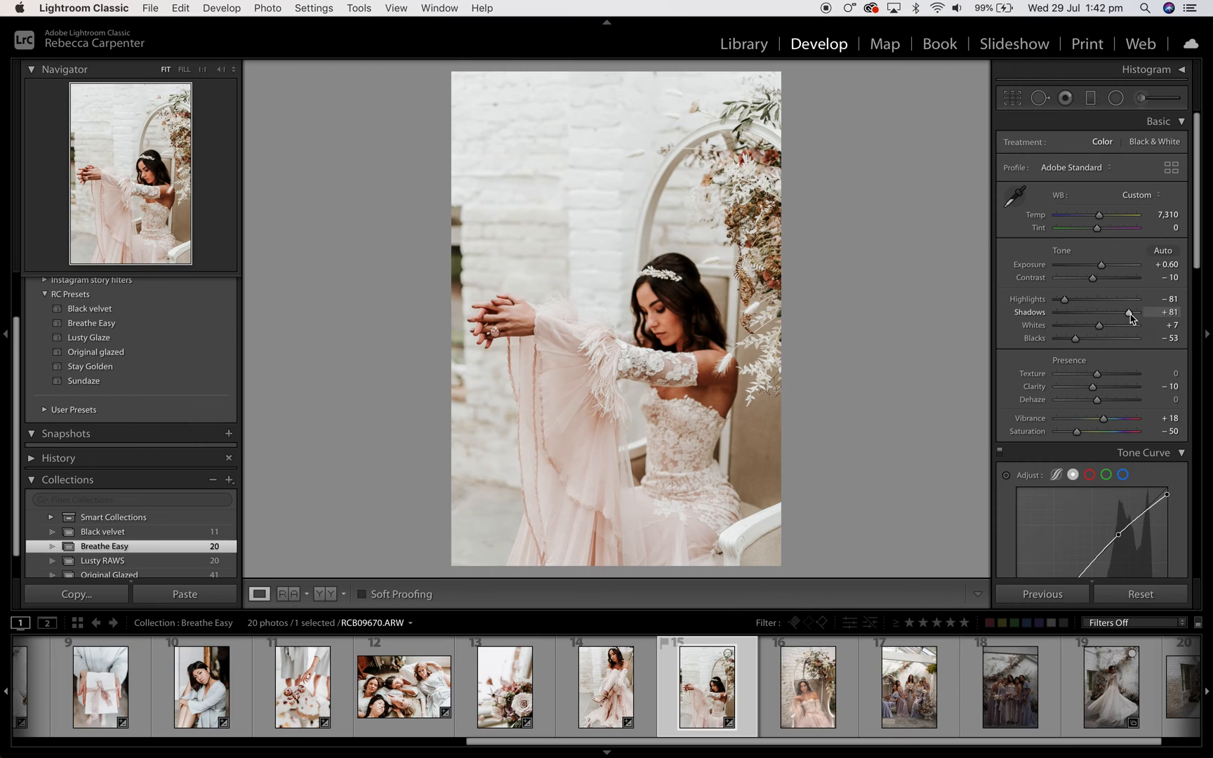
Apply the Breathe Easy preset to the photo of the veiled bride in the arched chair and reduce its Exposure to +0.05
key(Right)
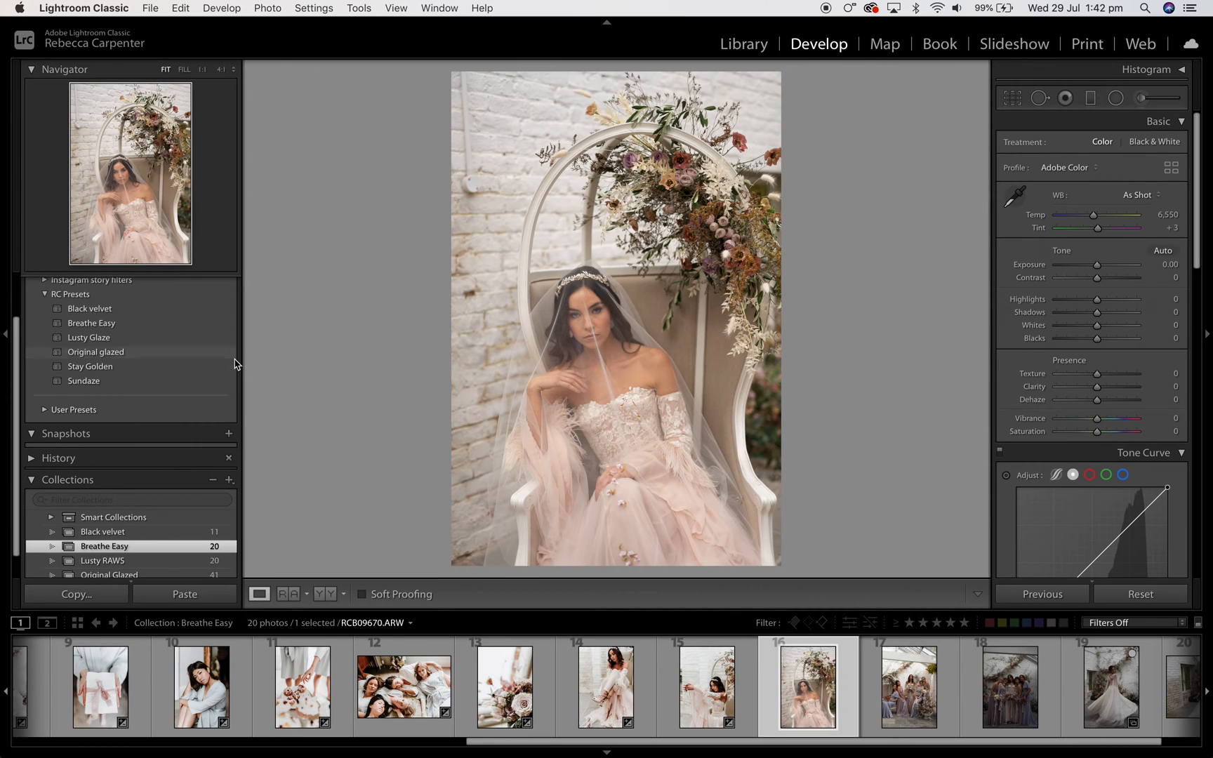
click(135, 326)
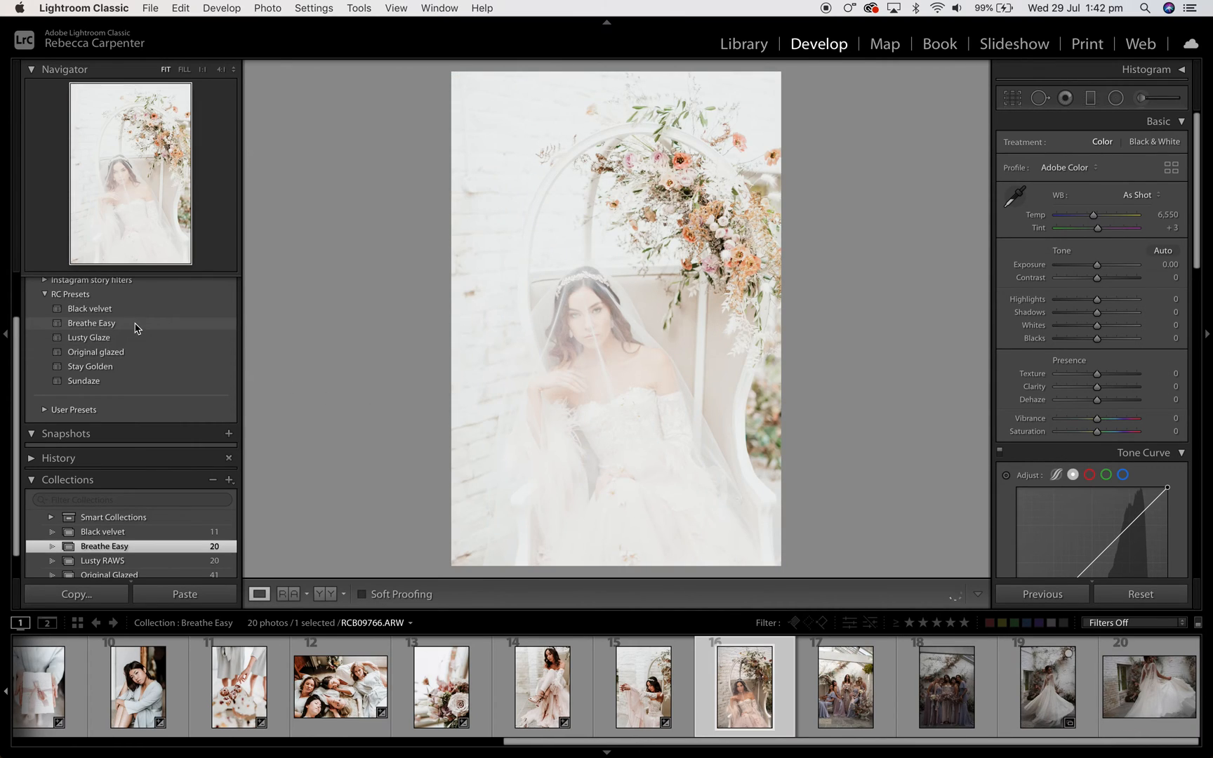
drag(1111, 265, 1097, 272)
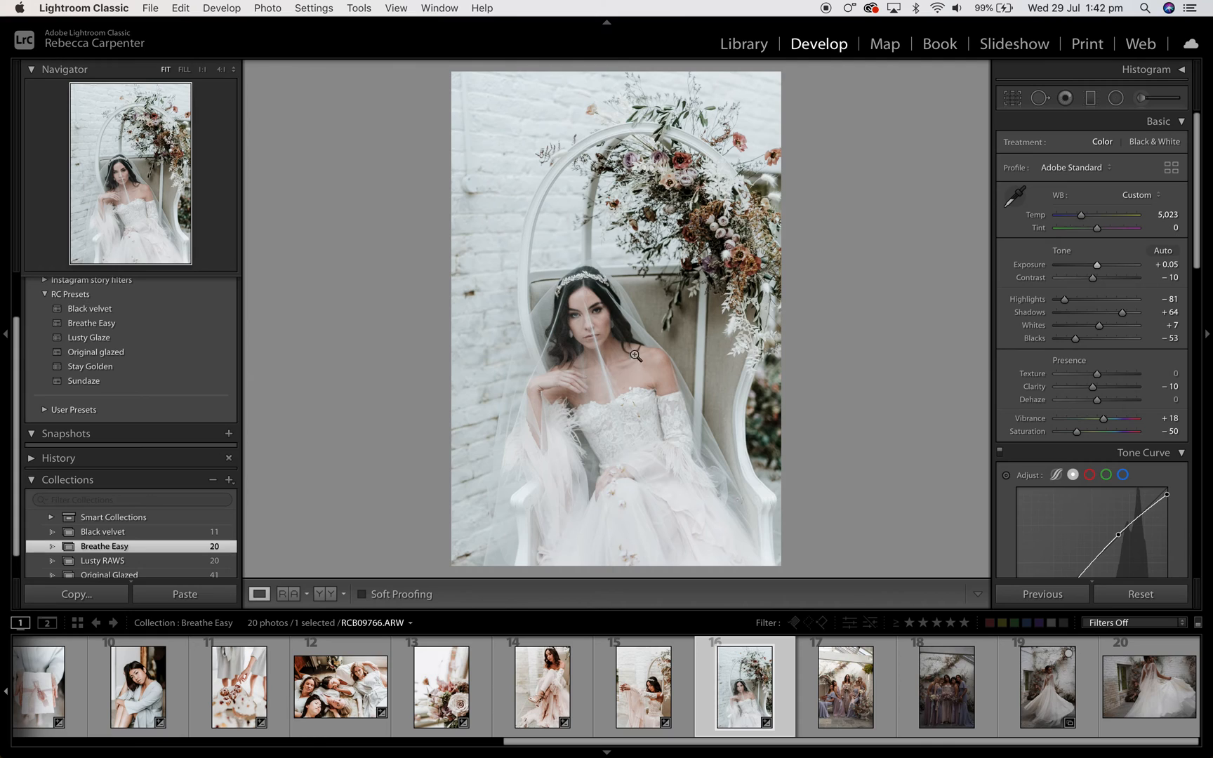
Warm the white balance of the veiled bride's photo to Temp 6,433
drag(1084, 219, 1087, 219)
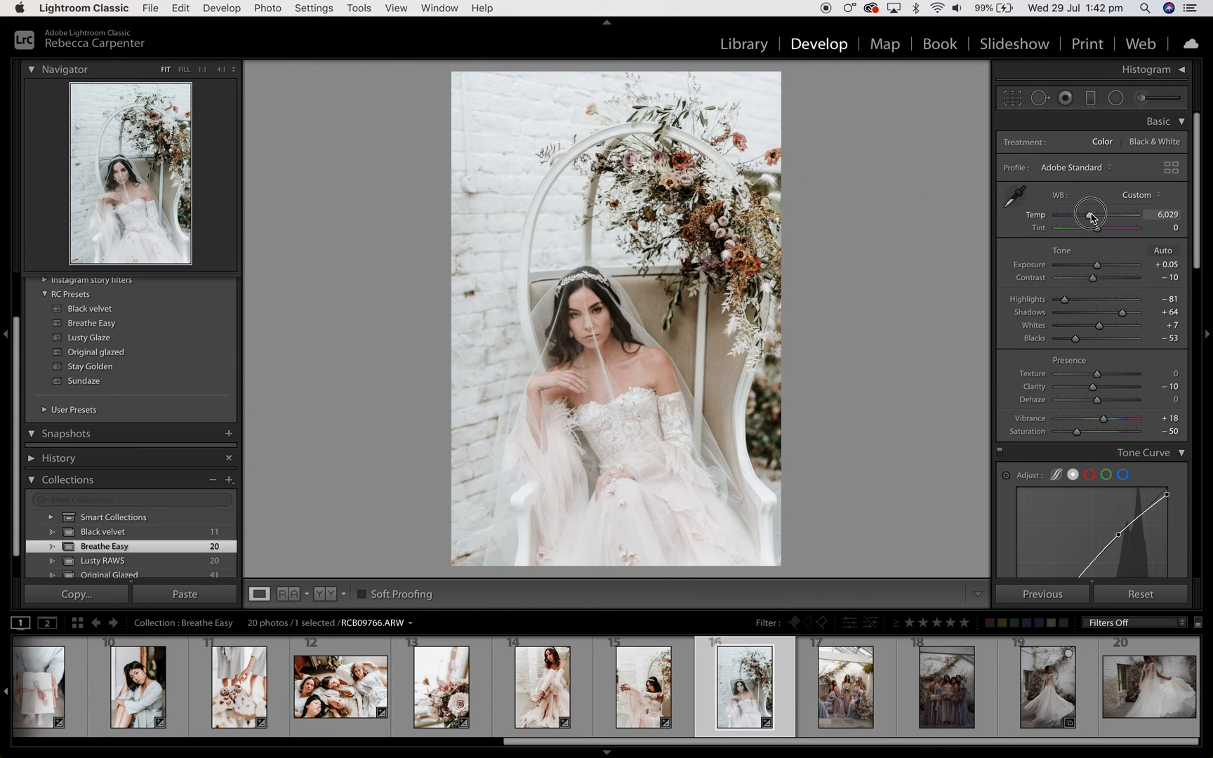
drag(1092, 216, 1095, 217)
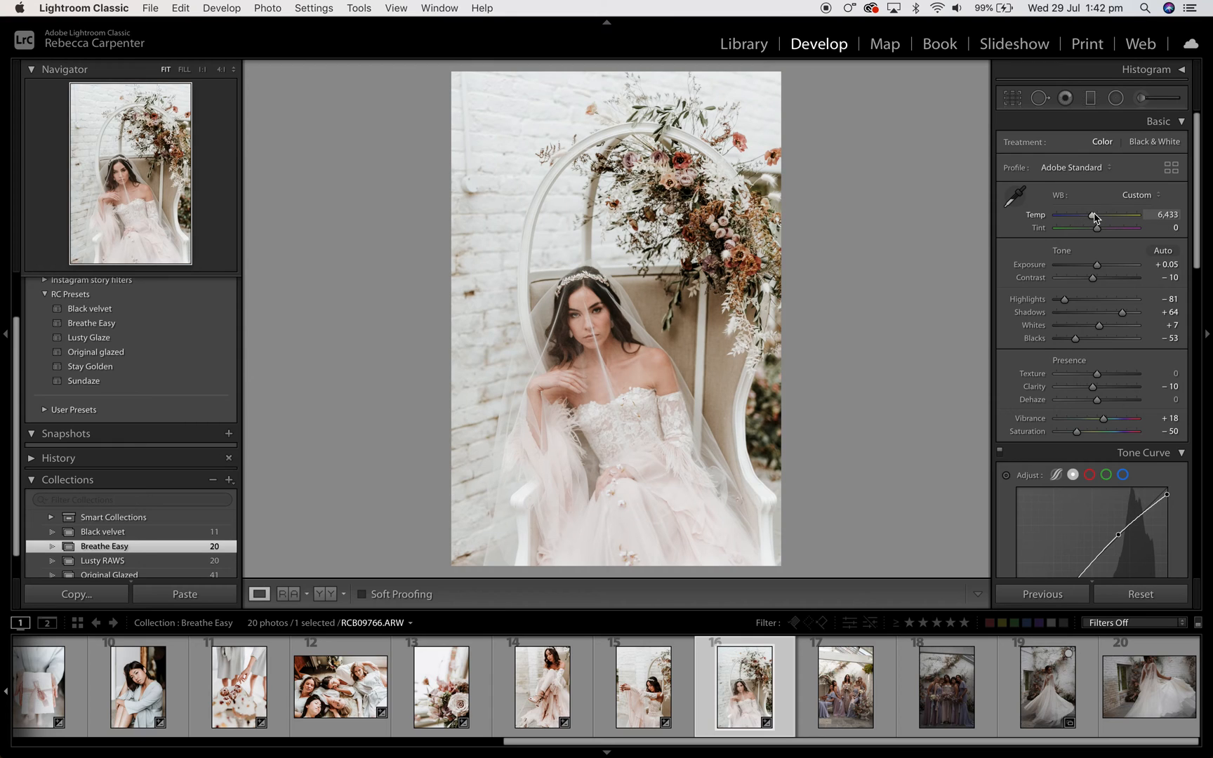
Apply the Breathe Easy preset to the following bridal party photo, with Exposure +0.55 and Shadows +67
key(Right)
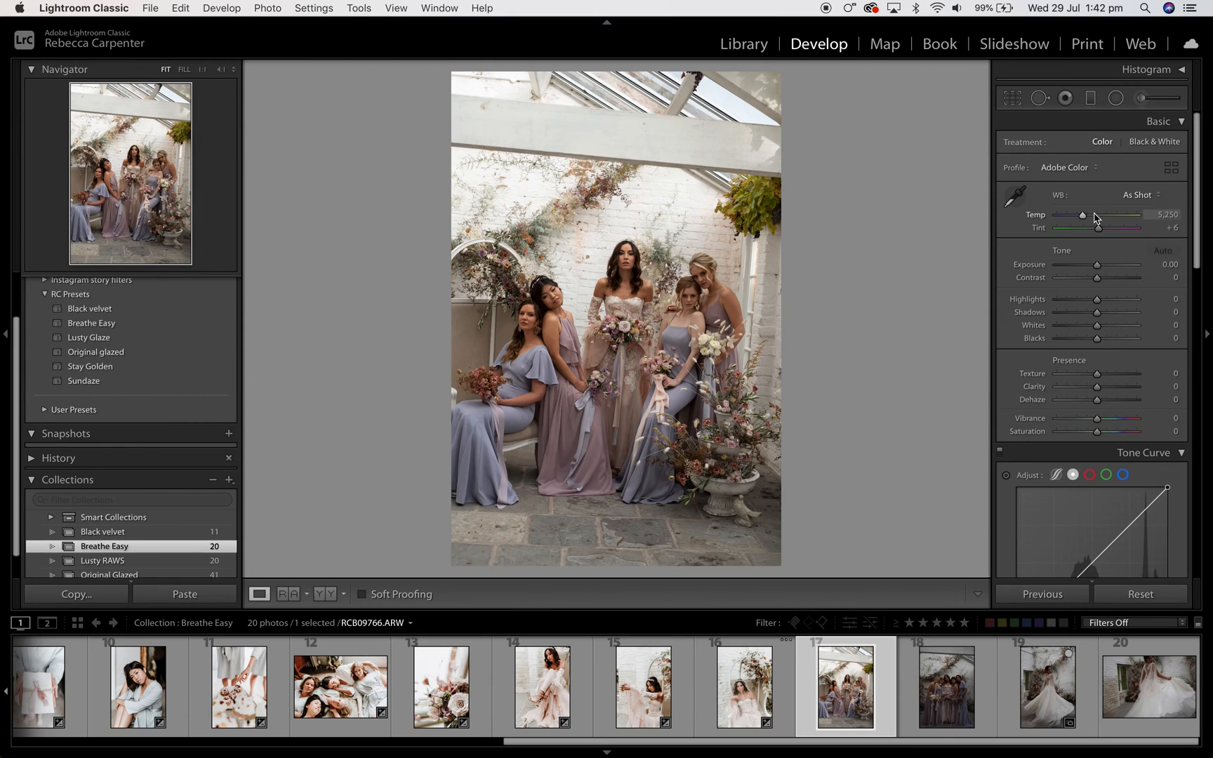
click(114, 324)
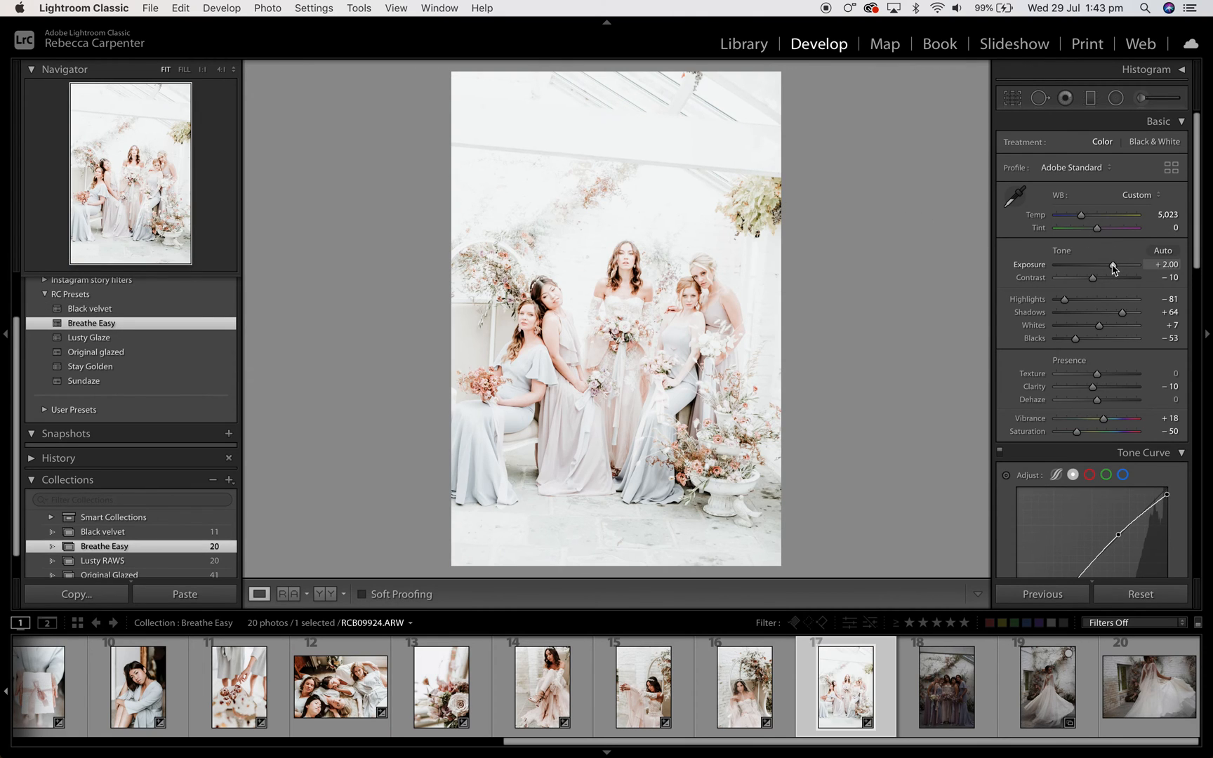
drag(1112, 267, 1100, 267)
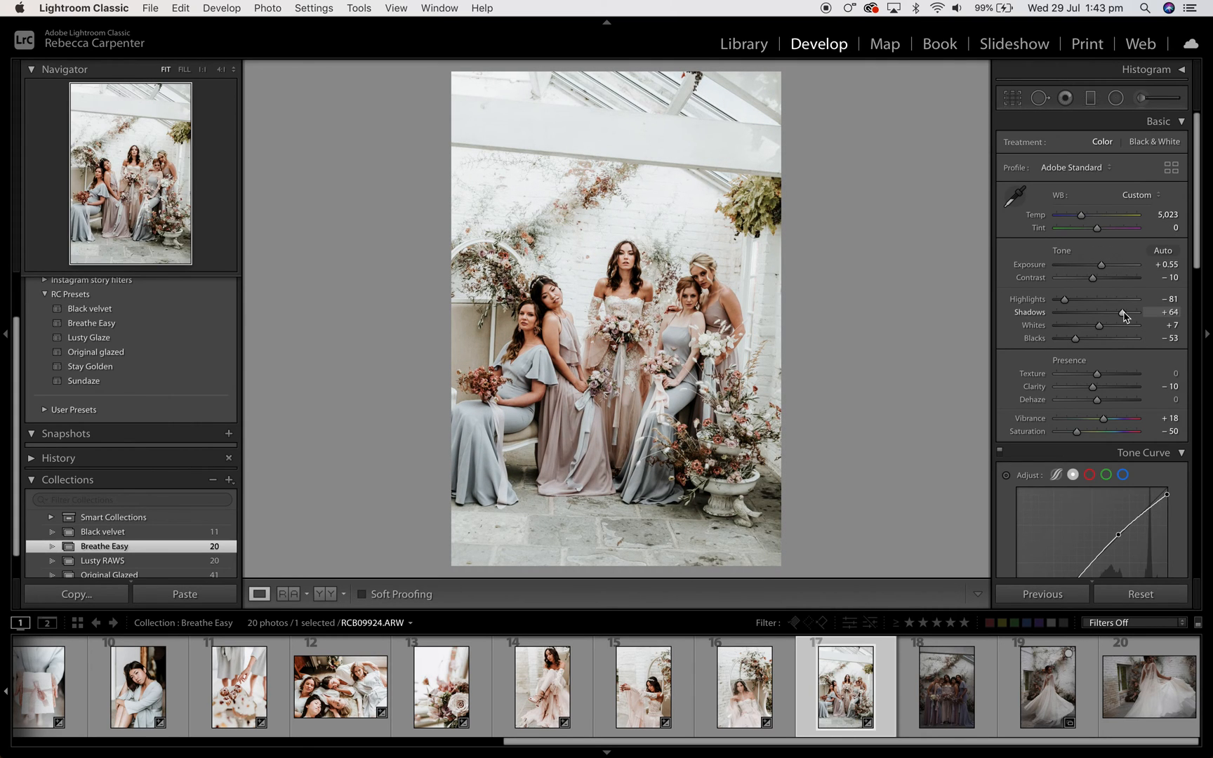
drag(1124, 315, 1125, 315)
Straighten the bridal party photo with a crop angle of -1.05
click(1017, 95)
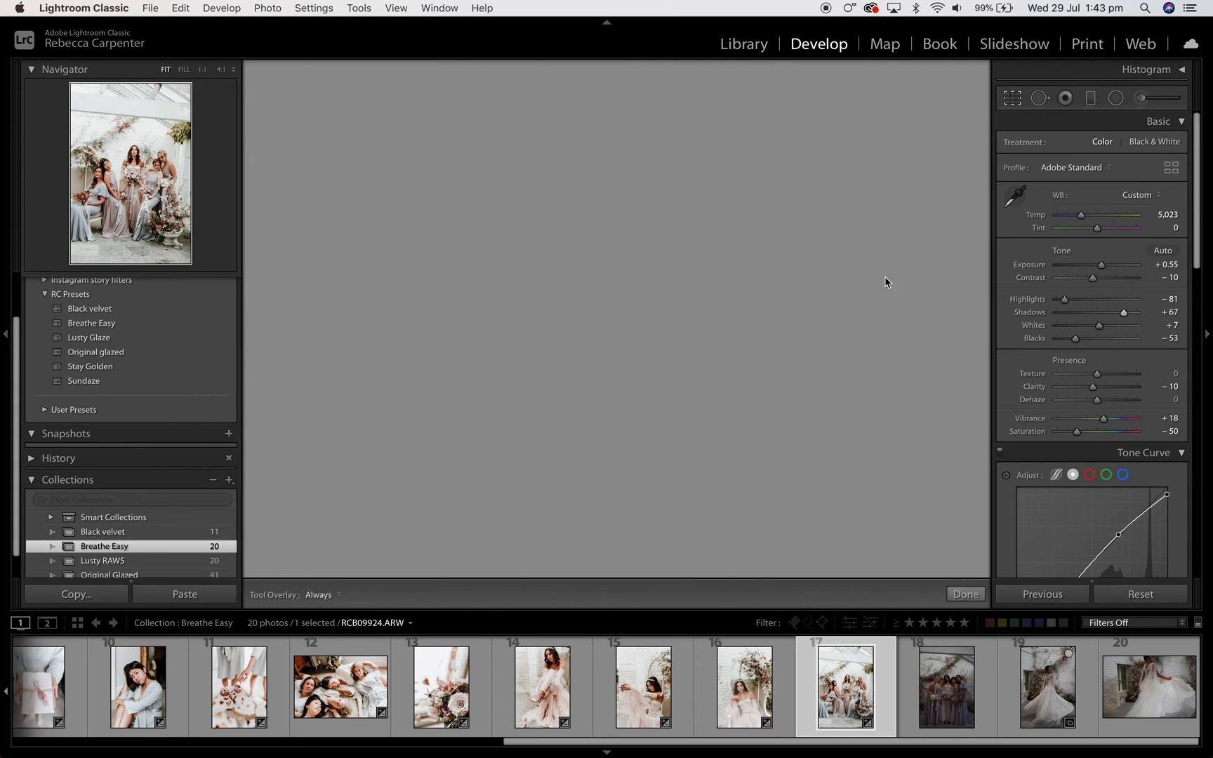
drag(839, 353, 828, 359)
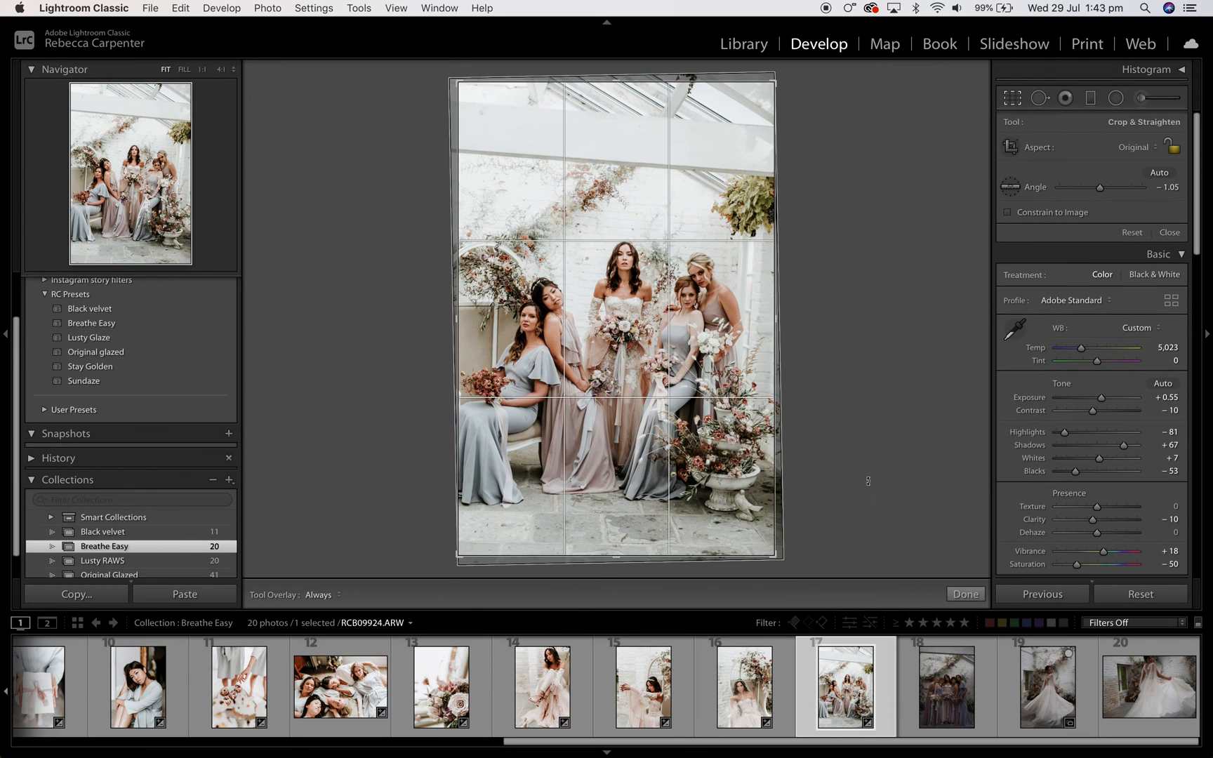
click(964, 594)
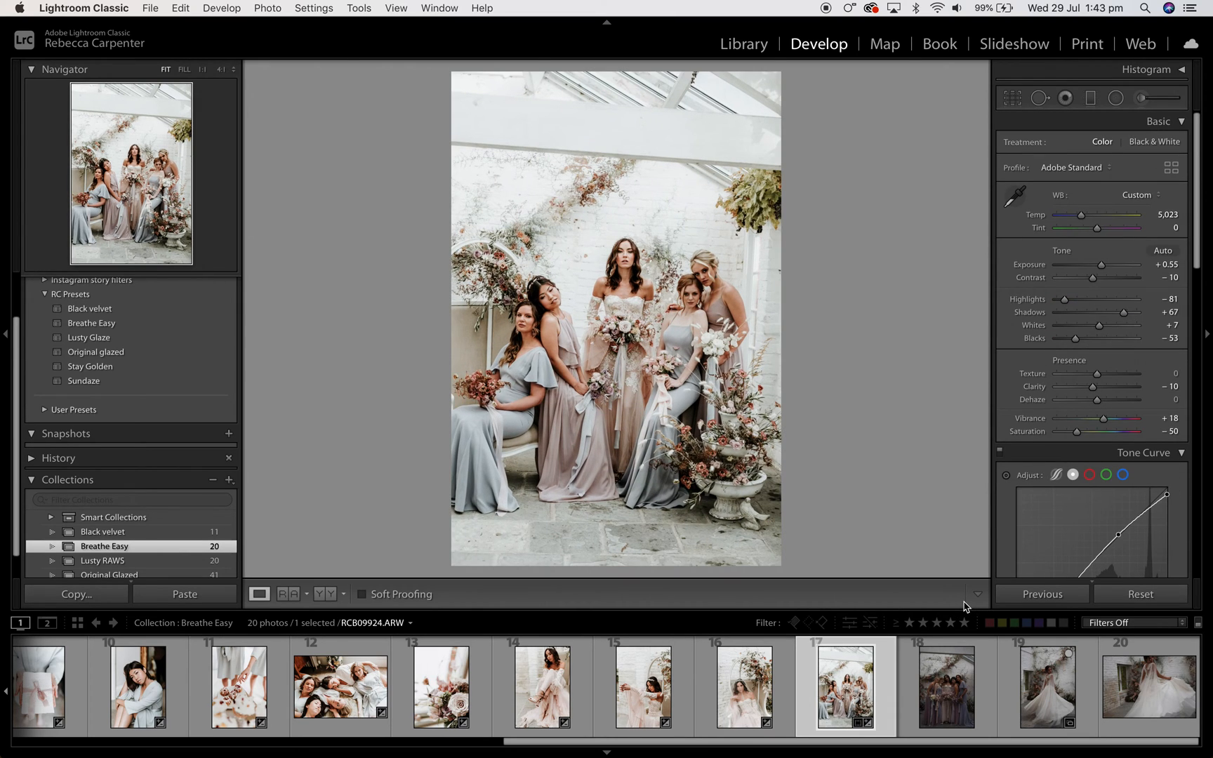
Synchronize the bridal party photo's settings to the following darker group photo and raise that photo's Exposure to +2.00
key(Right)
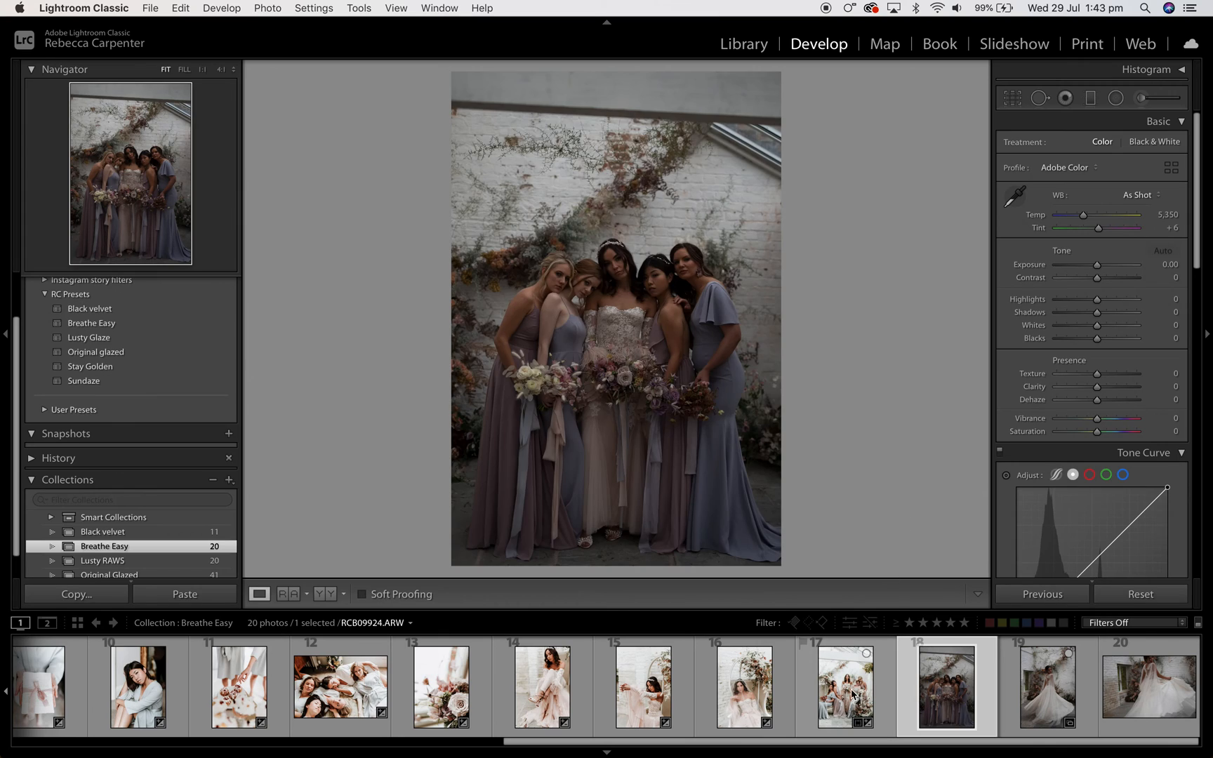
super+click(856, 695)
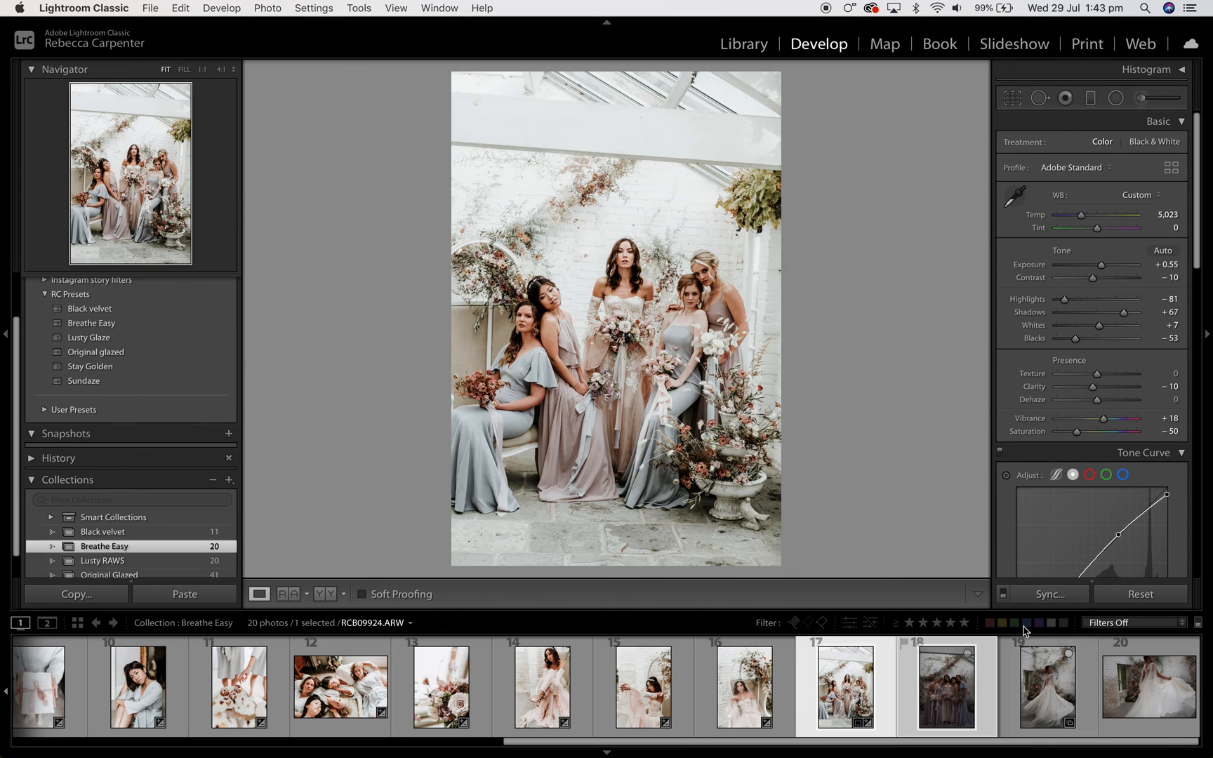
click(1046, 593)
click(838, 441)
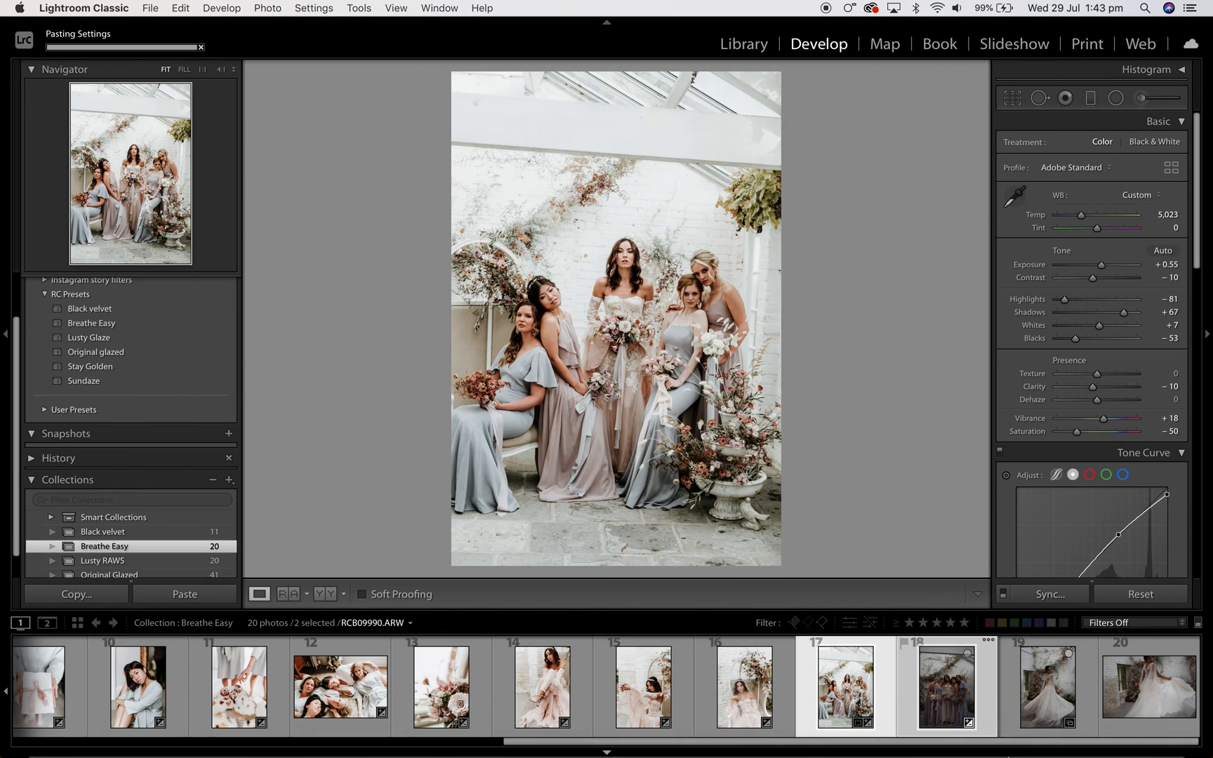
click(967, 695)
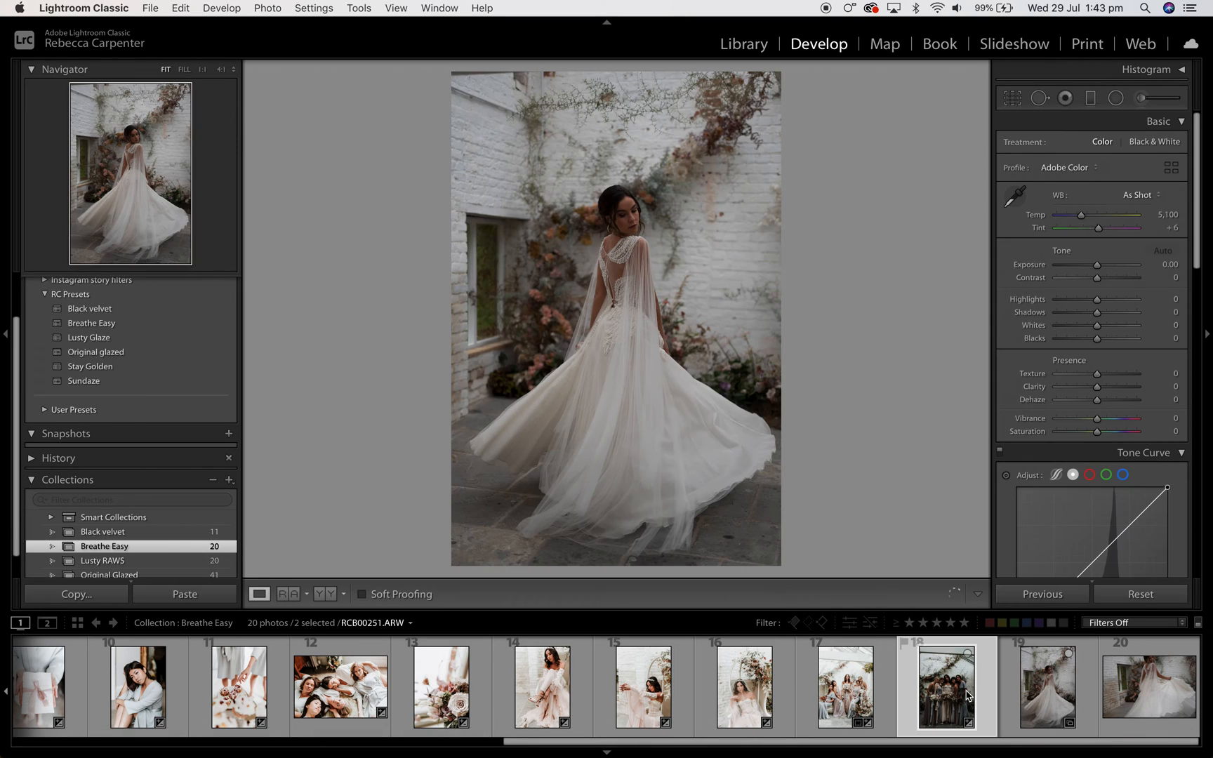
drag(1100, 265, 1112, 268)
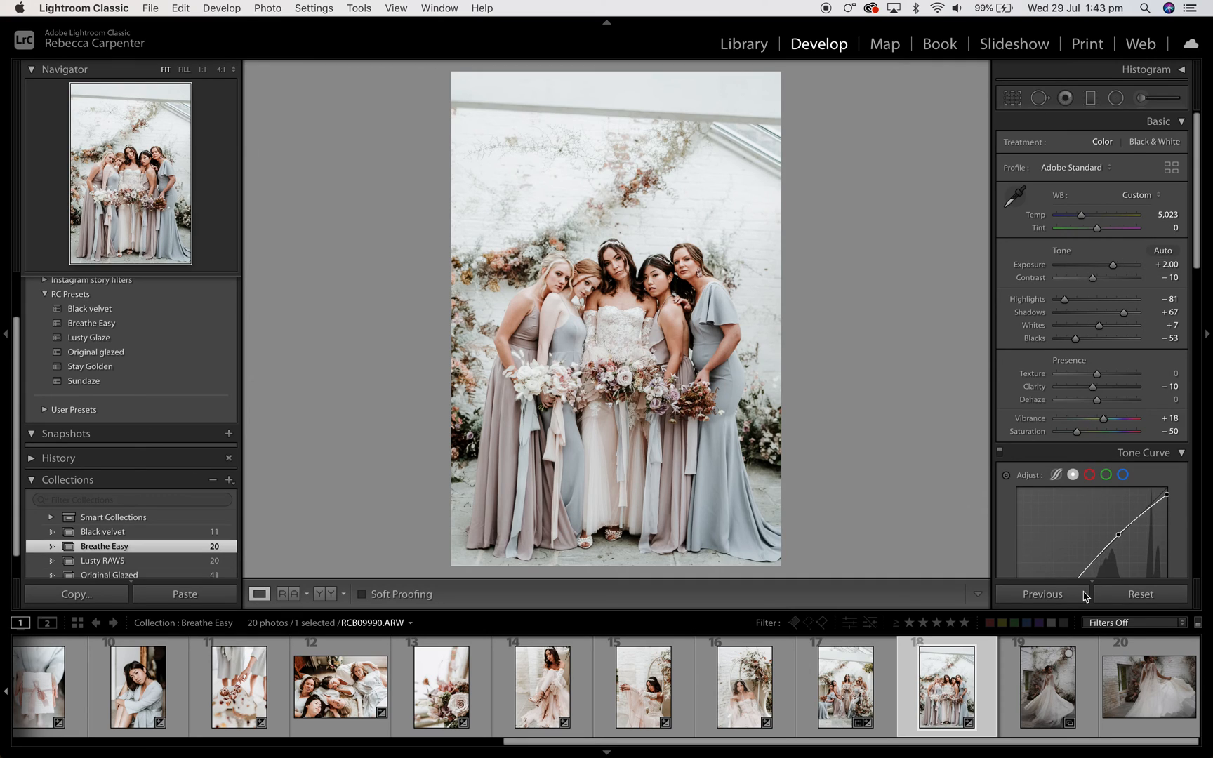
Apply the Breathe Easy preset to the portrait photo of the twirling bride and reduce its Exposure to +1.60
click(1054, 684)
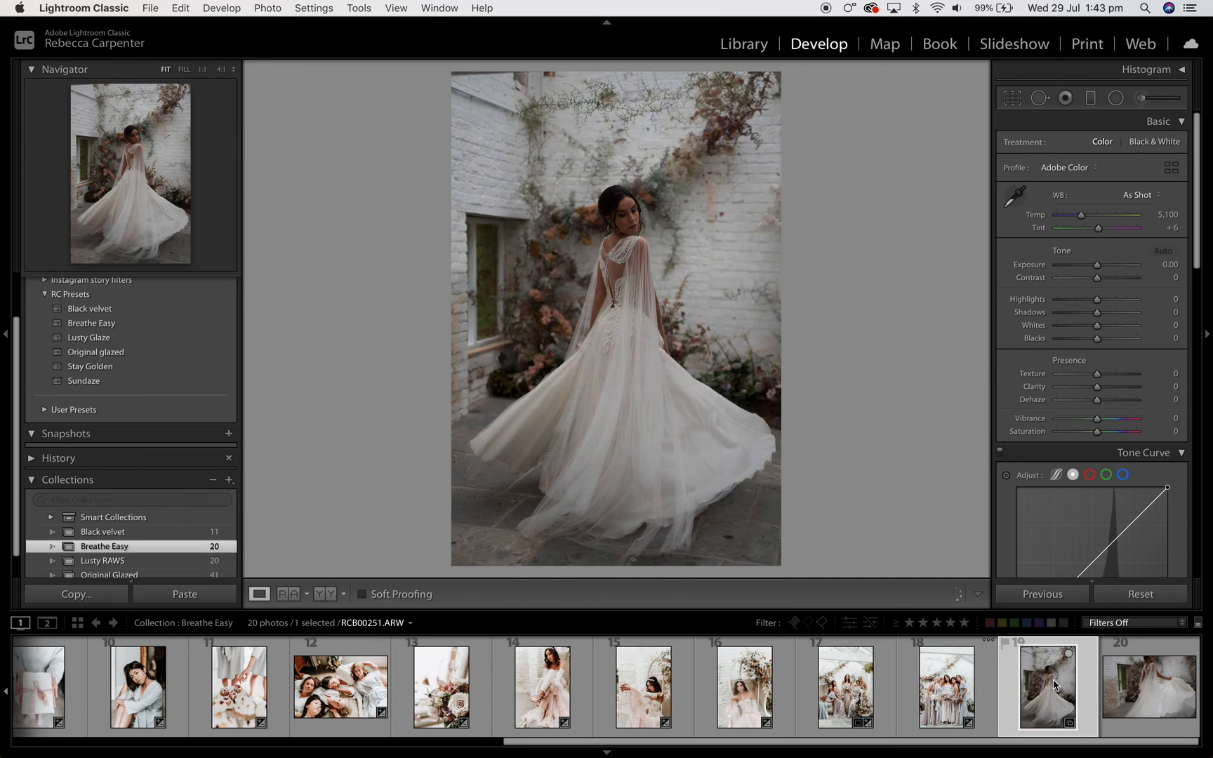
click(98, 324)
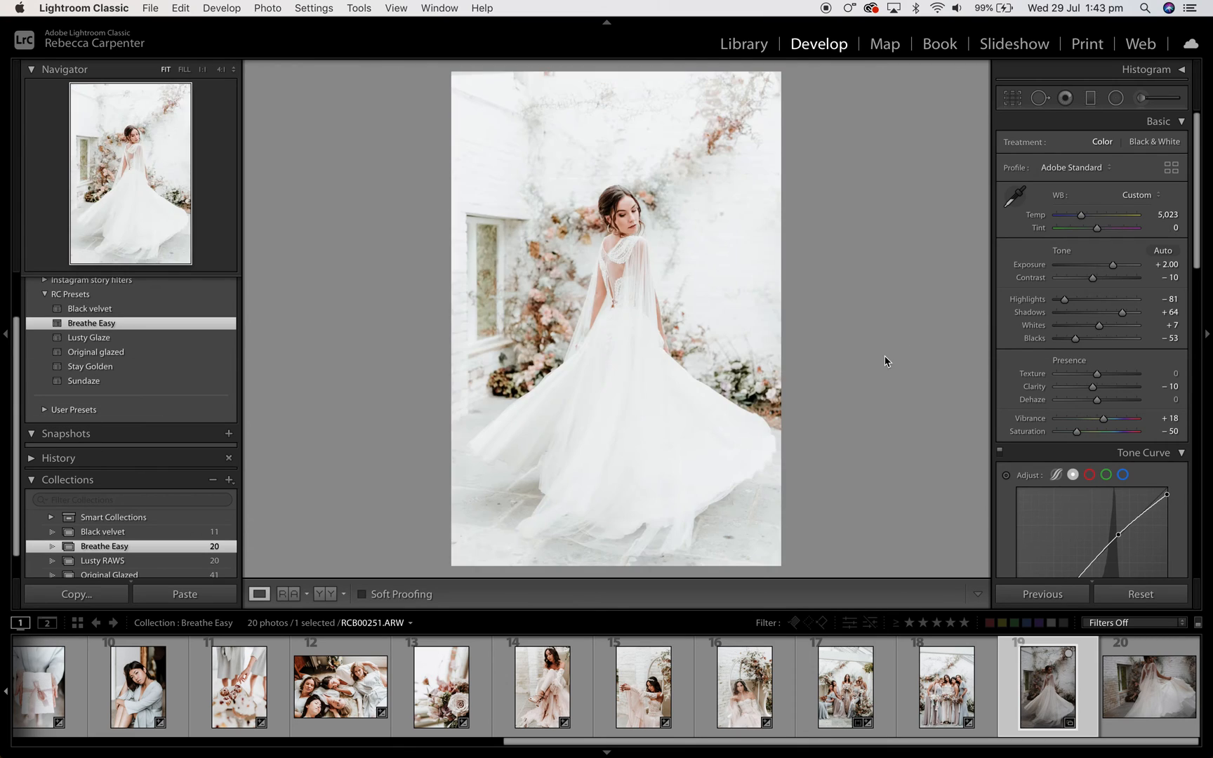
drag(1116, 266, 1113, 268)
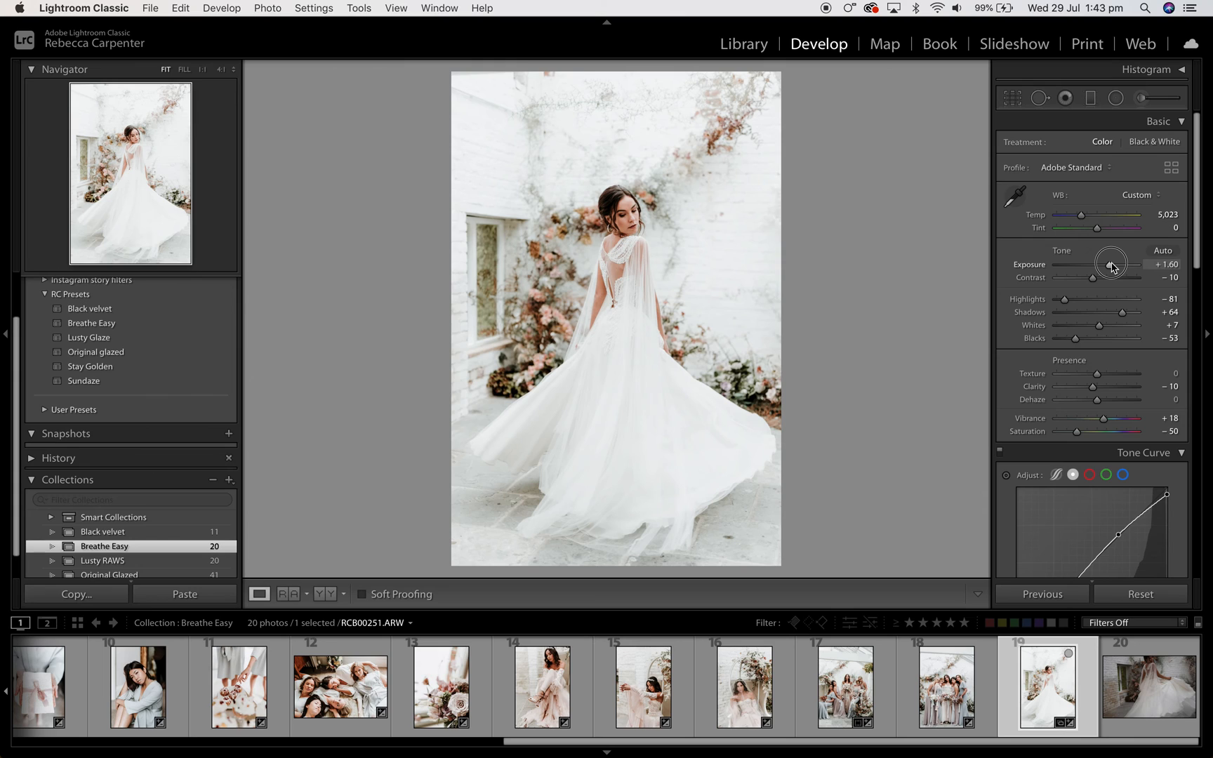
Heal three marks on the stone paving beside the twirling bride's hem with Spot Removal in Heal mode
click(1039, 97)
key(z)
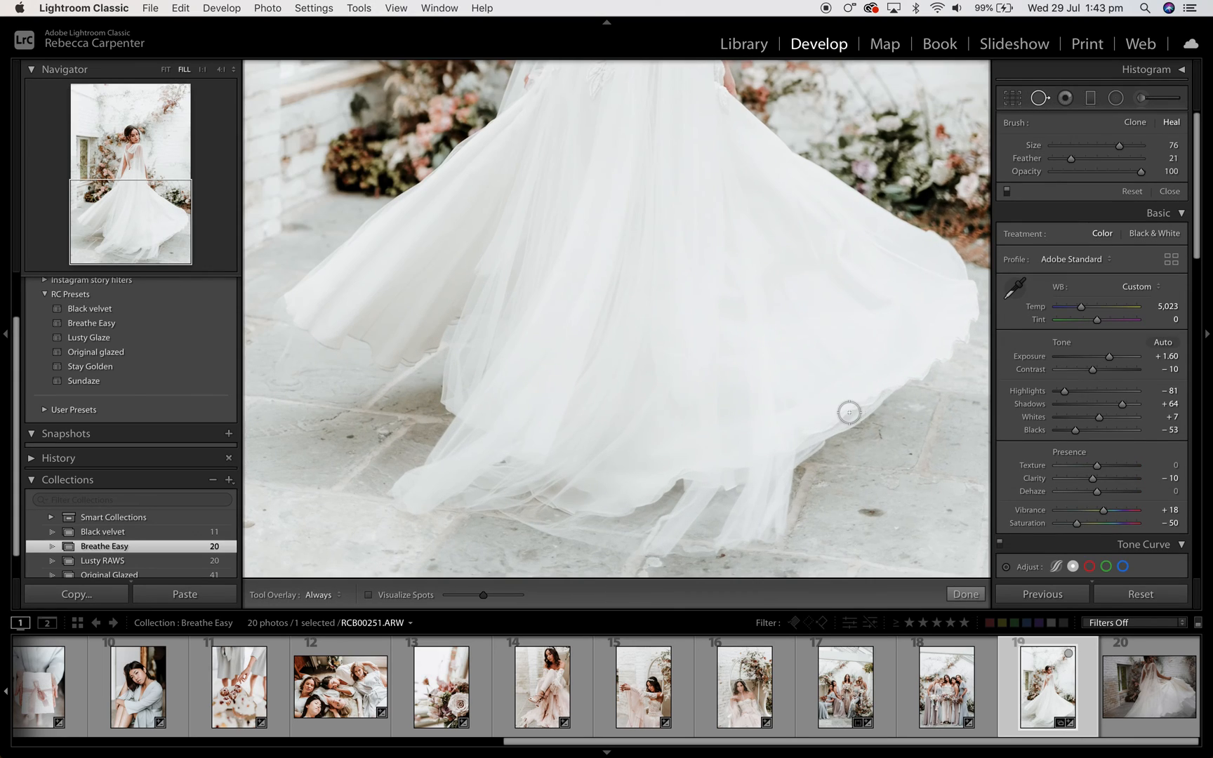
click(871, 513)
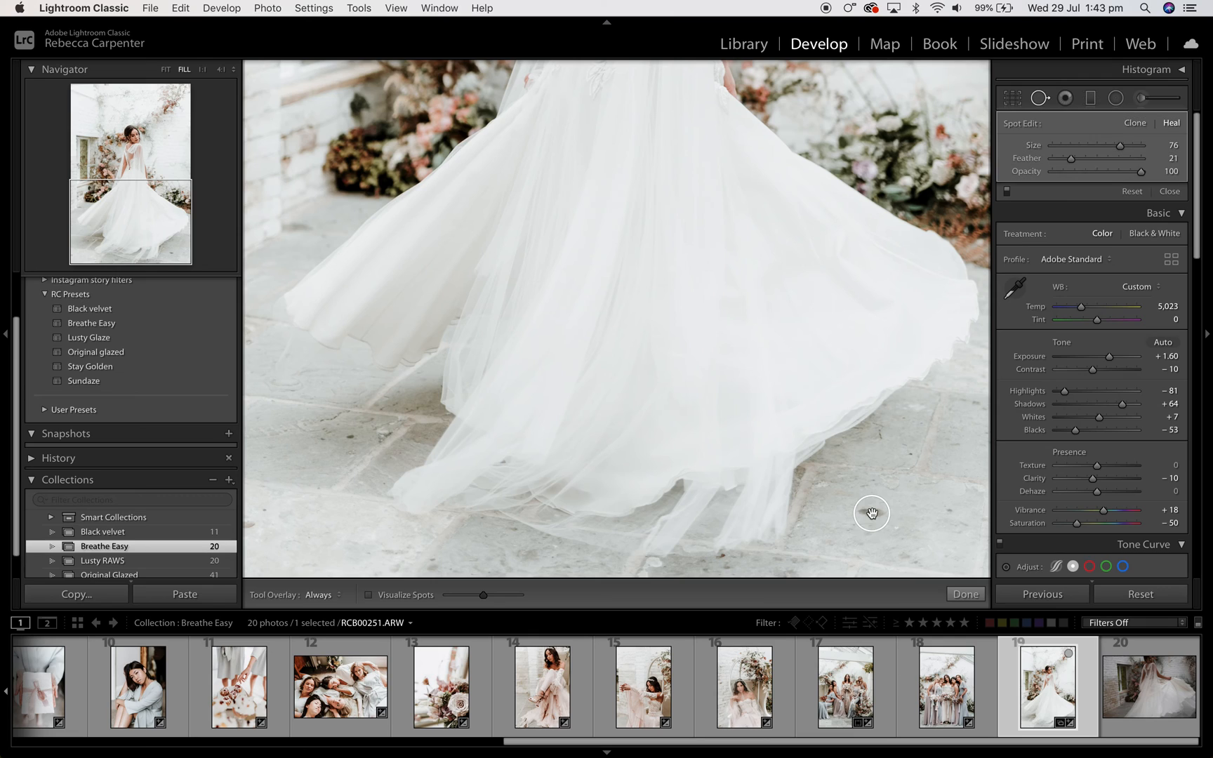
click(964, 594)
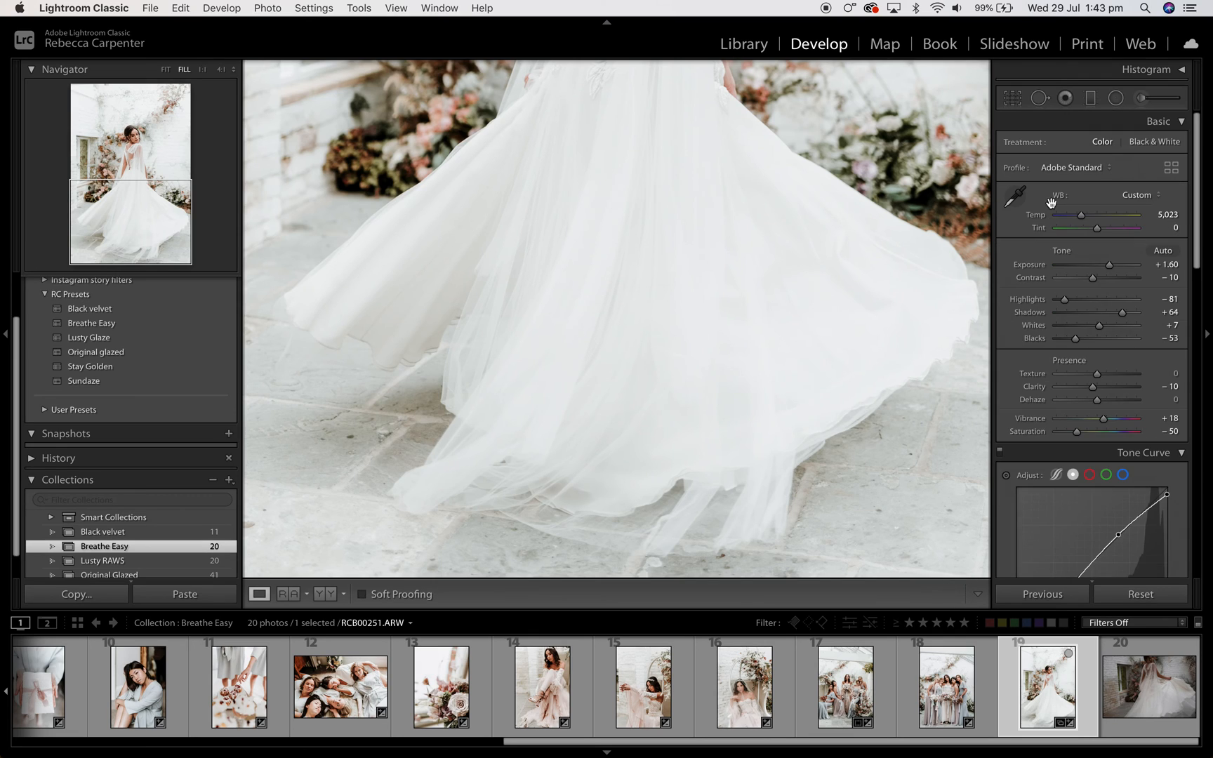
click(1045, 103)
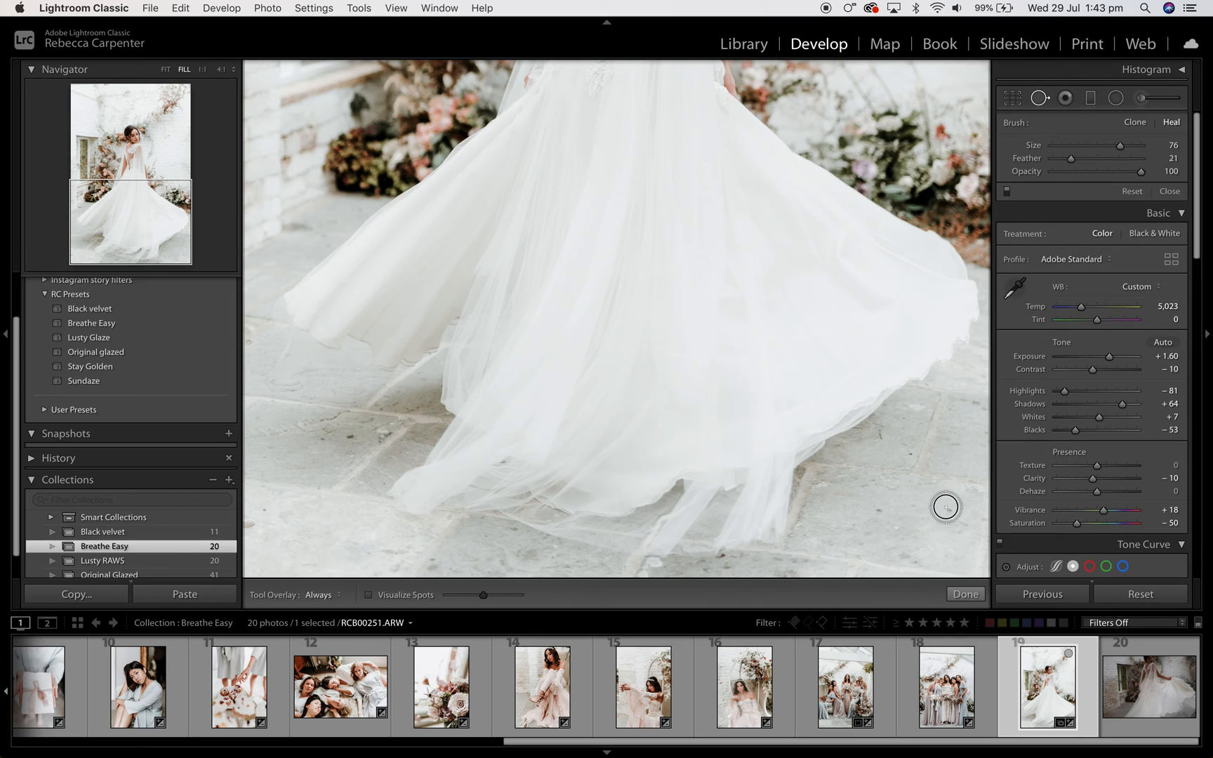
click(946, 506)
mouse_move(954, 413)
mouse_down()
mouse_move(889, 512)
mouse_move(900, 541)
mouse_up()
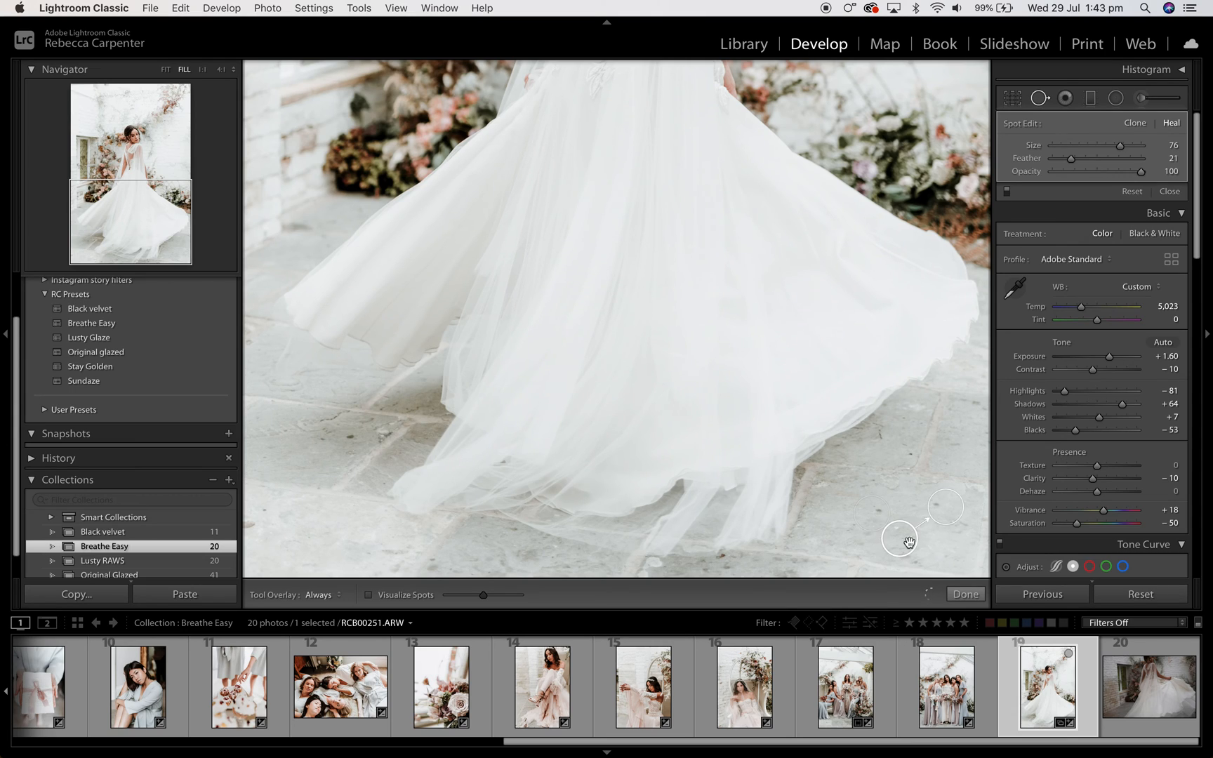
click(961, 595)
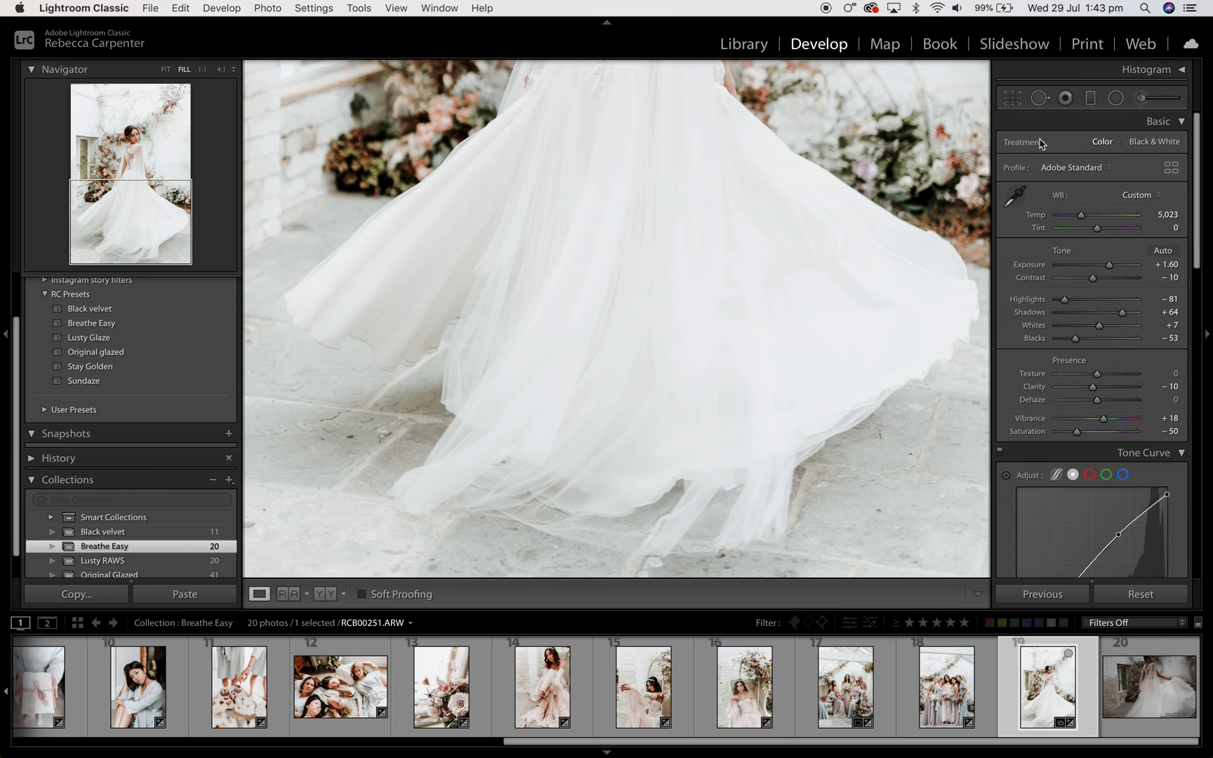
click(1041, 99)
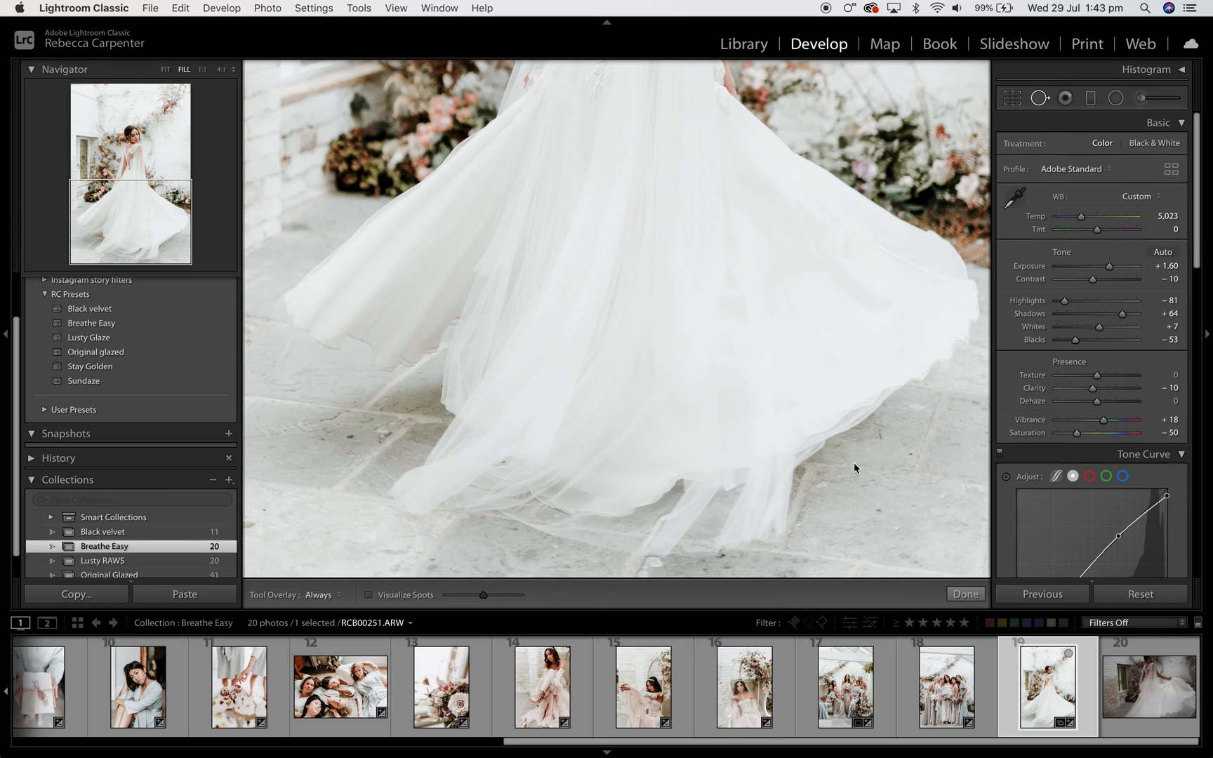
click(889, 504)
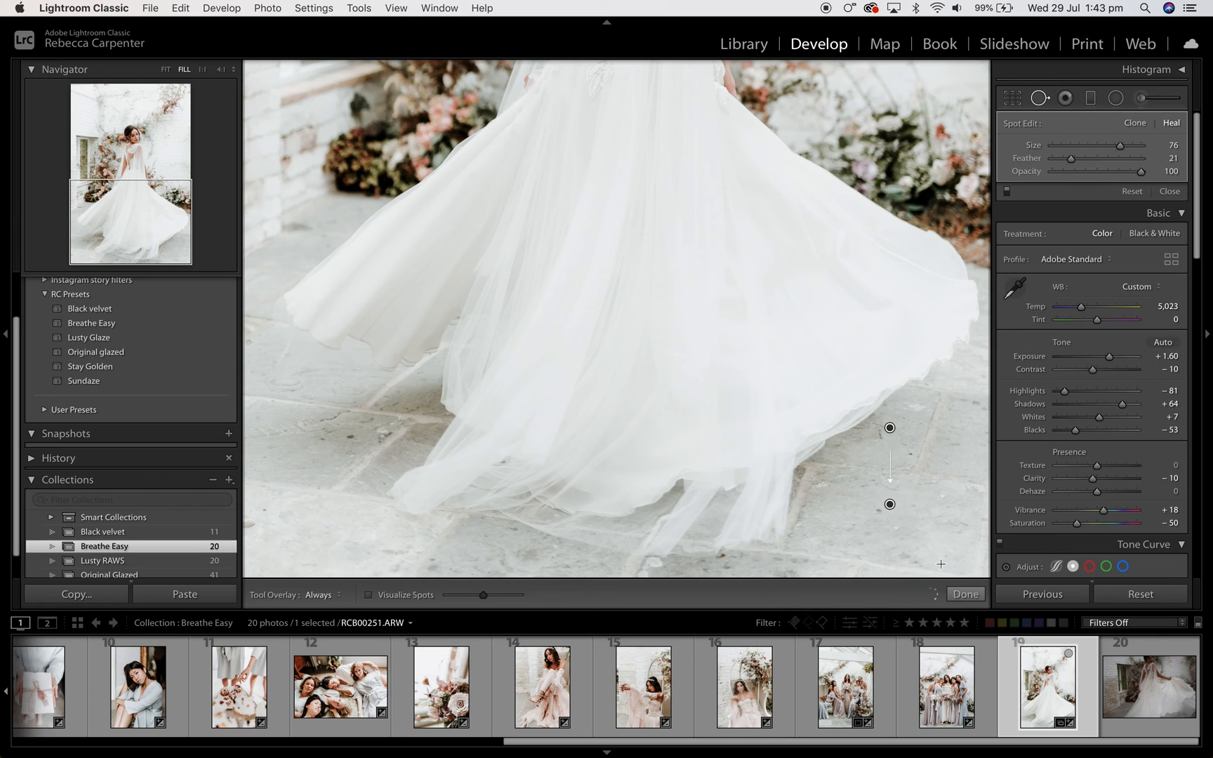
click(963, 594)
click(166, 70)
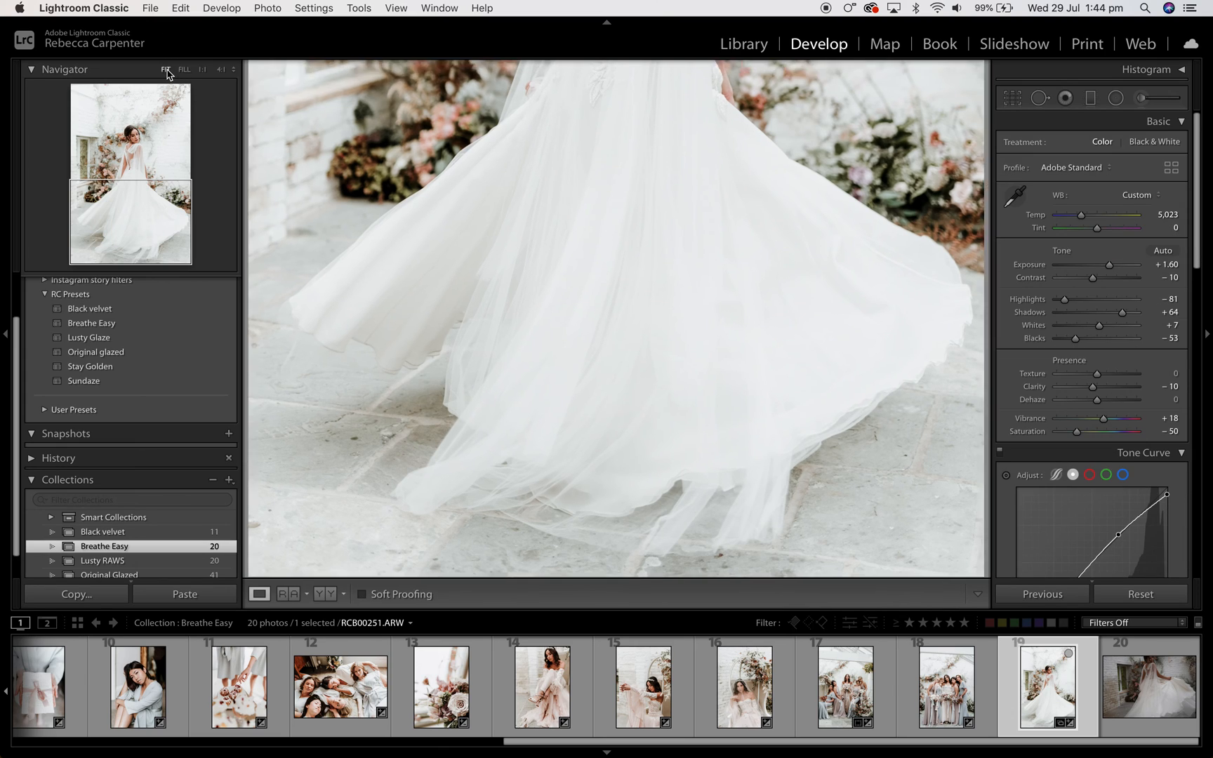
Synchronize the twirling bride's settings to the final landscape photo of the bride and reduce that photo's Exposure to +1.35
shift+click(1130, 685)
click(1051, 594)
click(828, 441)
click(954, 694)
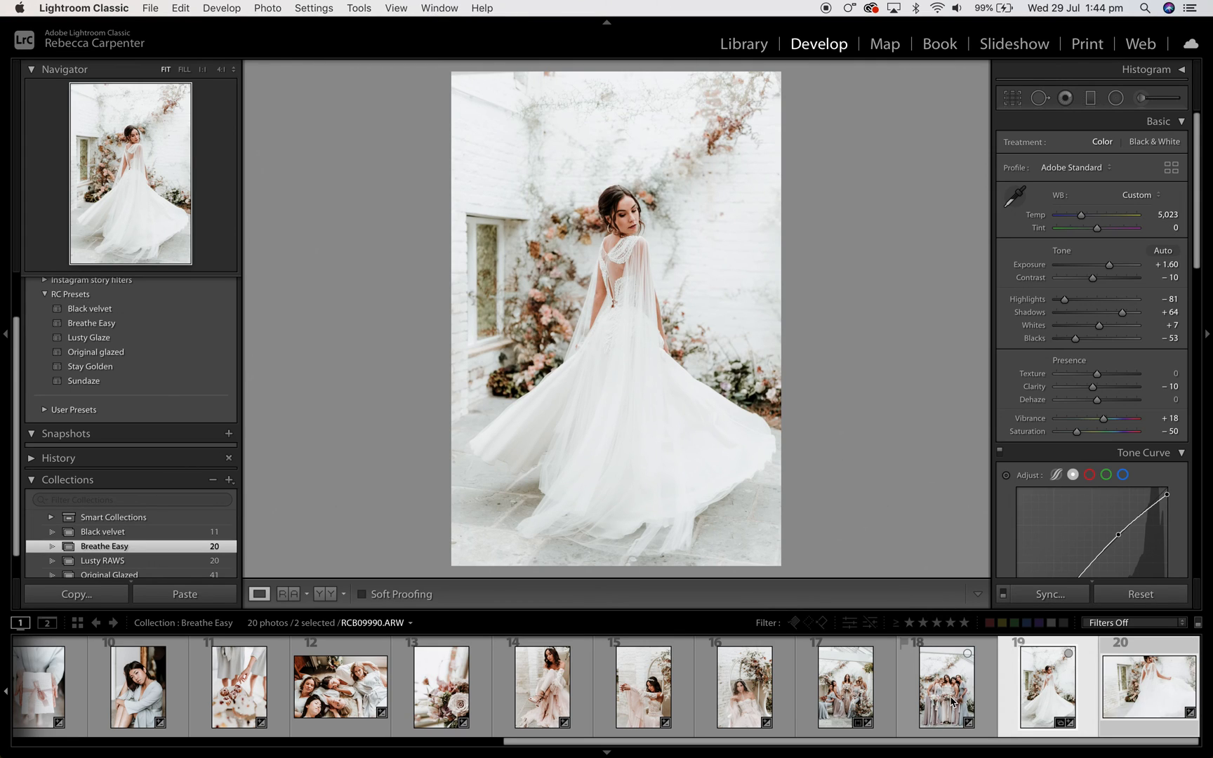
click(1138, 687)
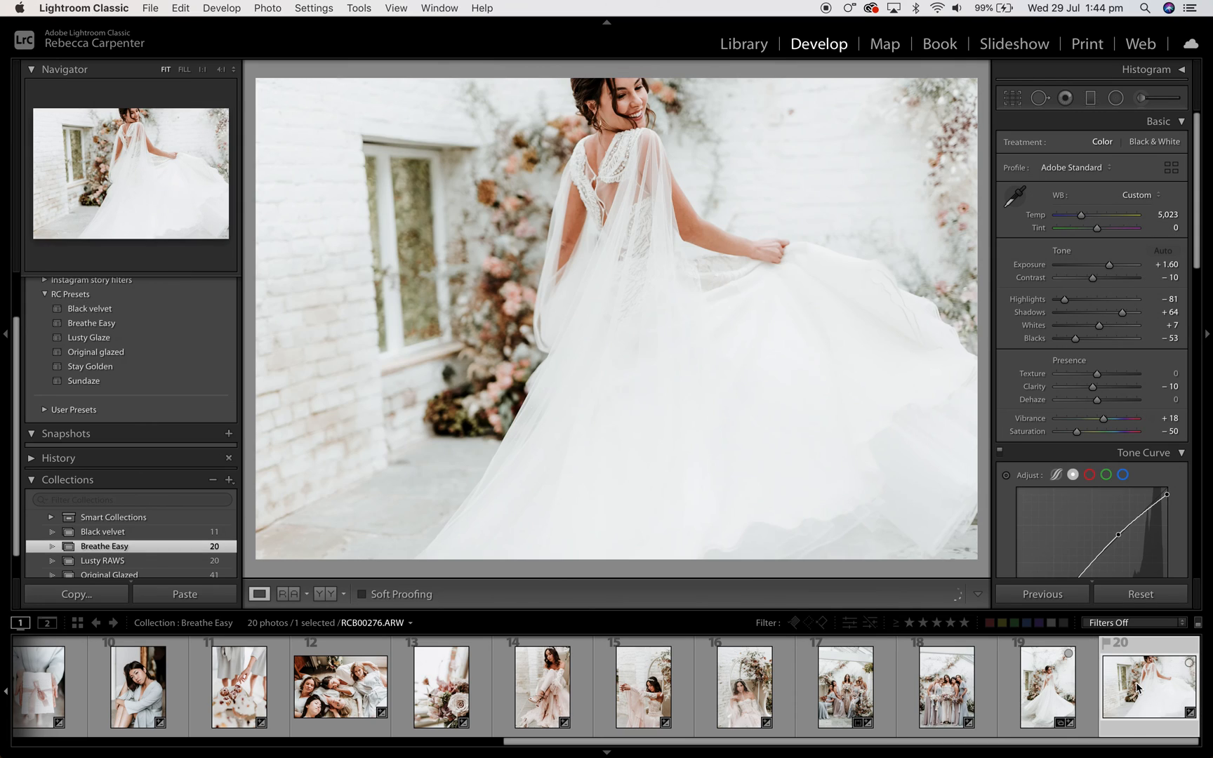
drag(1110, 265, 1111, 269)
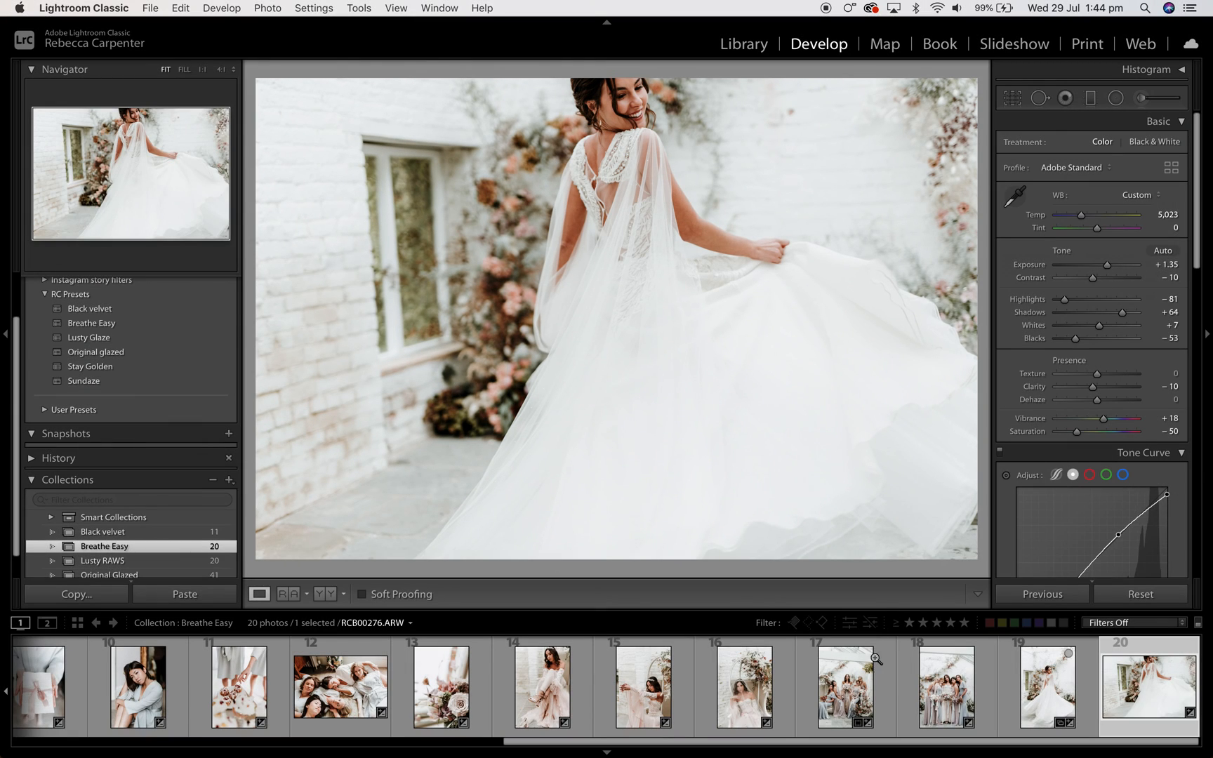
Examine the whole filmstrip of the Breathe Easy collection to compare the edited photos for consistency
scroll(847, 695, left, 10)
scroll(846, 695, right, 10)
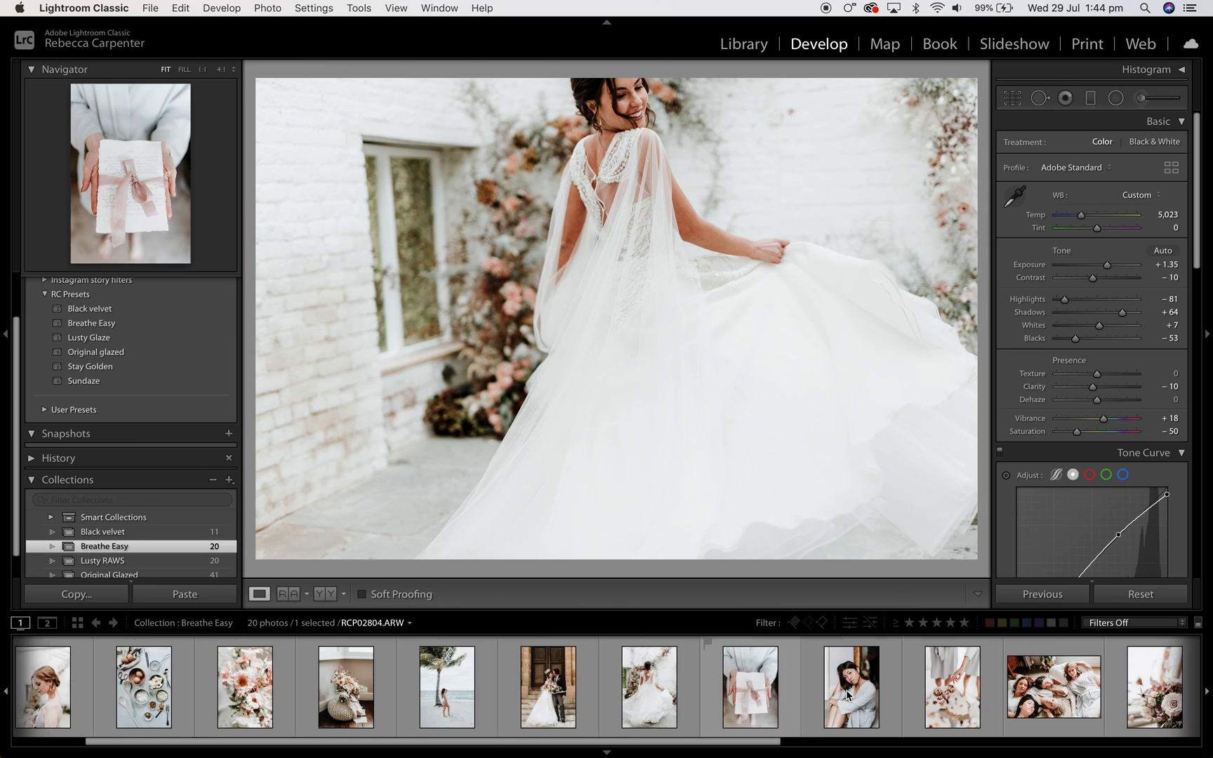
scroll(846, 694, left, 10)
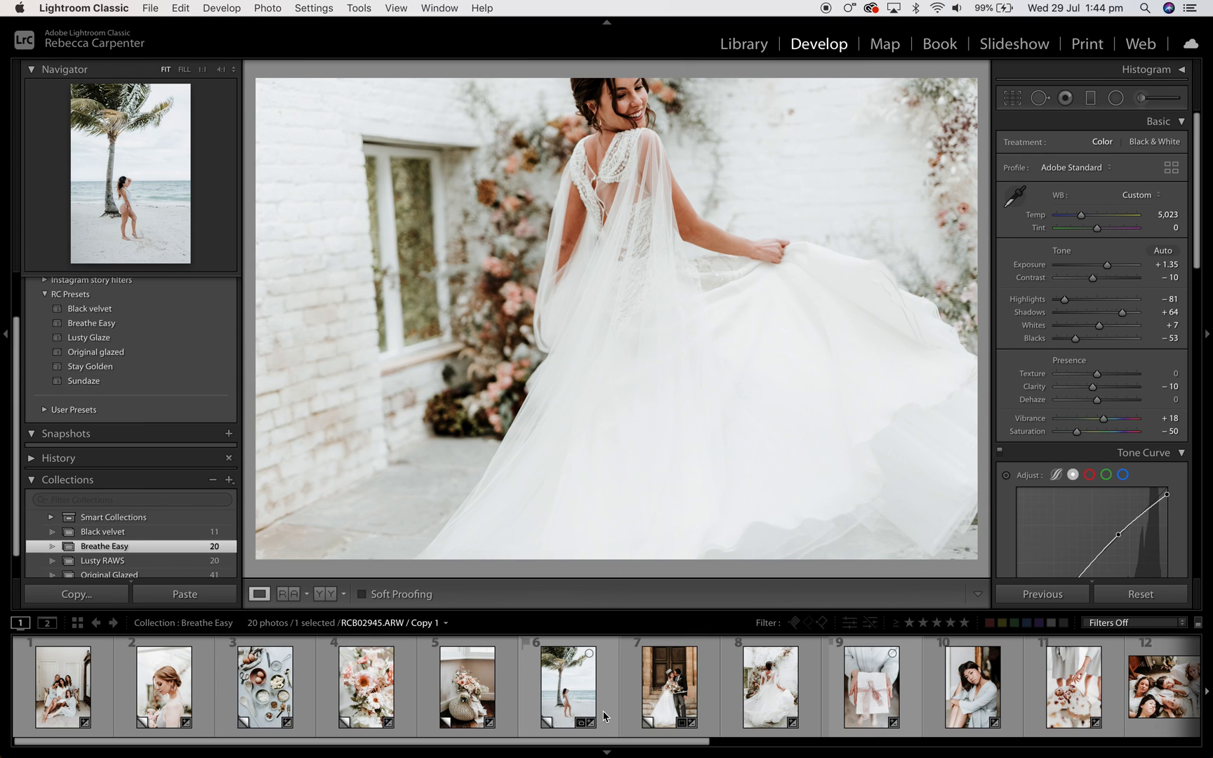
scroll(603, 717, right, 10)
scroll(601, 718, left, 10)
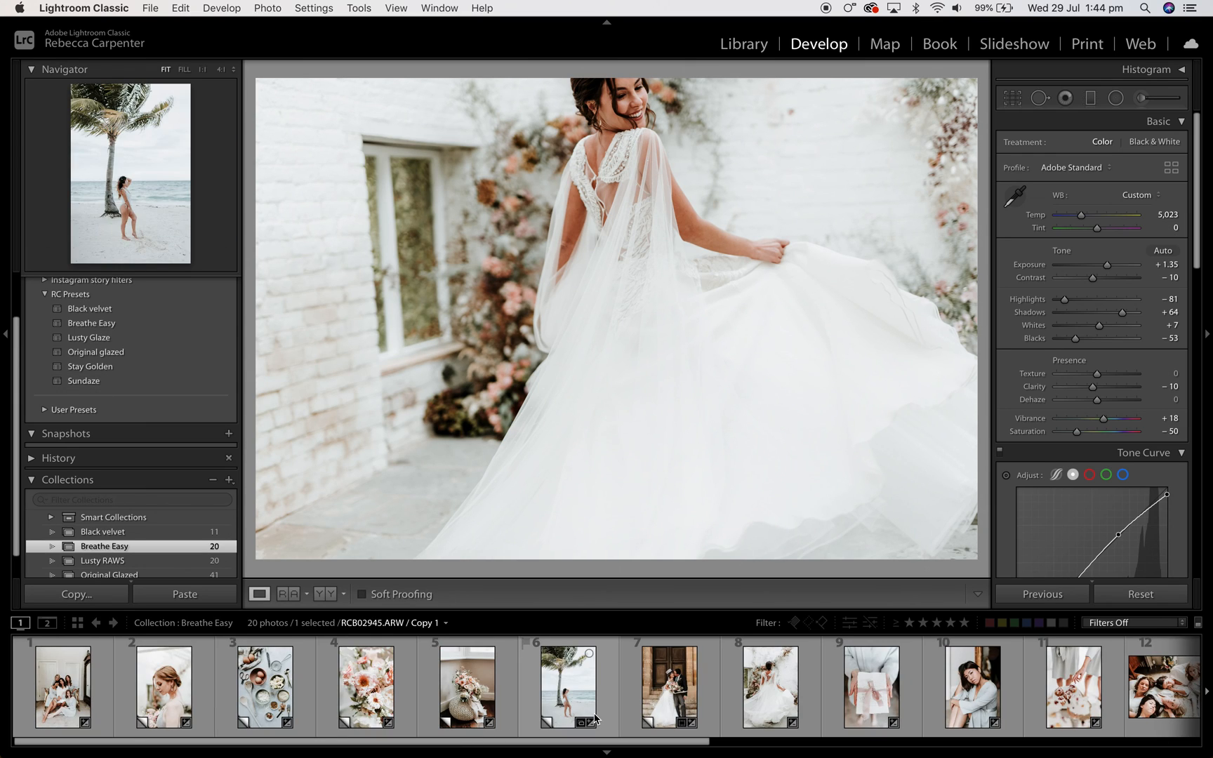
scroll(594, 716, right, 8)
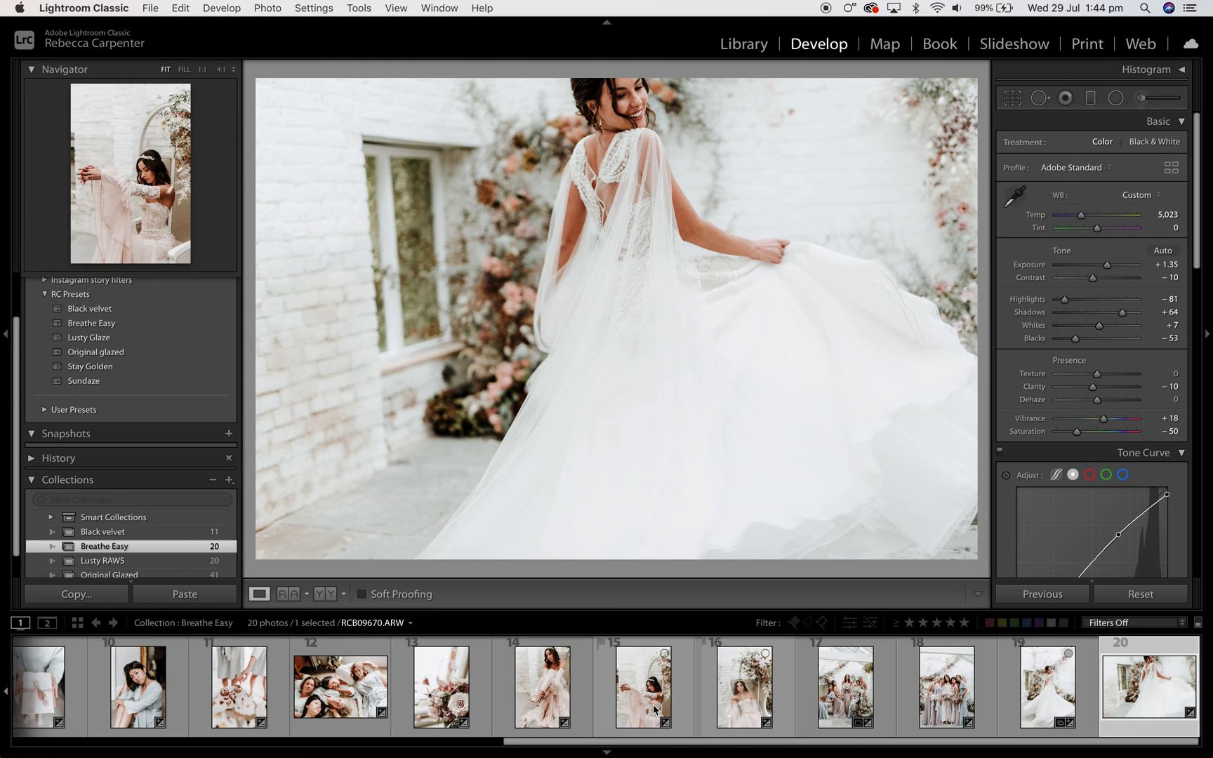
scroll(653, 704, left, 8)
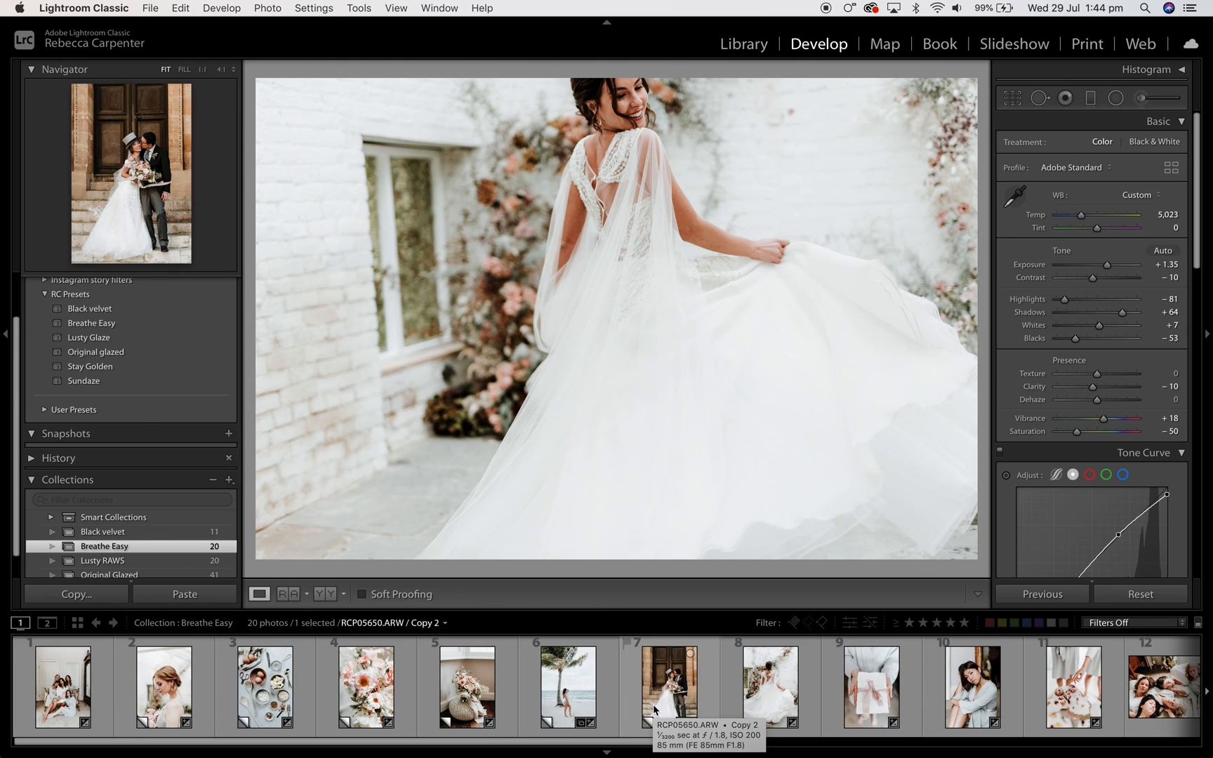